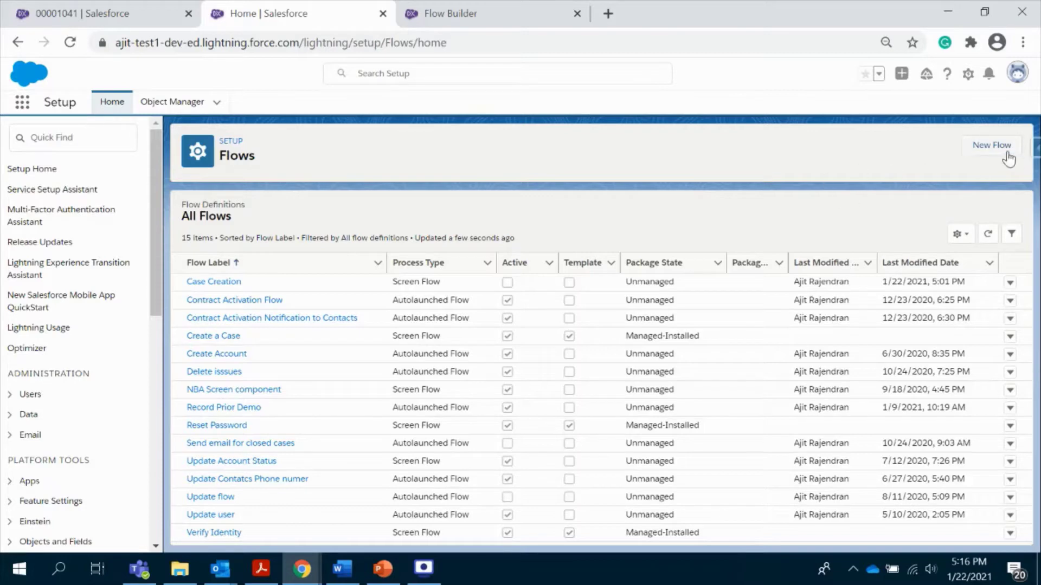
Start a new Screen Flow and build it in the Freeform layout.
click(992, 145)
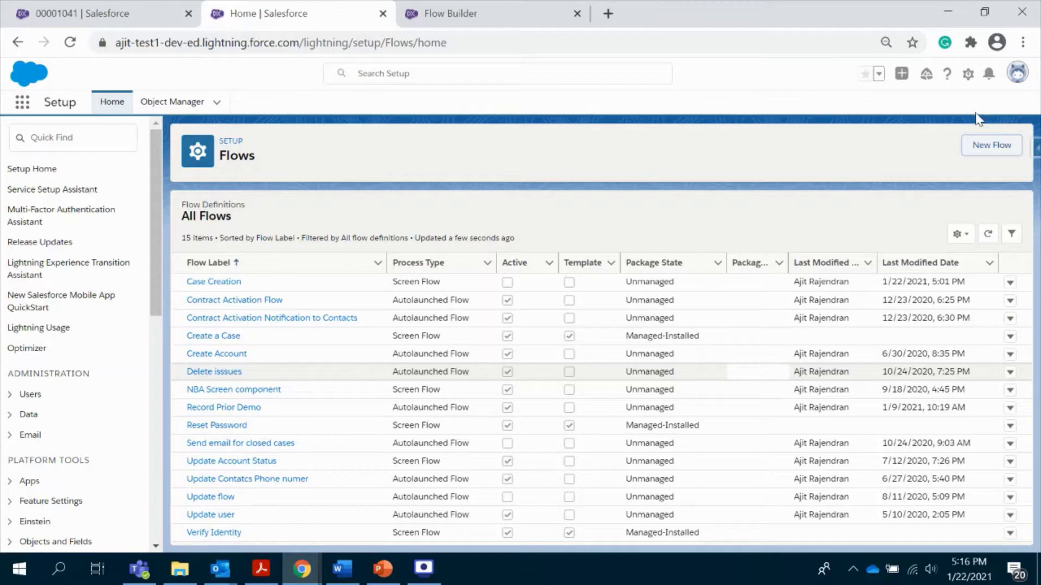
click(978, 153)
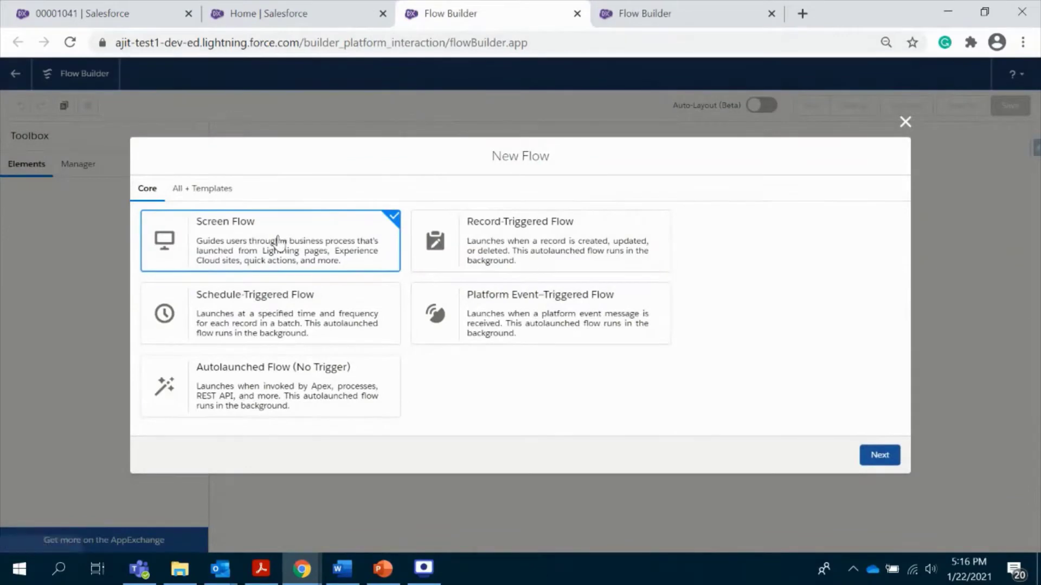
click(879, 455)
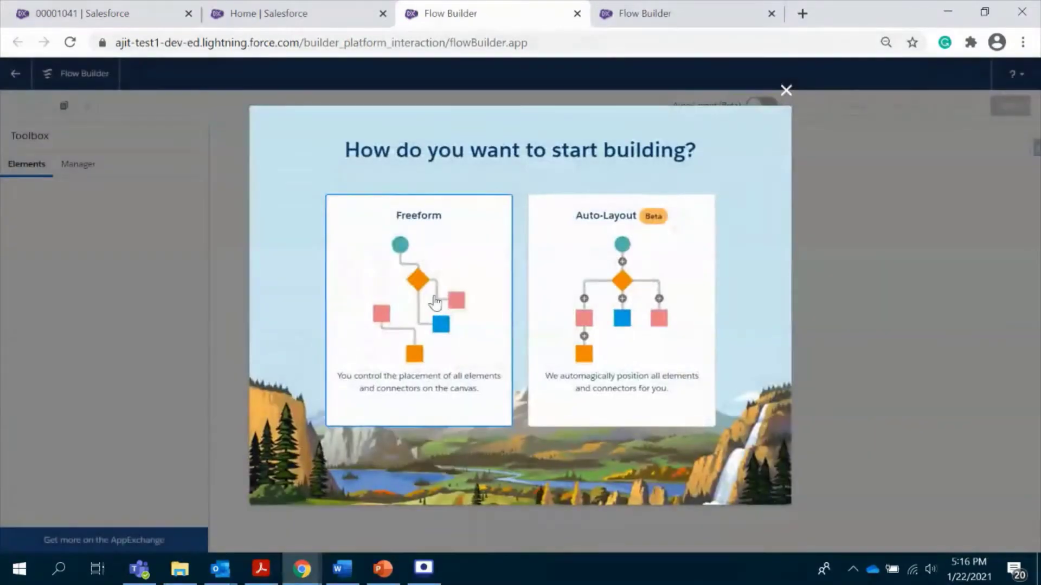
click(419, 272)
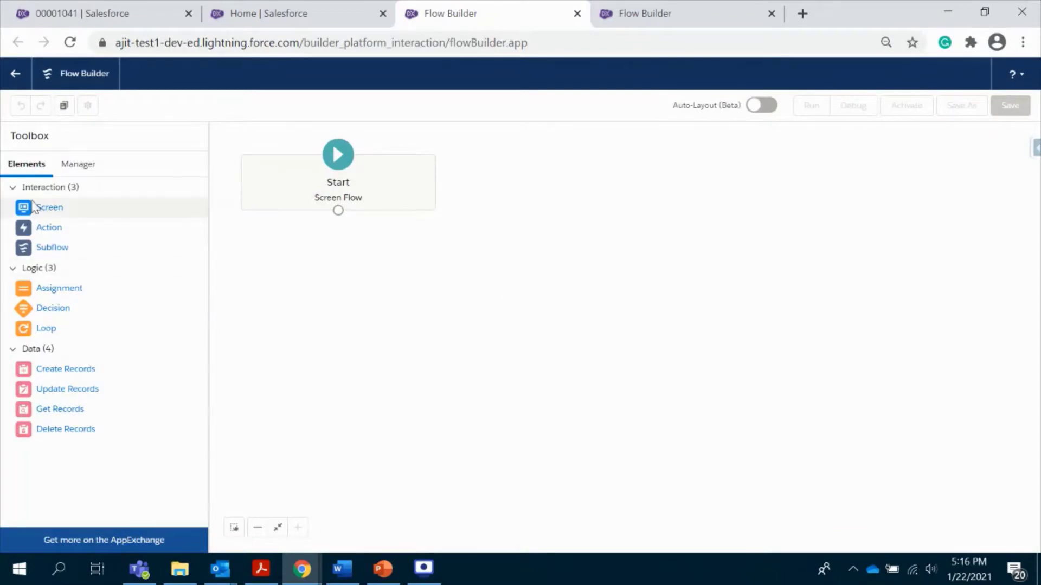
Add a Screen element below Start labelled 'Case Creation with File Upload'.
drag(50, 208, 387, 264)
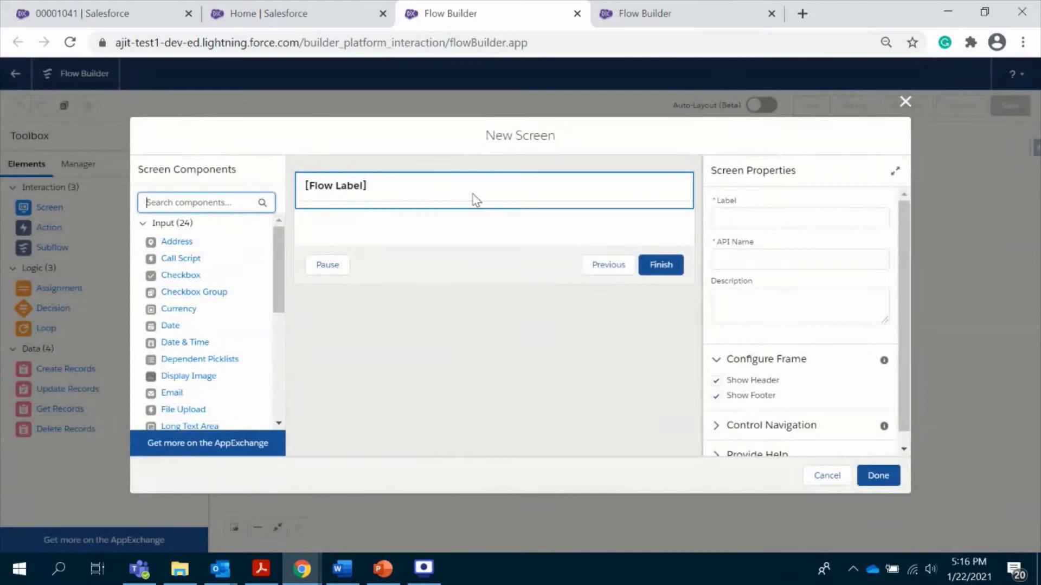
click(757, 216)
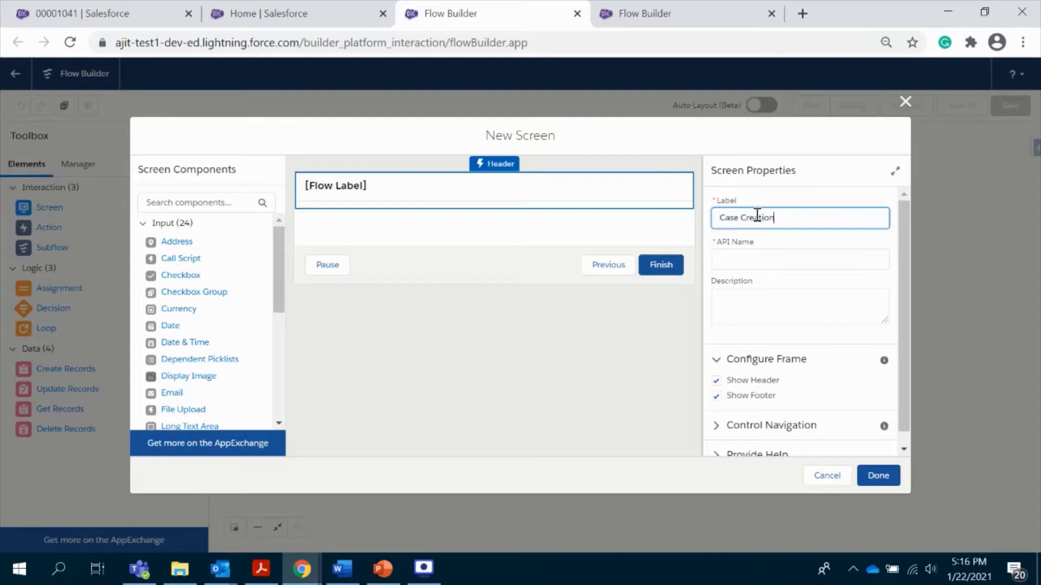
text(Case Creation with File Upload)
click(786, 281)
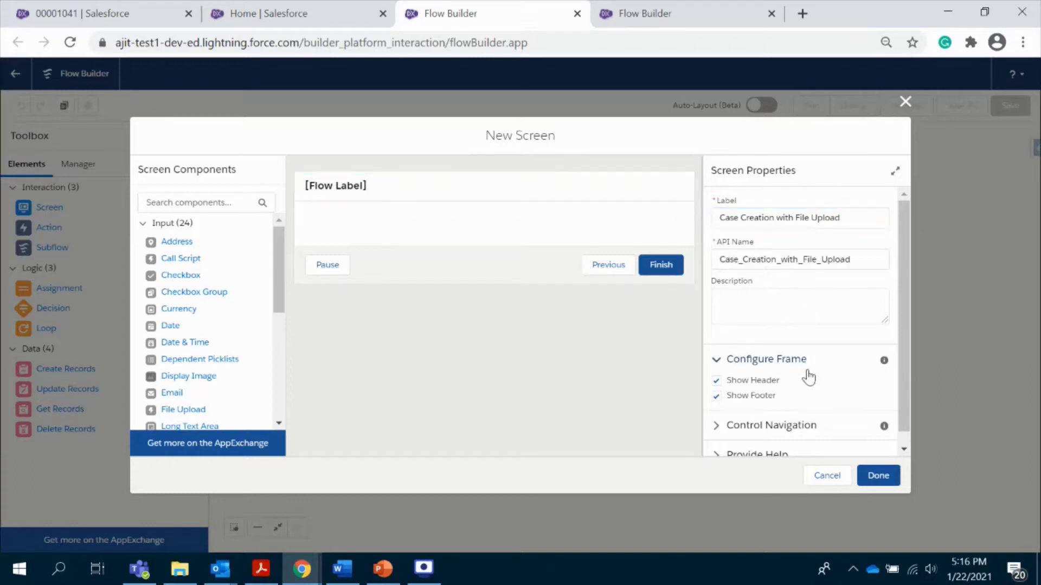
Turn off Pause and Previous so the screen footer shows only Finish.
scroll(807, 377, down, 1)
click(718, 414)
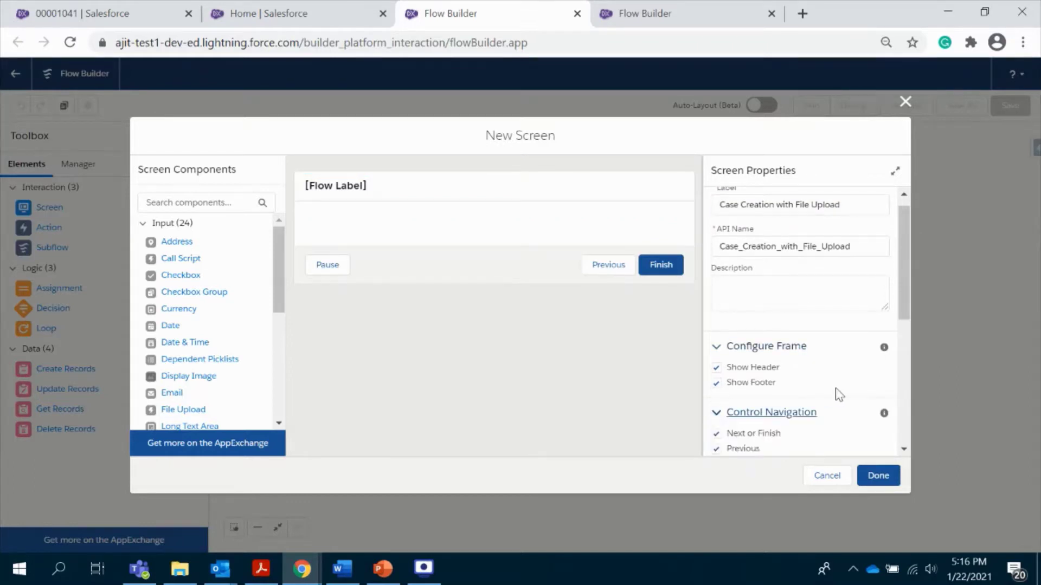
scroll(837, 398, down, 3)
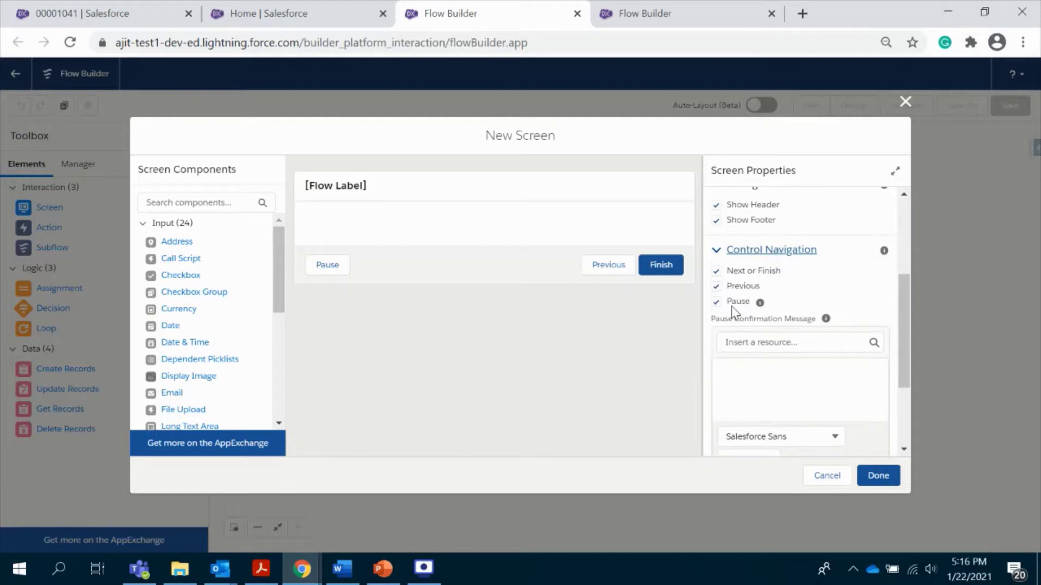
click(715, 305)
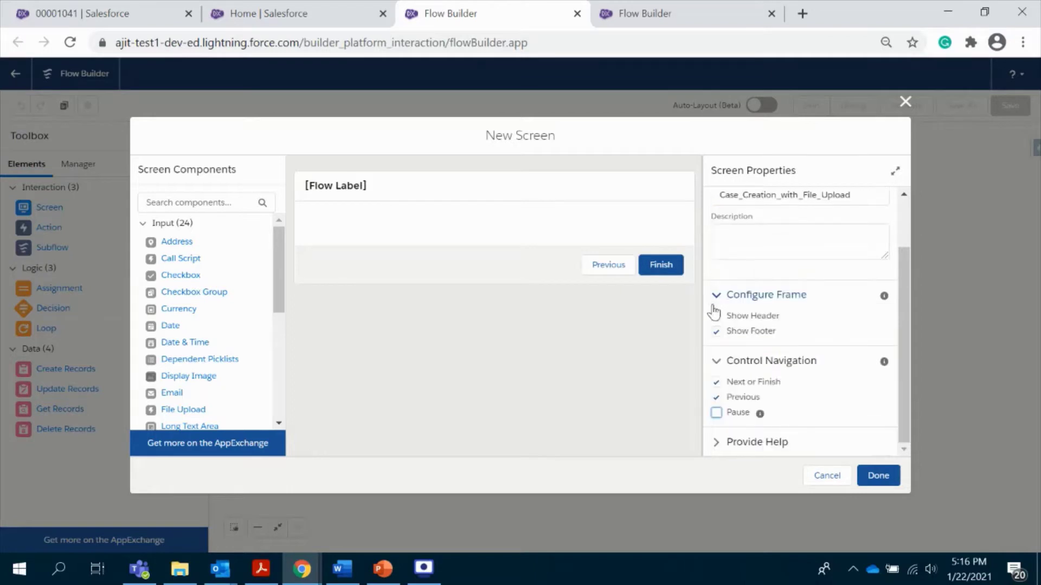
click(716, 399)
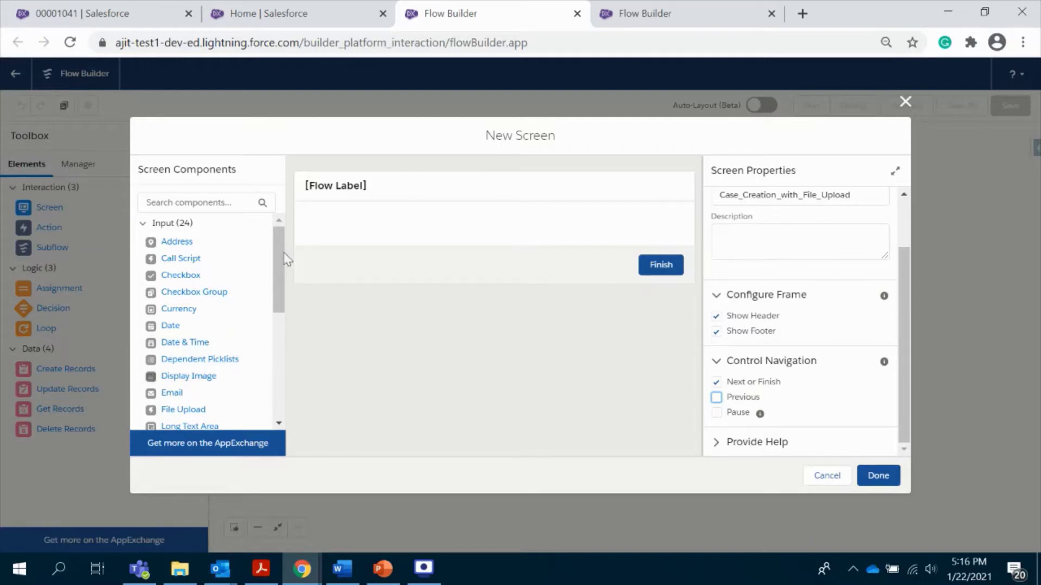
Add two Text input components to the screen.
drag(280, 261, 282, 314)
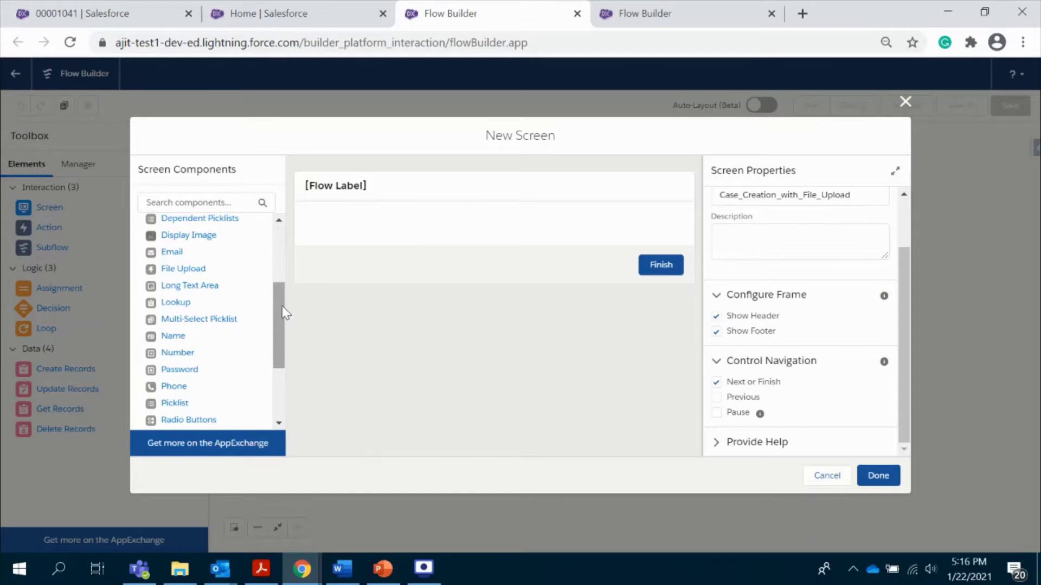
drag(282, 314, 282, 350)
drag(170, 379, 361, 227)
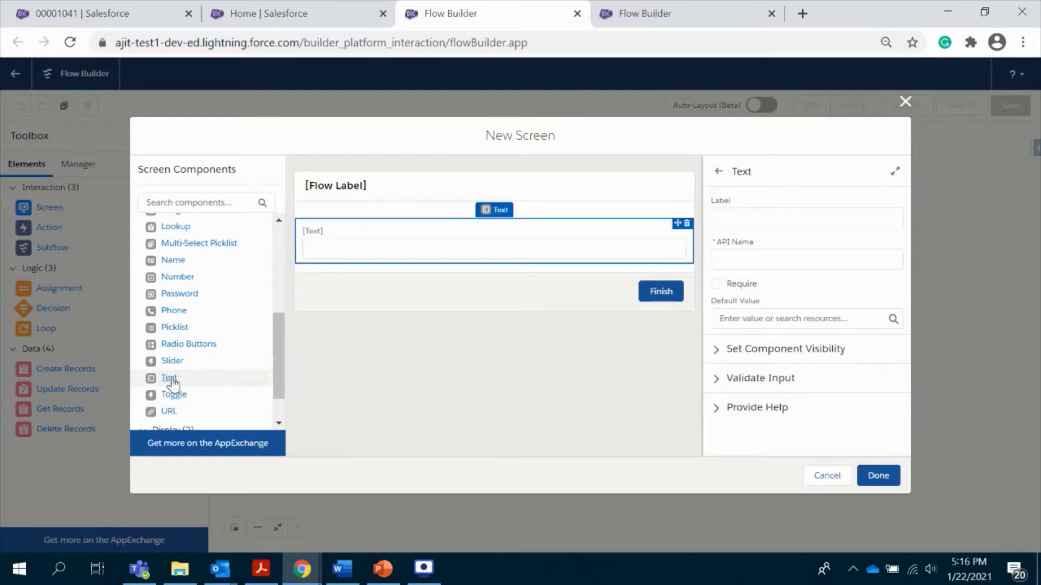
drag(173, 384, 428, 269)
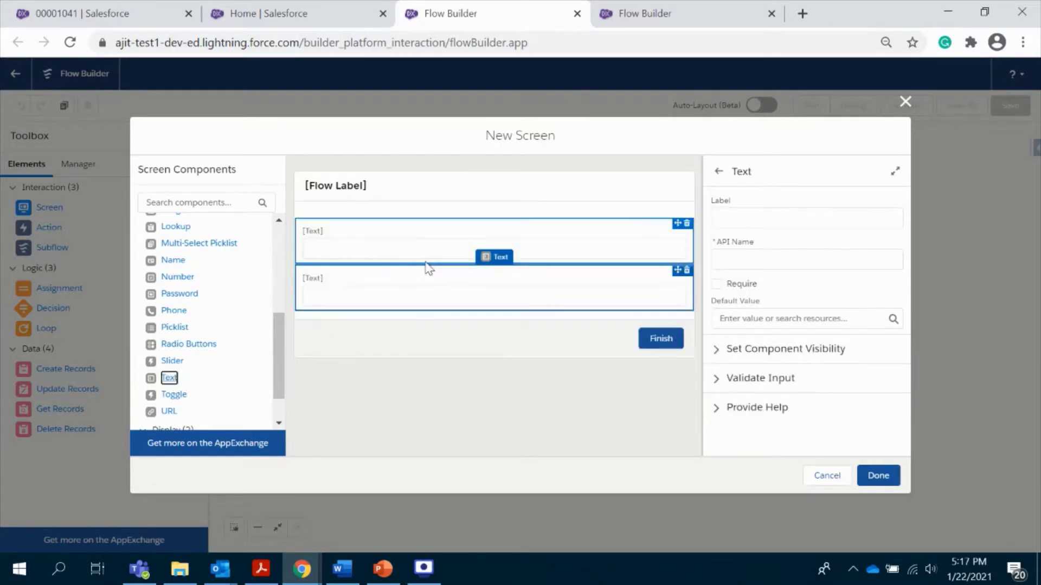
Label the first text field 'Subject' and make it required.
click(350, 231)
click(739, 215)
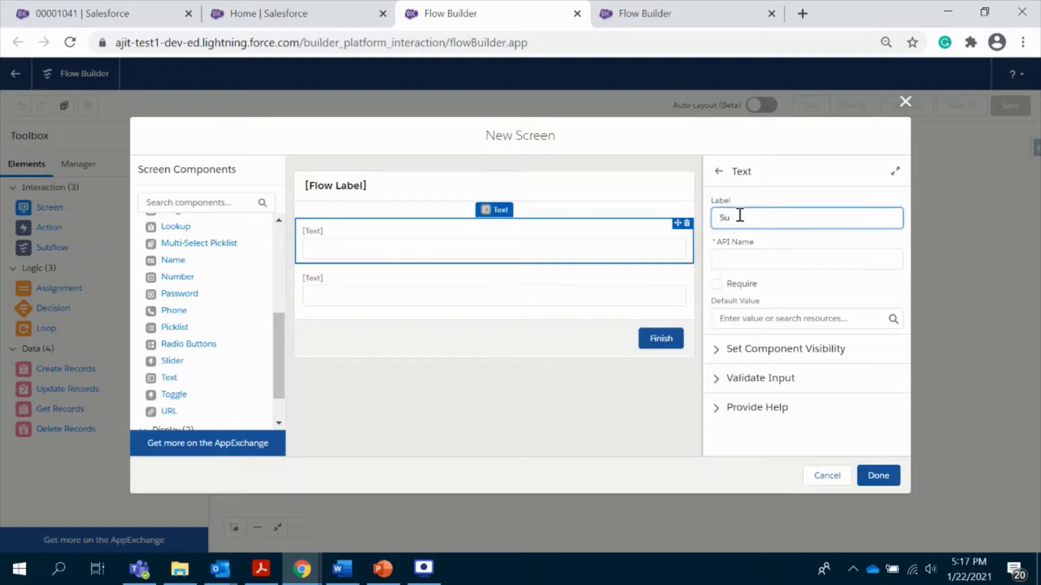
click(802, 283)
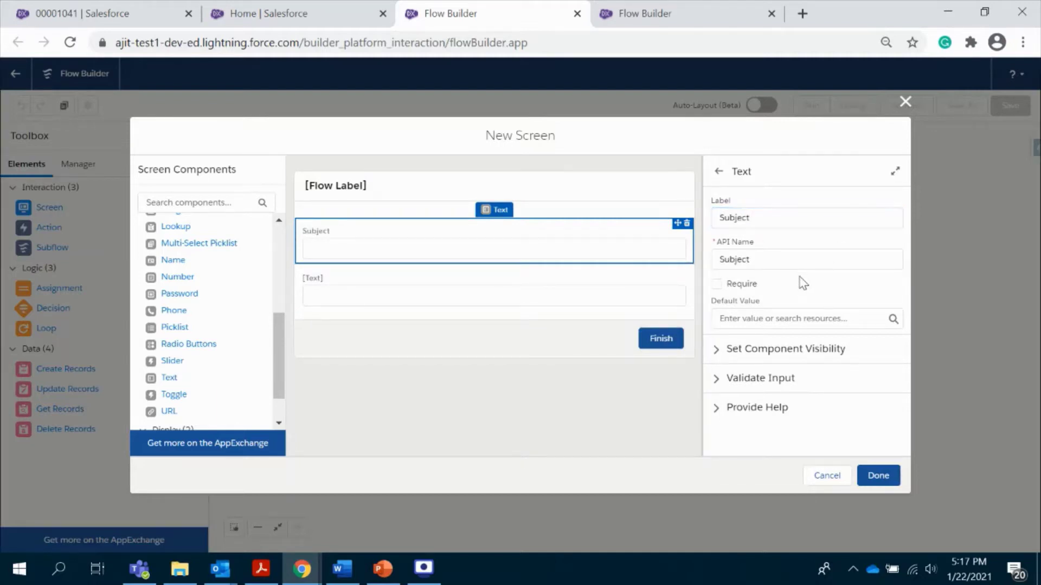
click(716, 283)
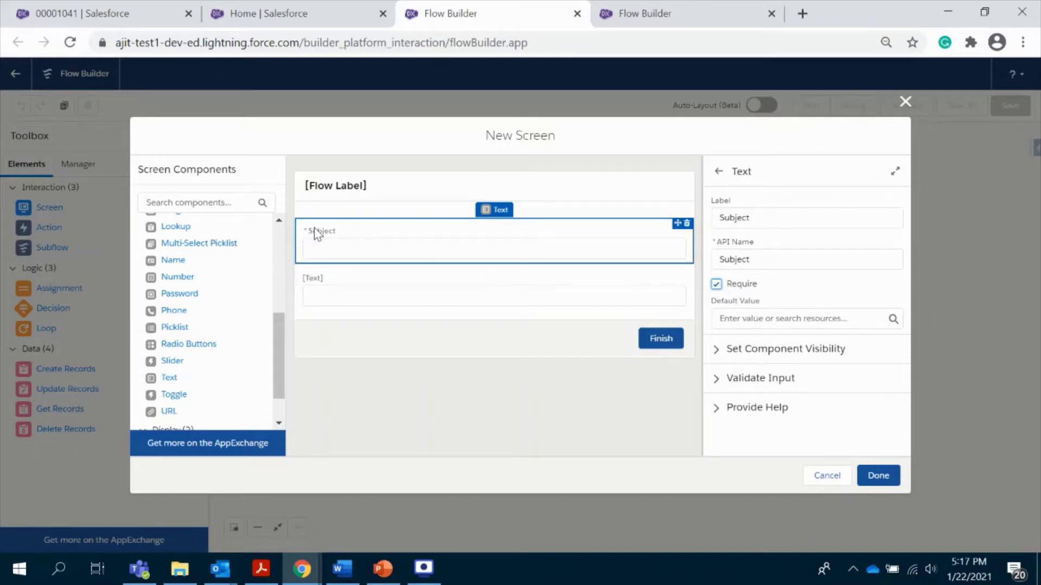
Label the second text field 'Description'.
click(423, 293)
click(768, 219)
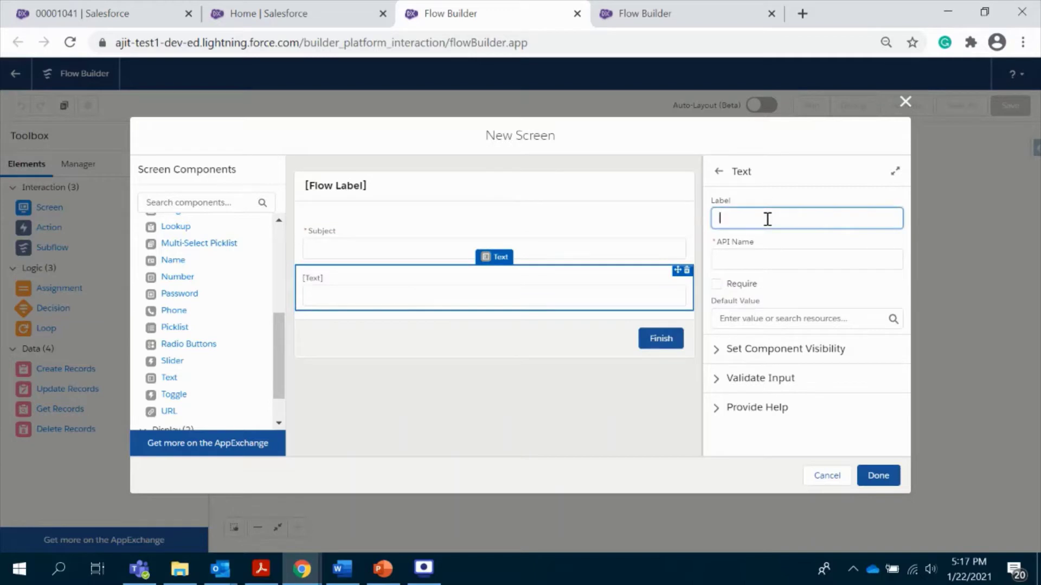
text(Description)
click(804, 296)
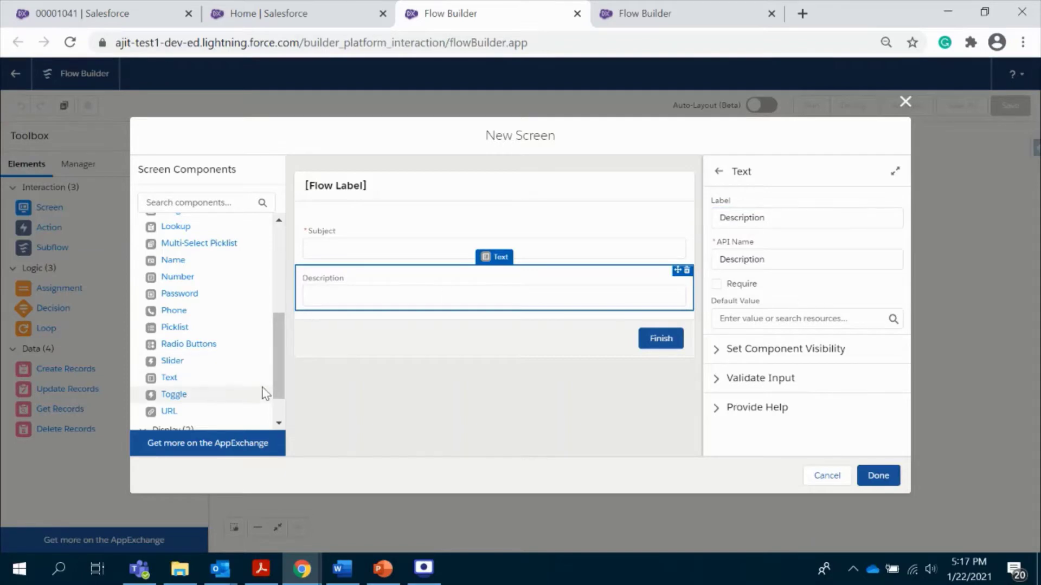
click(92, 12)
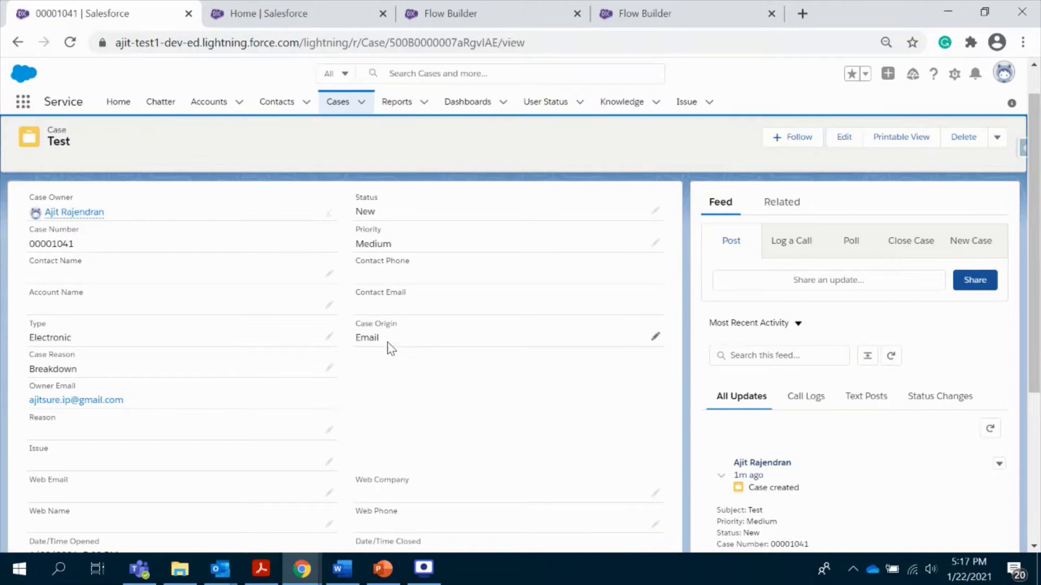
Review the Test case's Subject and Description fields, then return to the screen editor.
scroll(401, 363, down, 2)
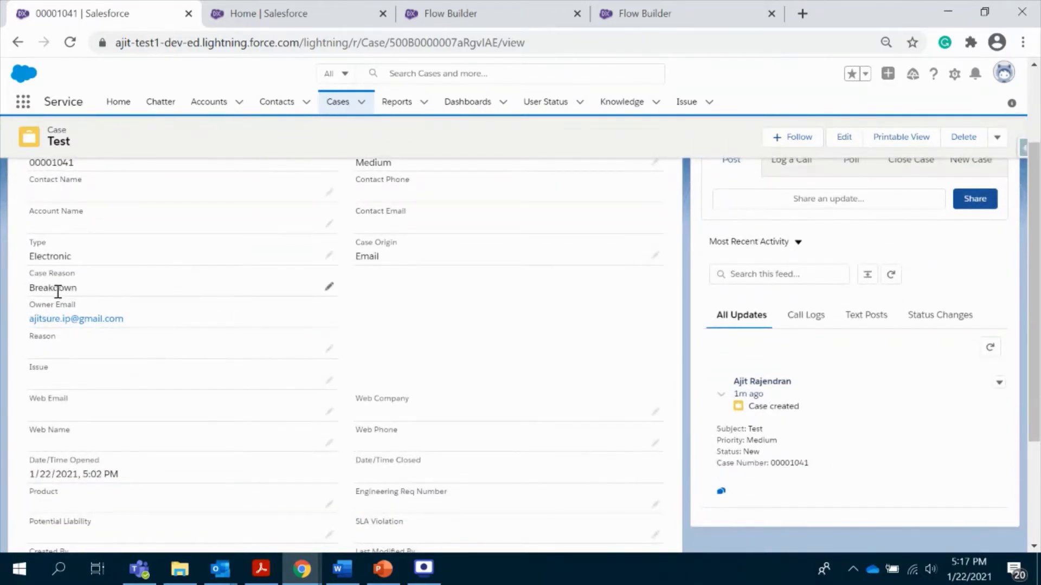
scroll(328, 372, down, 3)
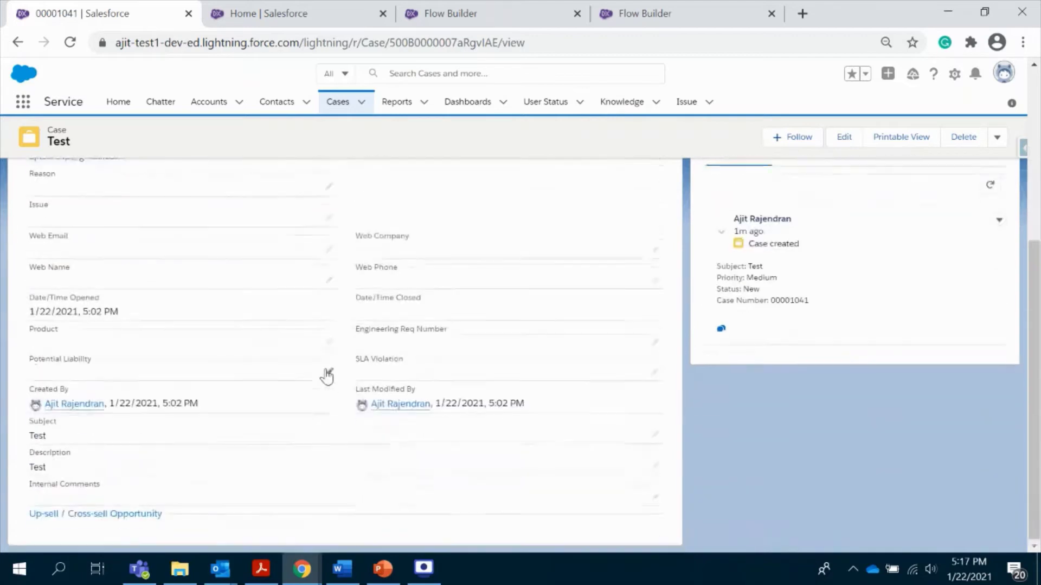
scroll(327, 372, up, 5)
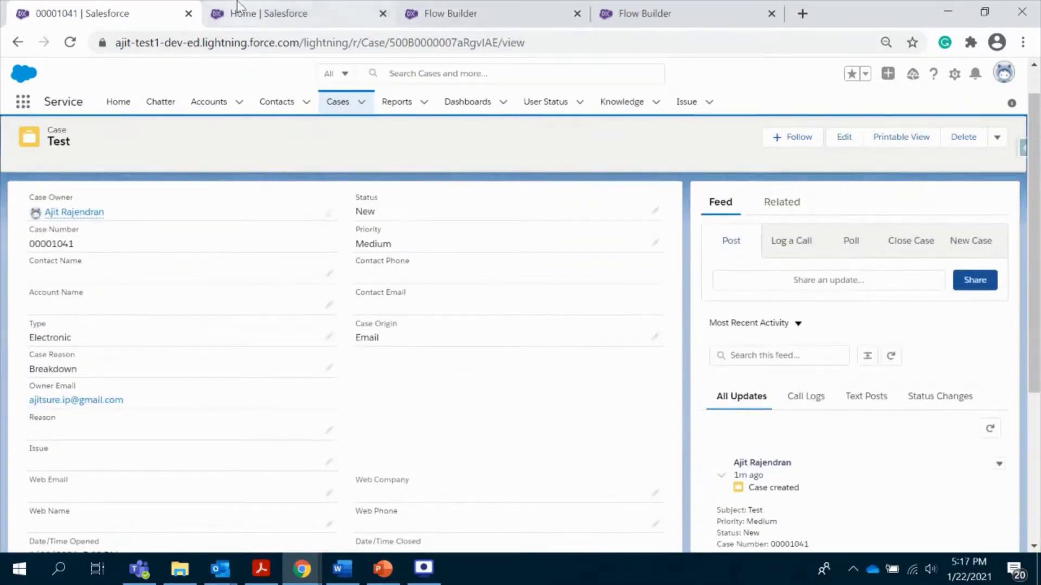
click(434, 13)
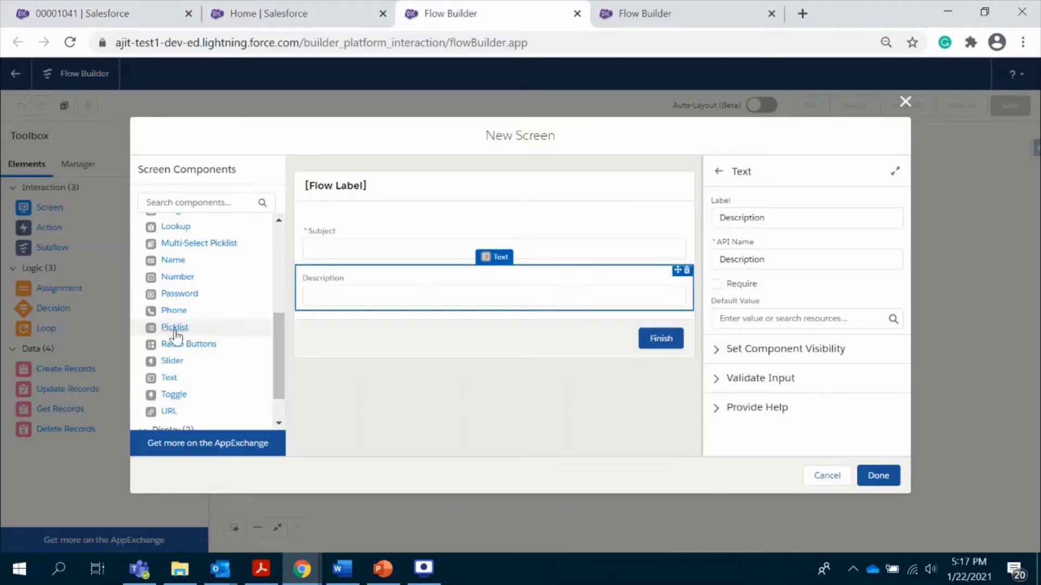
Add three Picklist components below the Description field.
drag(281, 362, 275, 368)
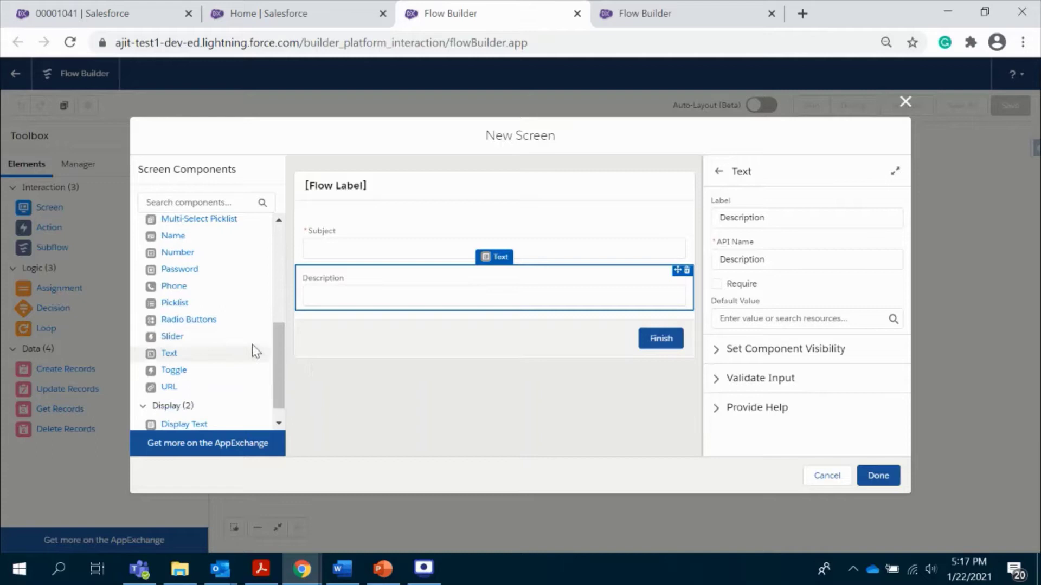
drag(174, 302, 325, 316)
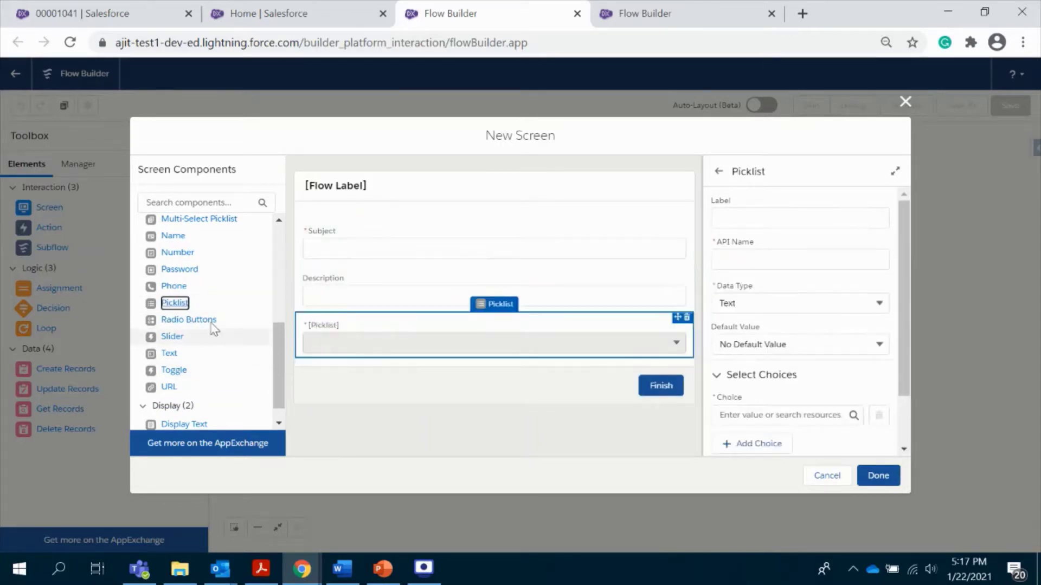
drag(174, 302, 338, 347)
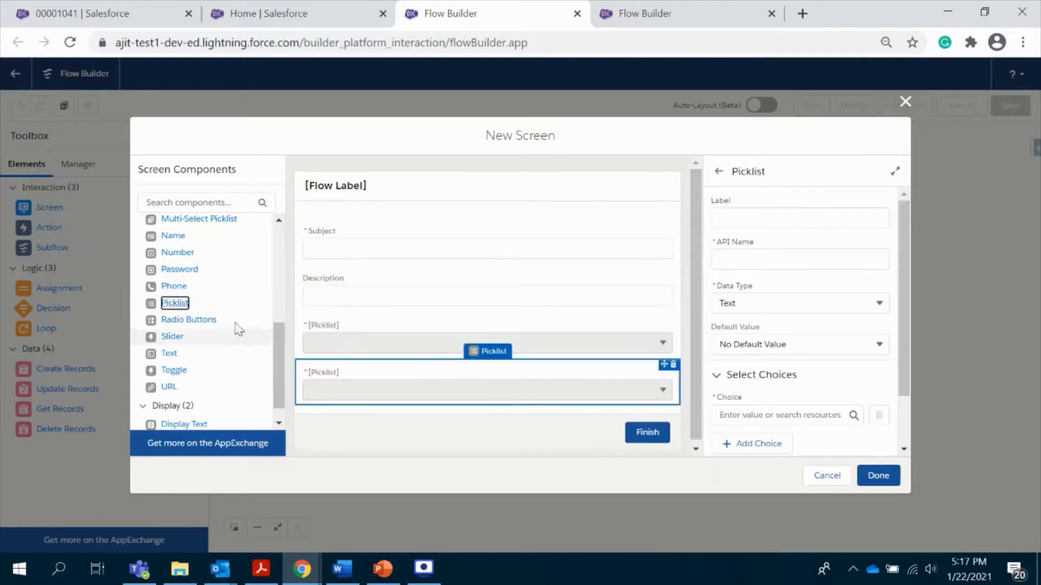
drag(174, 302, 356, 400)
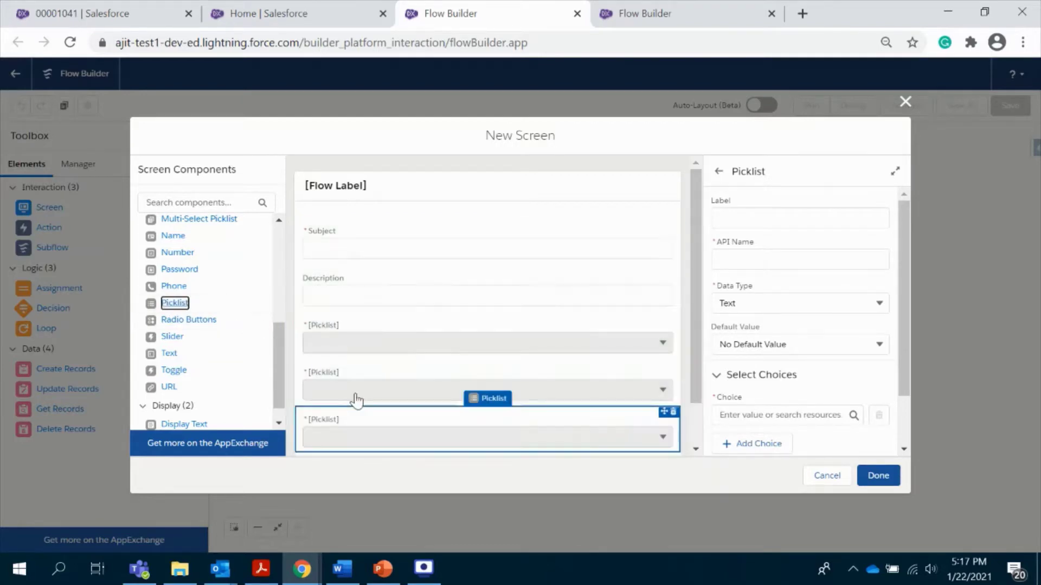
Label the first picklist 'Case type', giving API name Case_type.
click(332, 327)
click(740, 221)
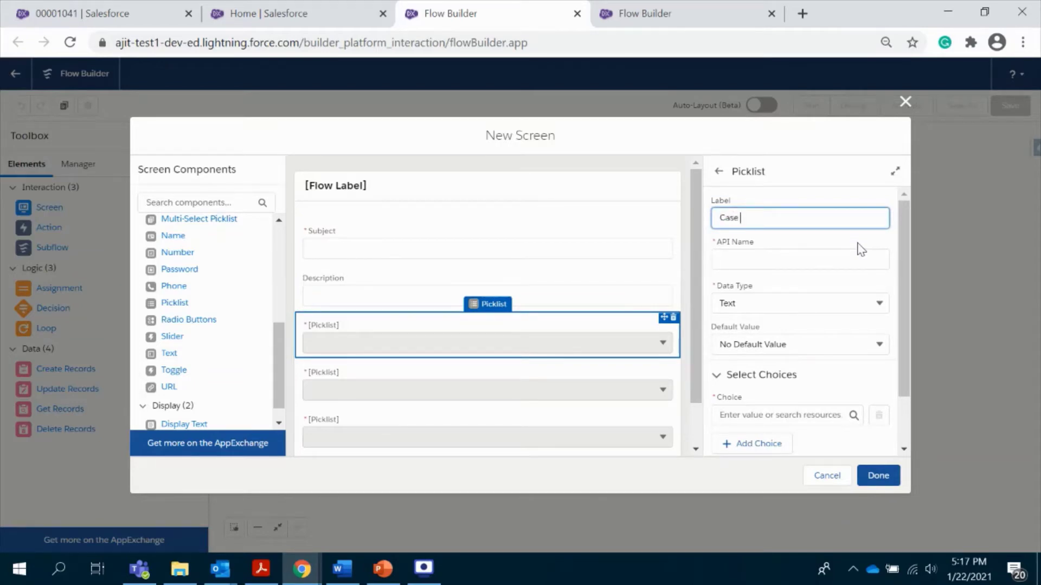
text(Case type)
click(784, 288)
scroll(852, 299, down, 2)
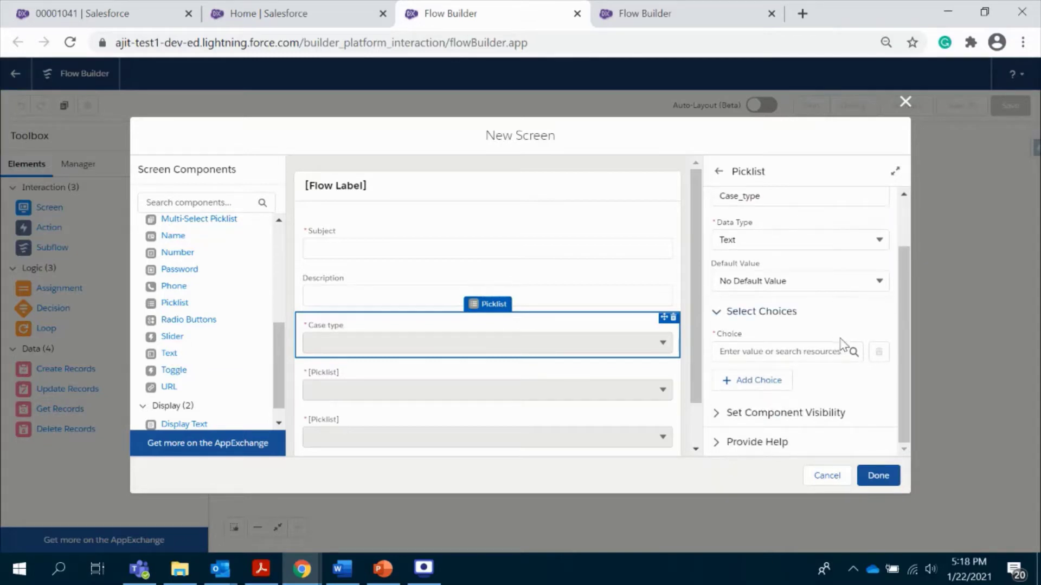
click(774, 354)
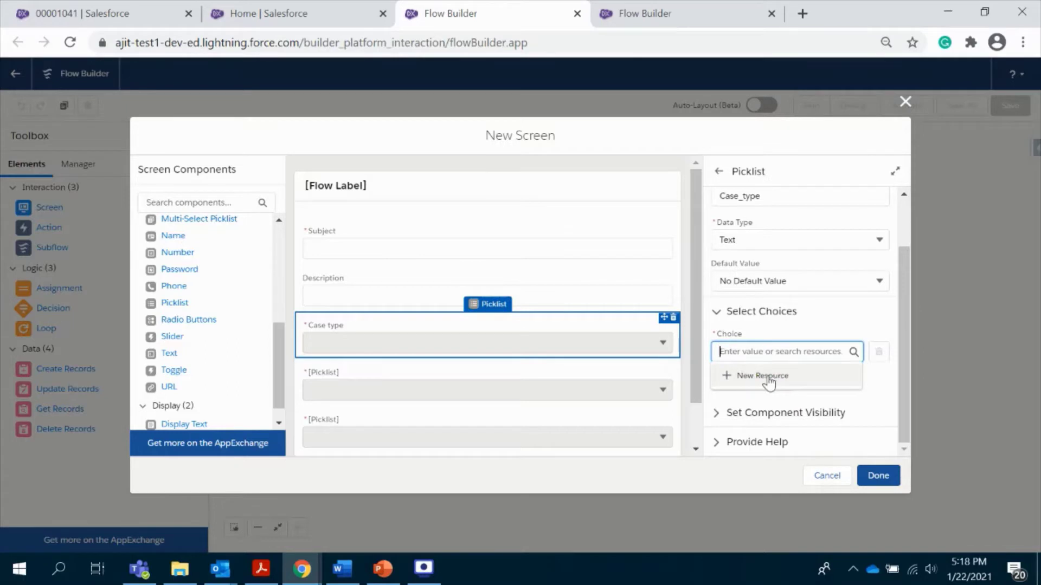
Create a new Picklist Choice Set resource named Type on the Case object.
click(764, 378)
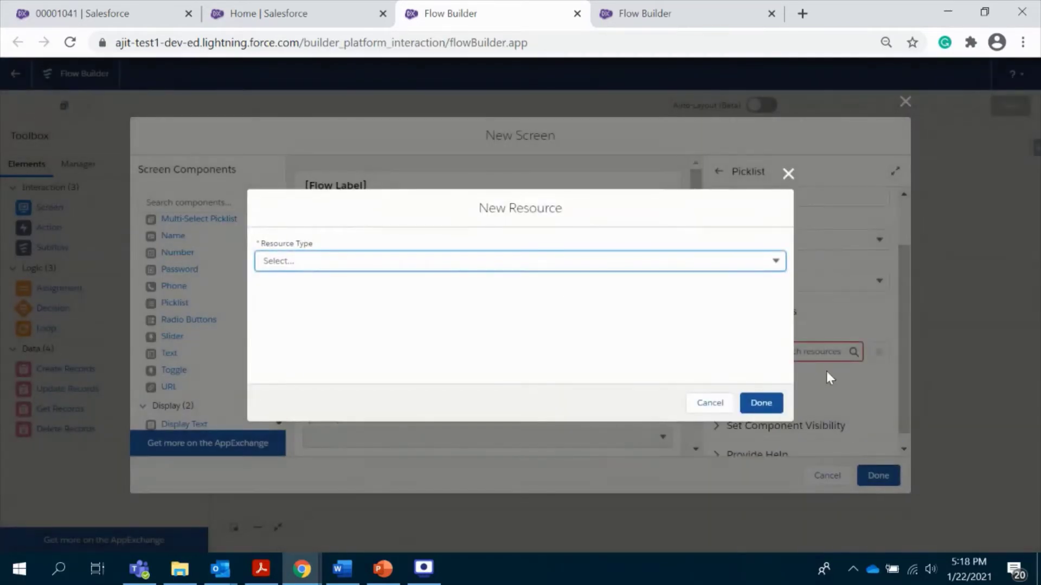
click(452, 264)
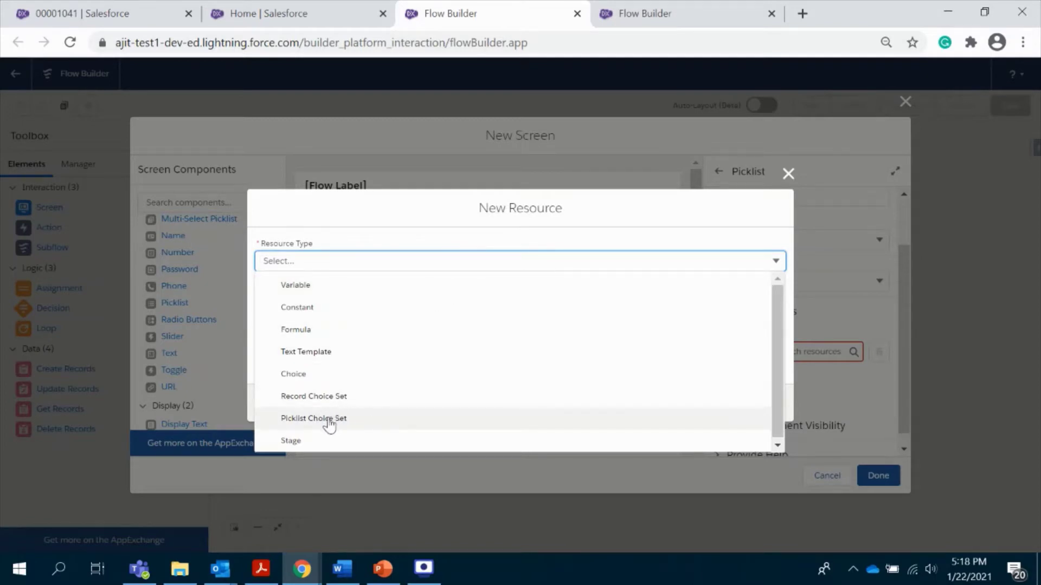
click(332, 420)
click(334, 292)
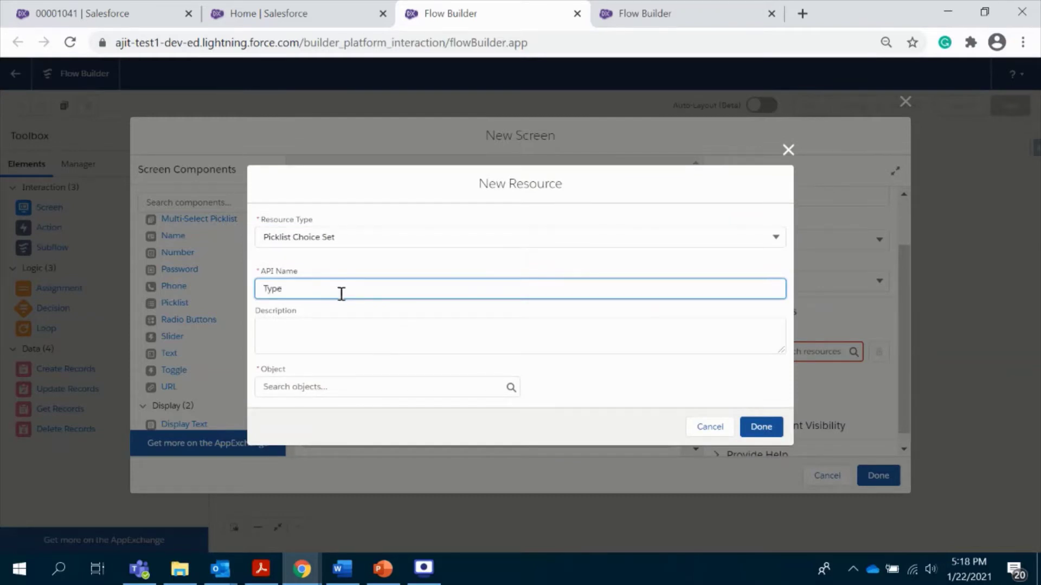
click(399, 362)
click(385, 391)
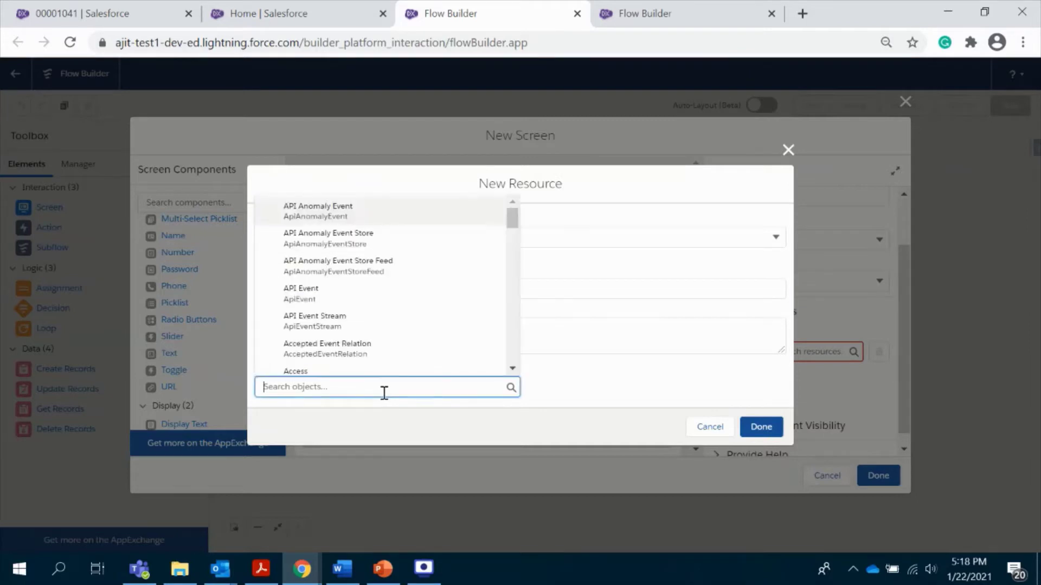
text(case)
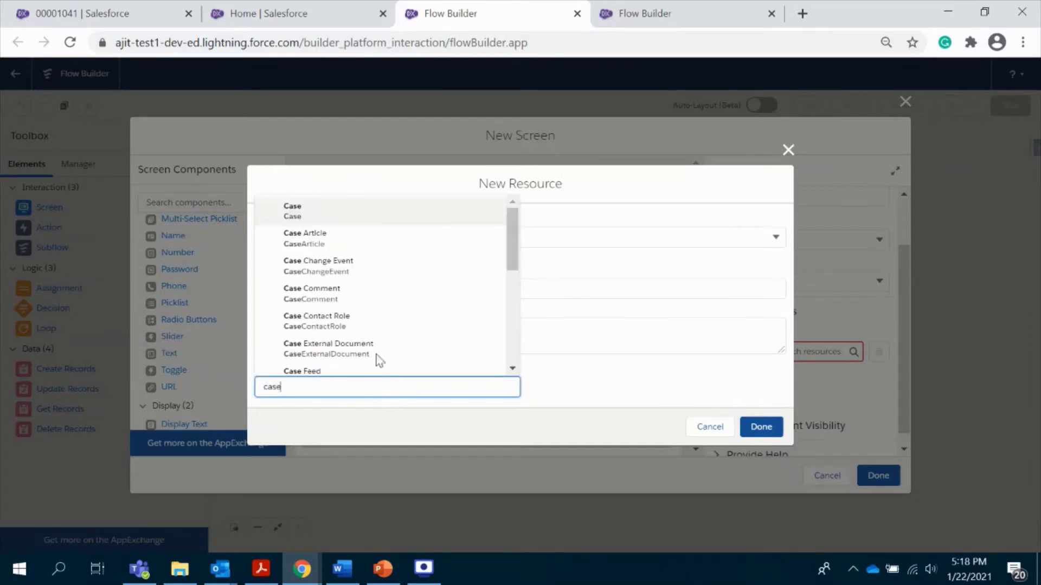
click(366, 226)
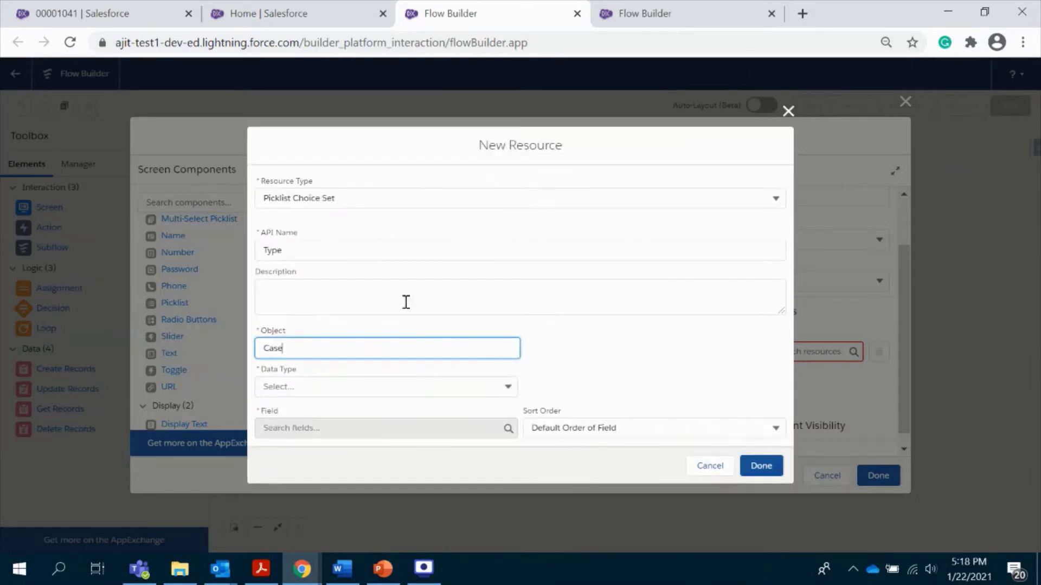
Set the Type choice set to Picklist data type, field Type, default sort, and save.
click(386, 392)
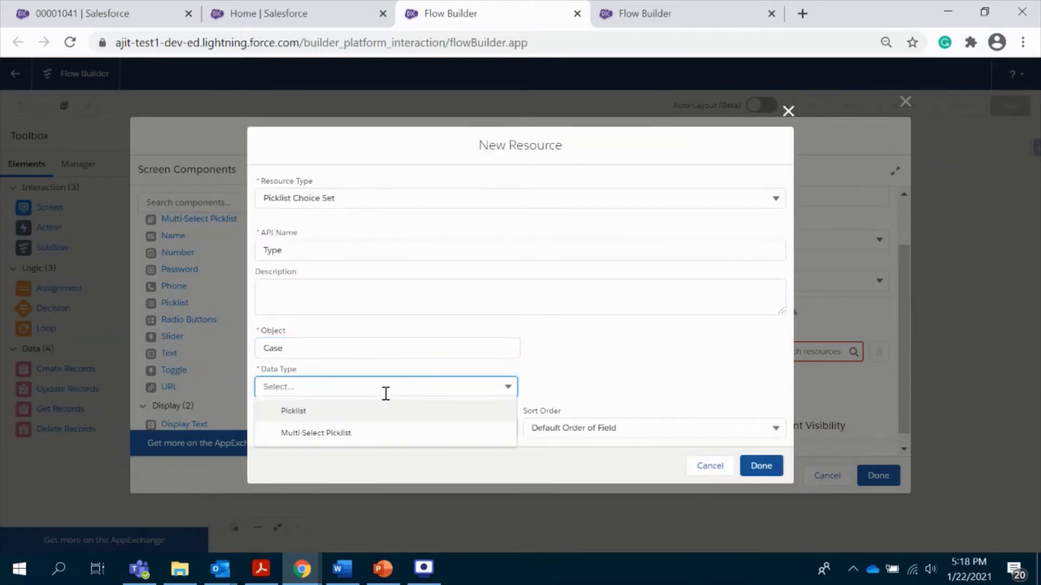
click(361, 416)
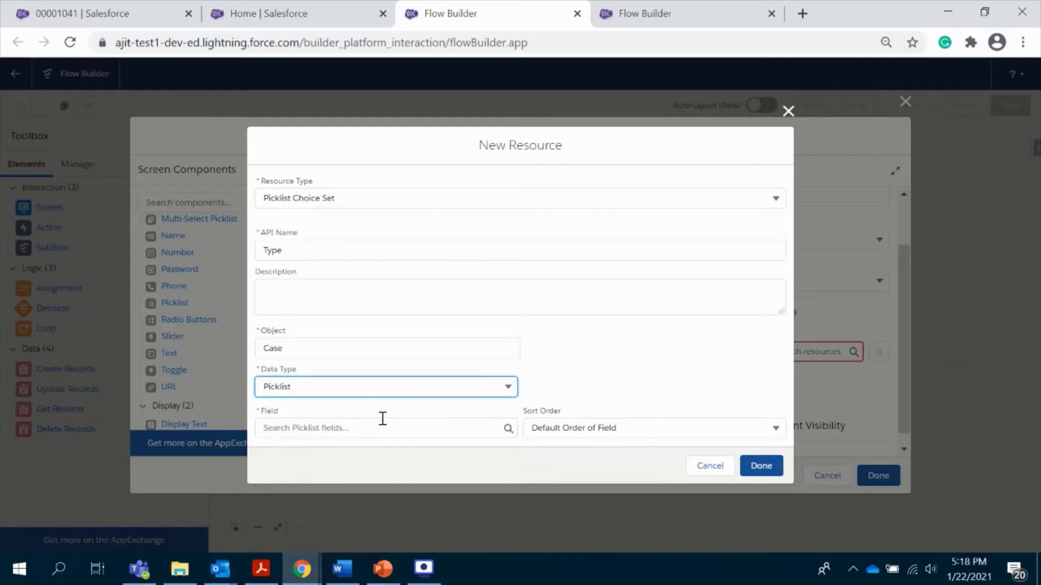
click(408, 427)
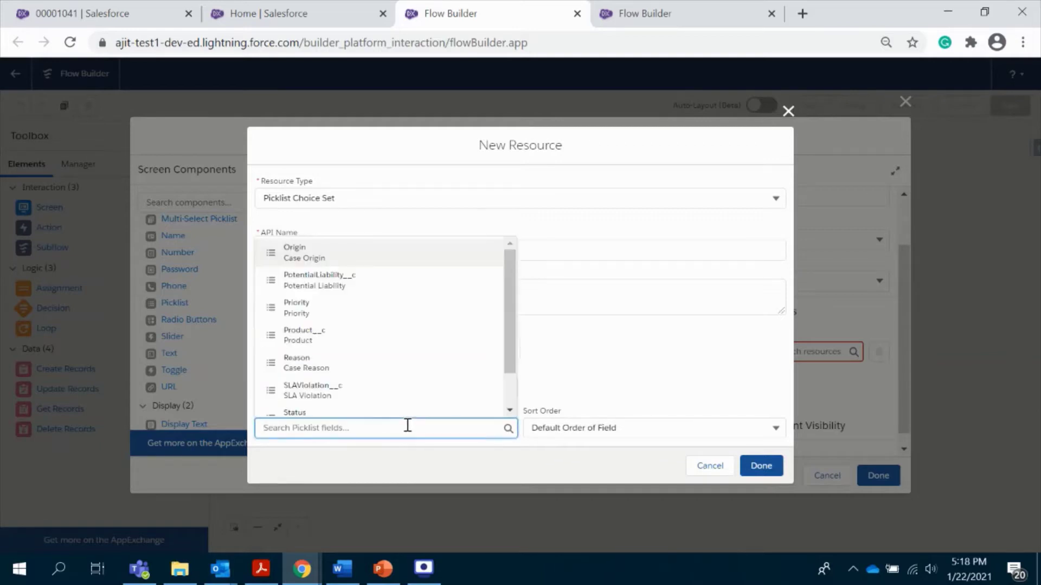
scroll(402, 388, down, 1)
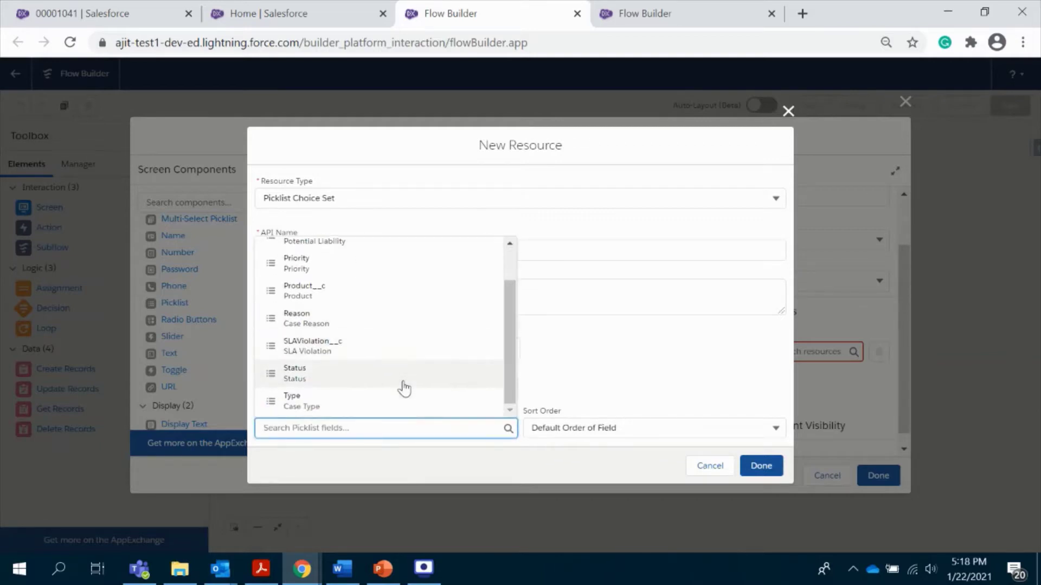
click(321, 406)
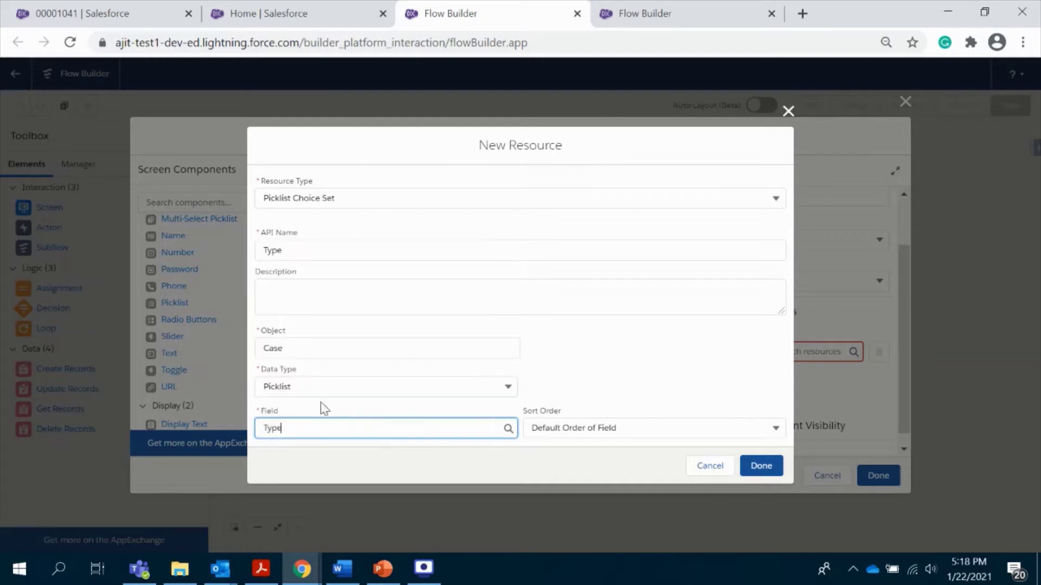
click(603, 428)
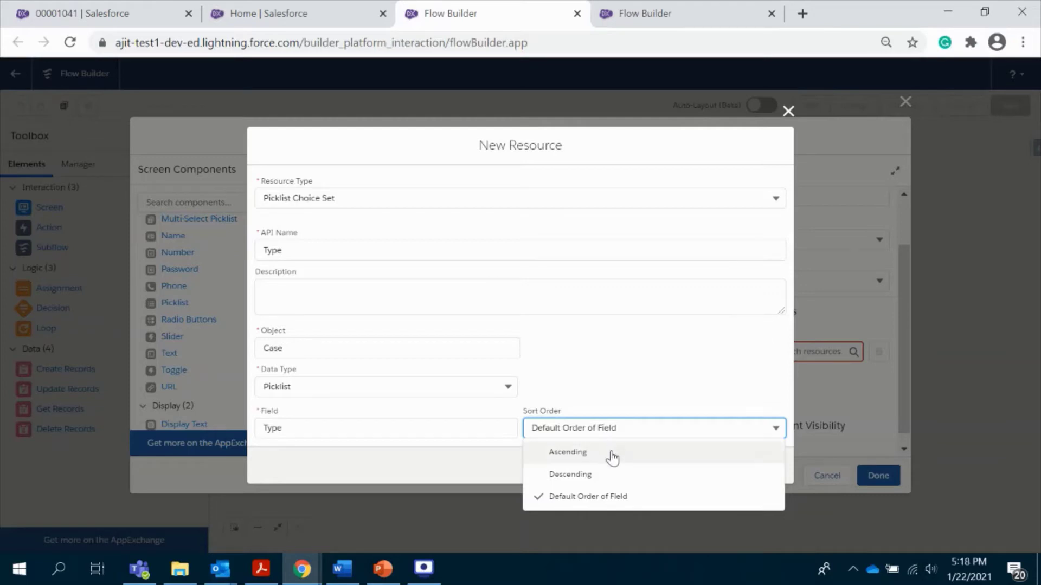
click(628, 378)
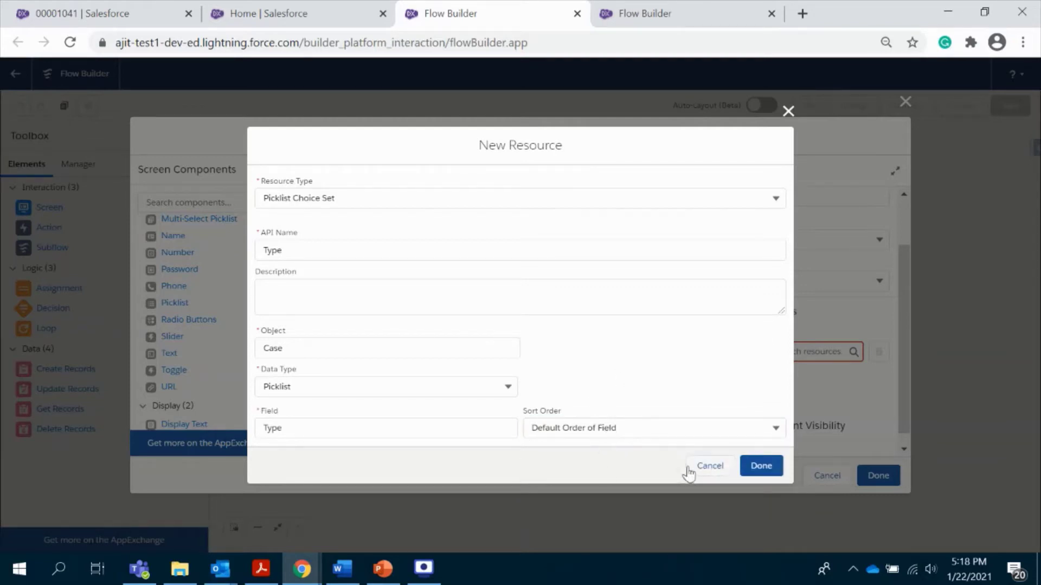
click(761, 468)
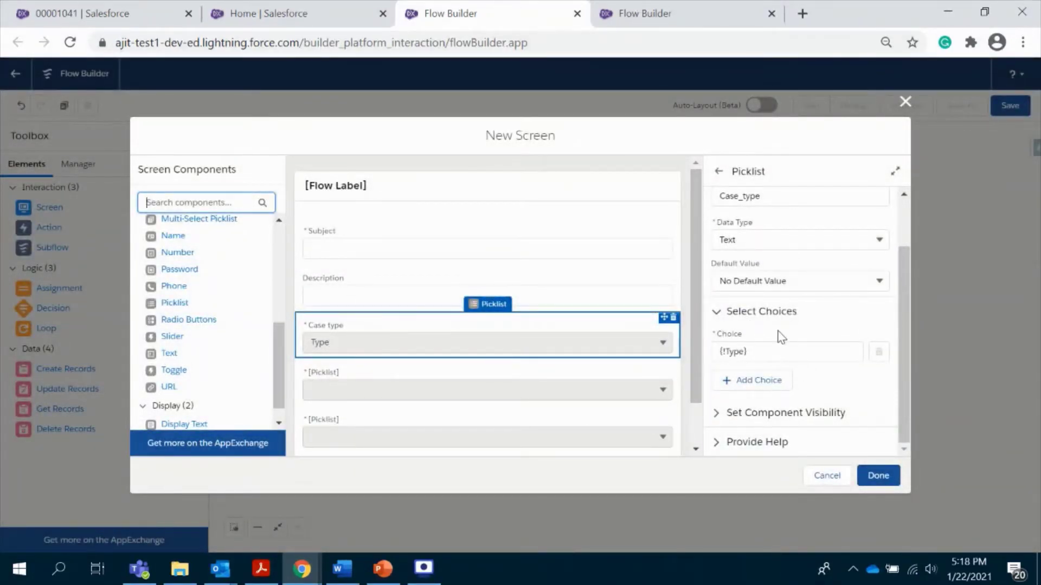
Label the second picklist 'Case Origin'.
click(476, 375)
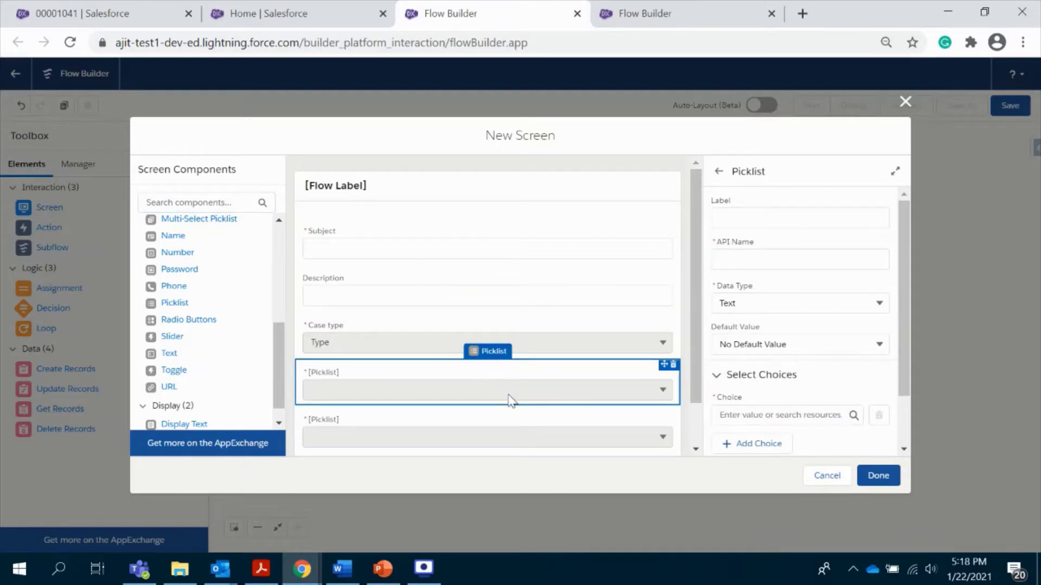
click(745, 223)
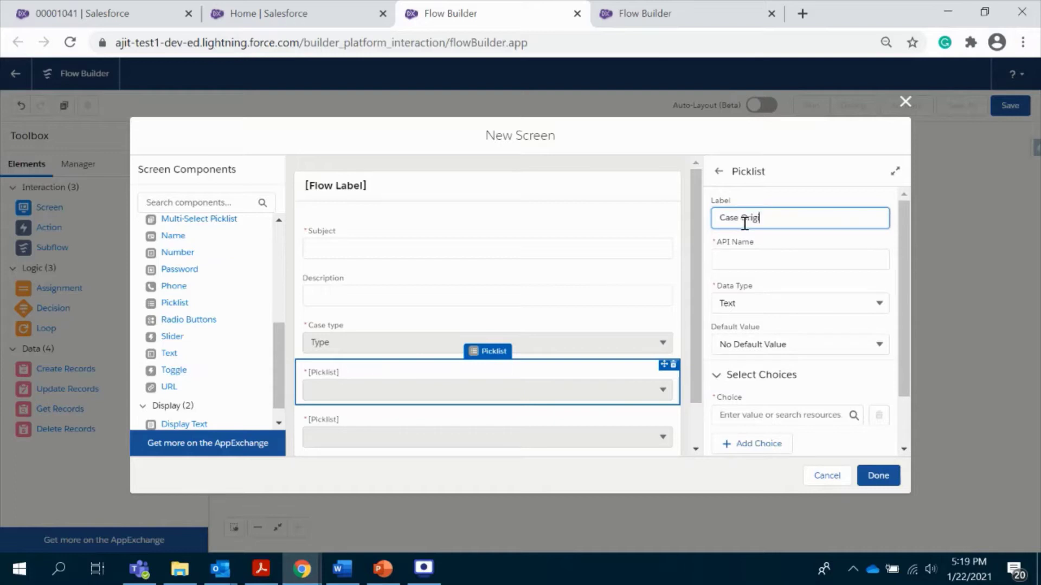
click(769, 295)
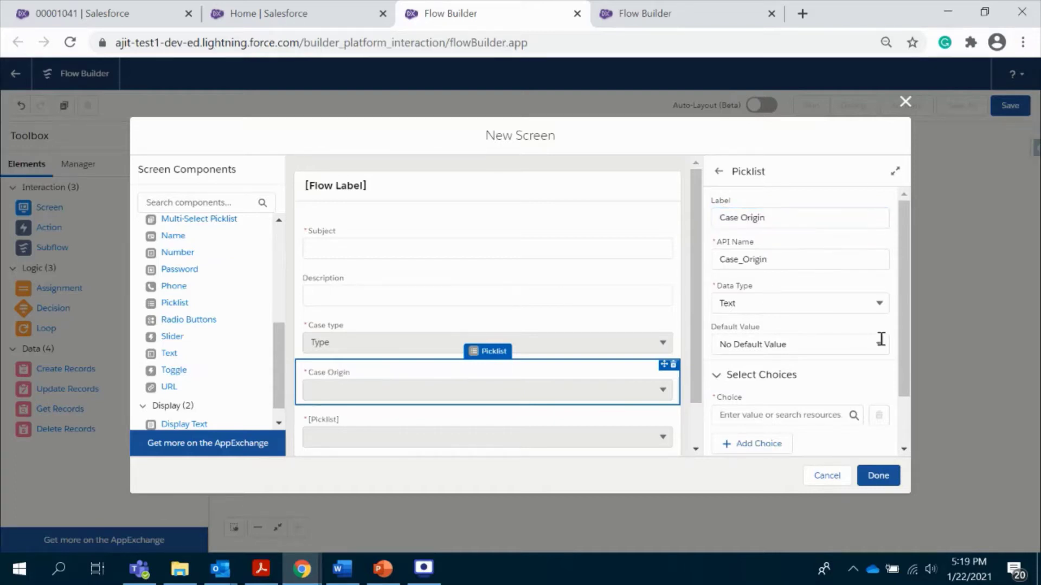
scroll(849, 343, down, 2)
click(744, 351)
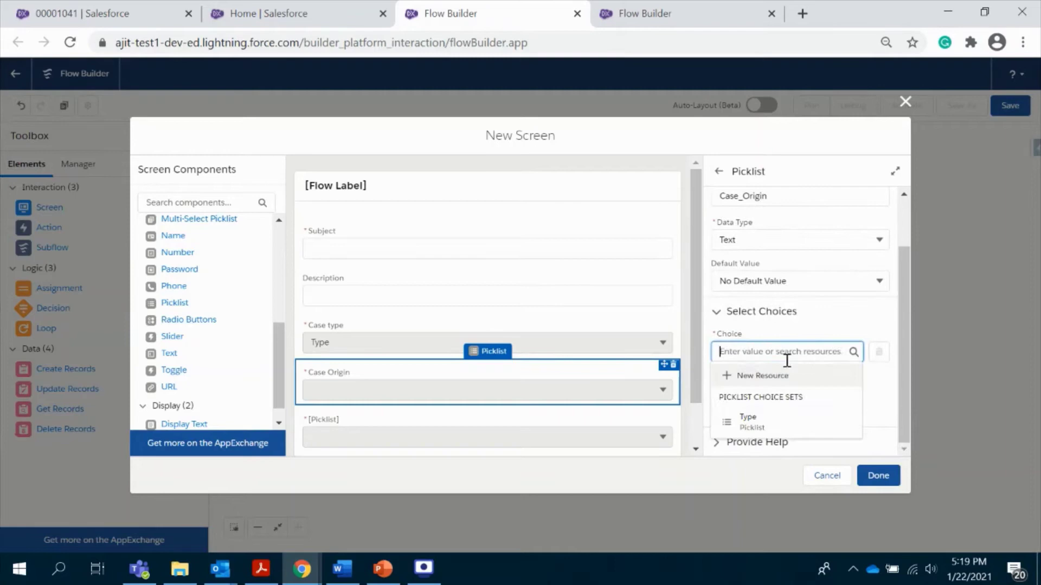
Create a new Picklist Choice Set named Origin on the Case object.
click(753, 378)
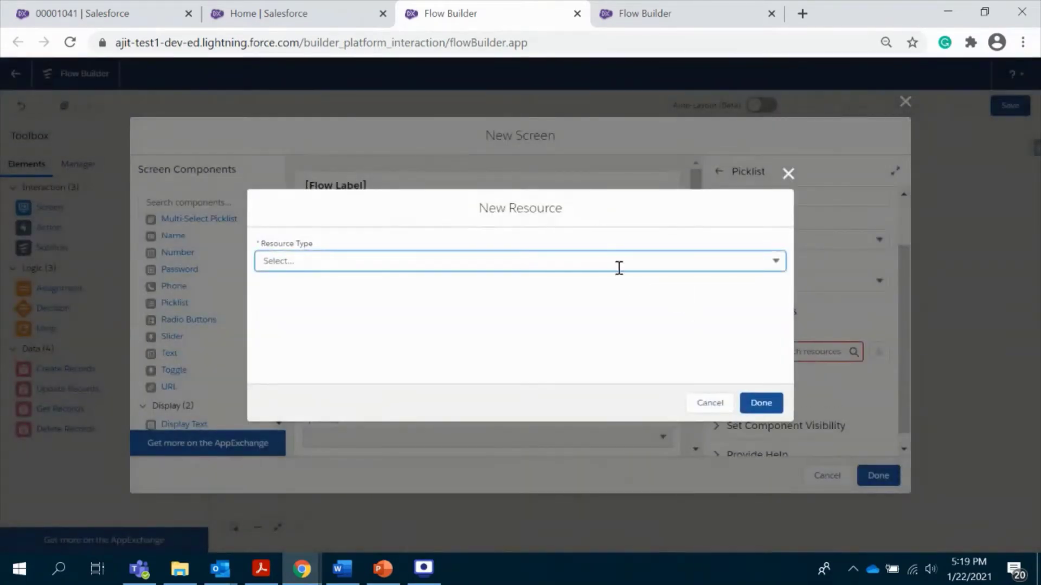
click(618, 262)
click(568, 419)
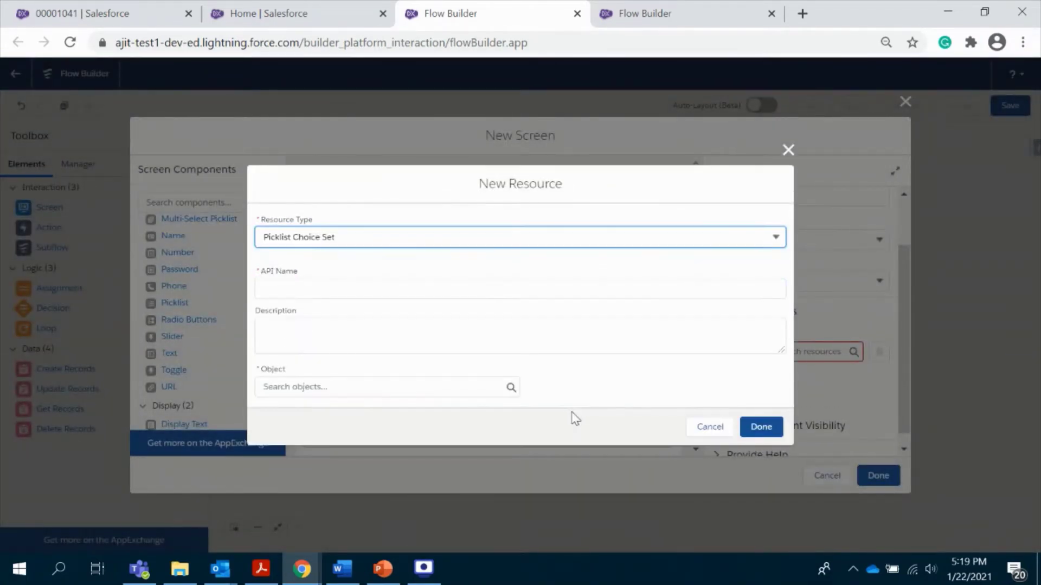
click(352, 292)
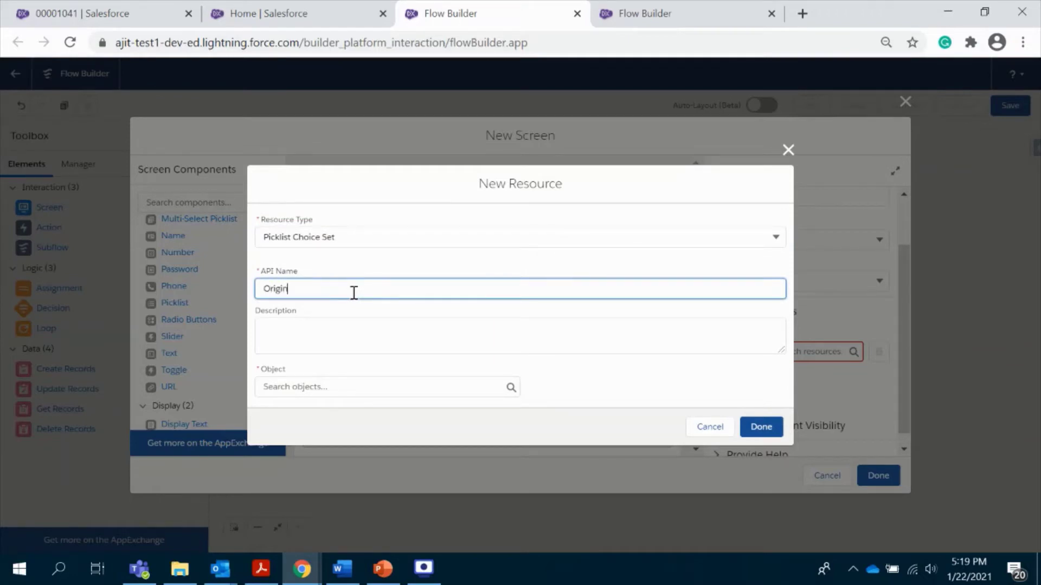
click(474, 387)
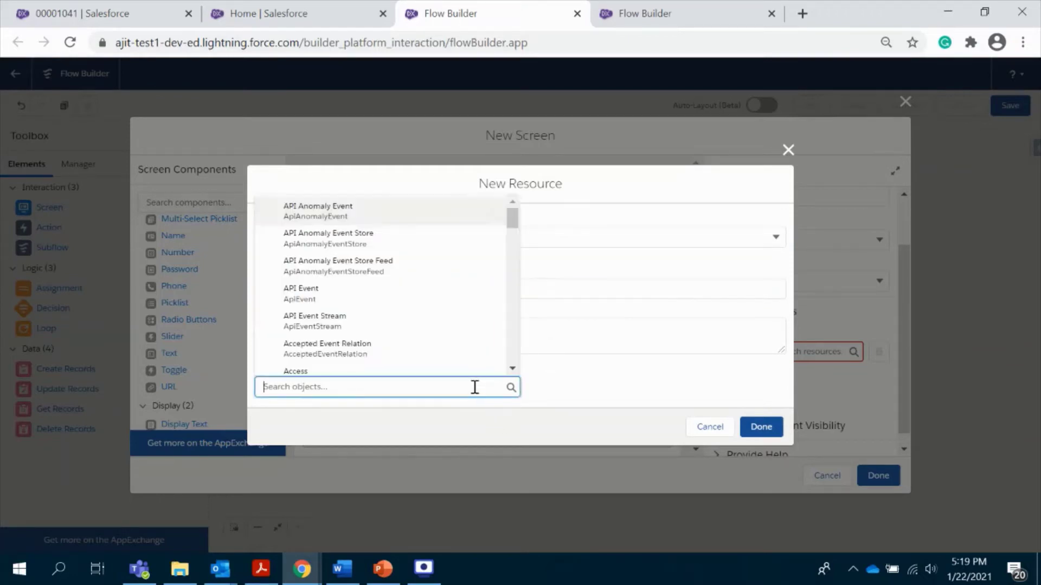
text(cs)
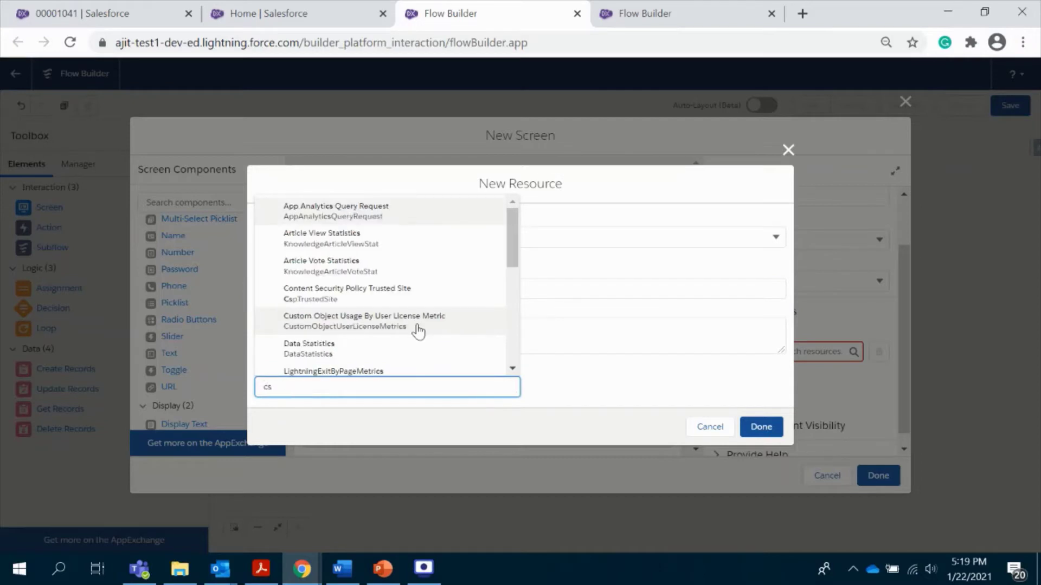
key(BackSpace)
text(as)
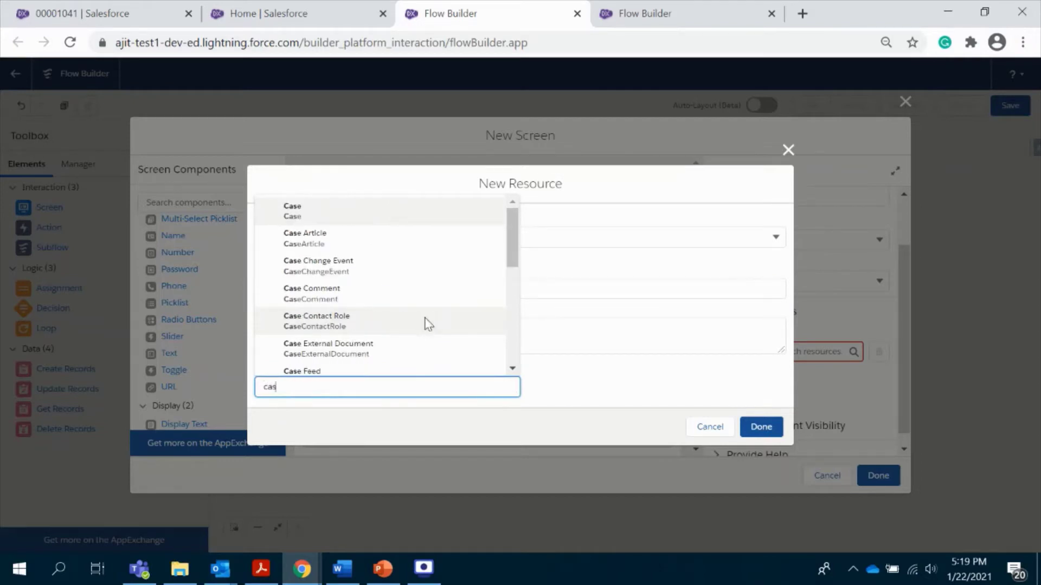
click(307, 211)
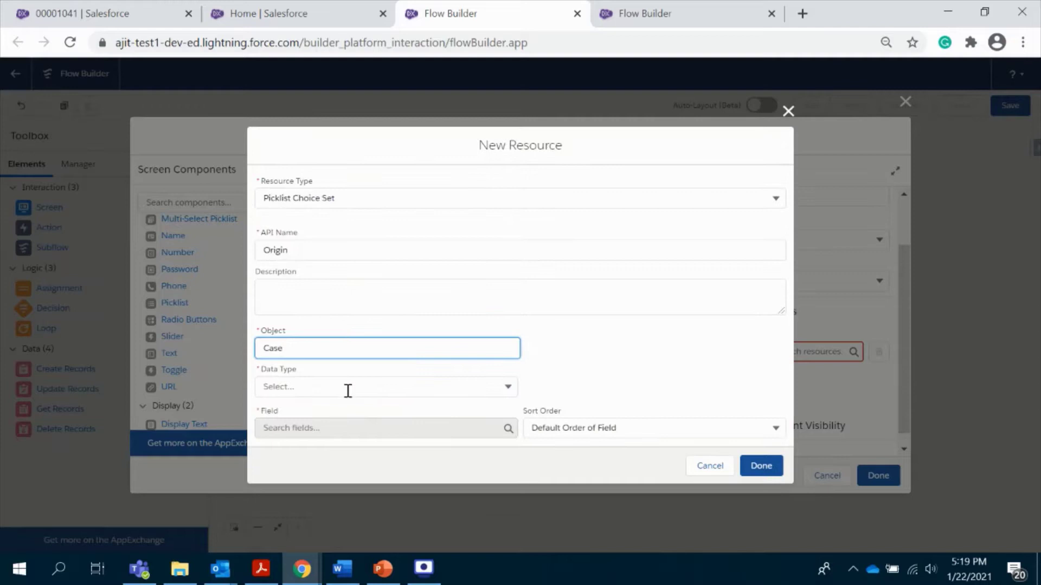
Set the Origin choice set to Picklist data type on Case's Origin field, and save it.
click(348, 391)
click(343, 418)
click(349, 428)
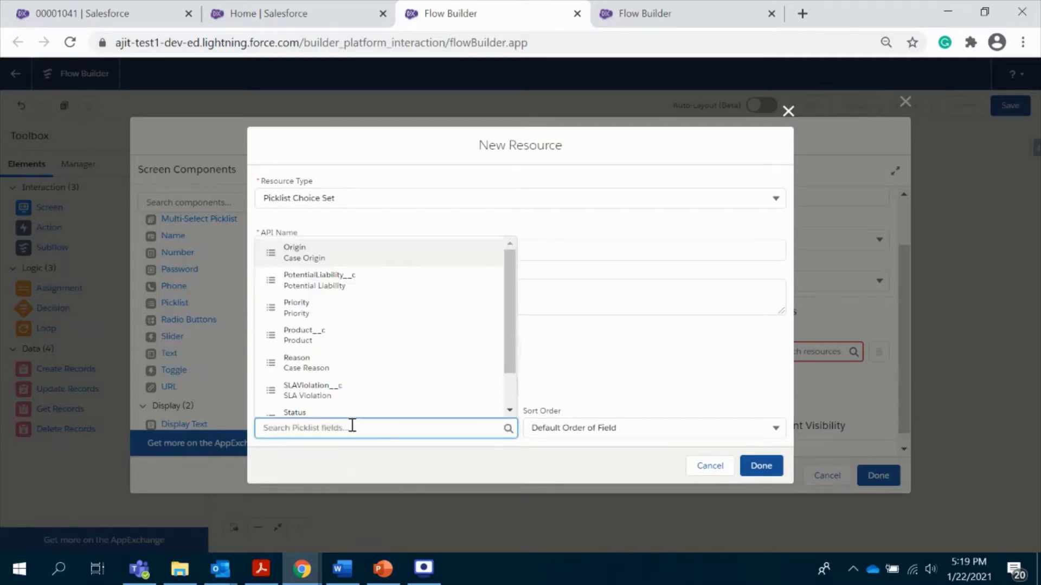
click(314, 251)
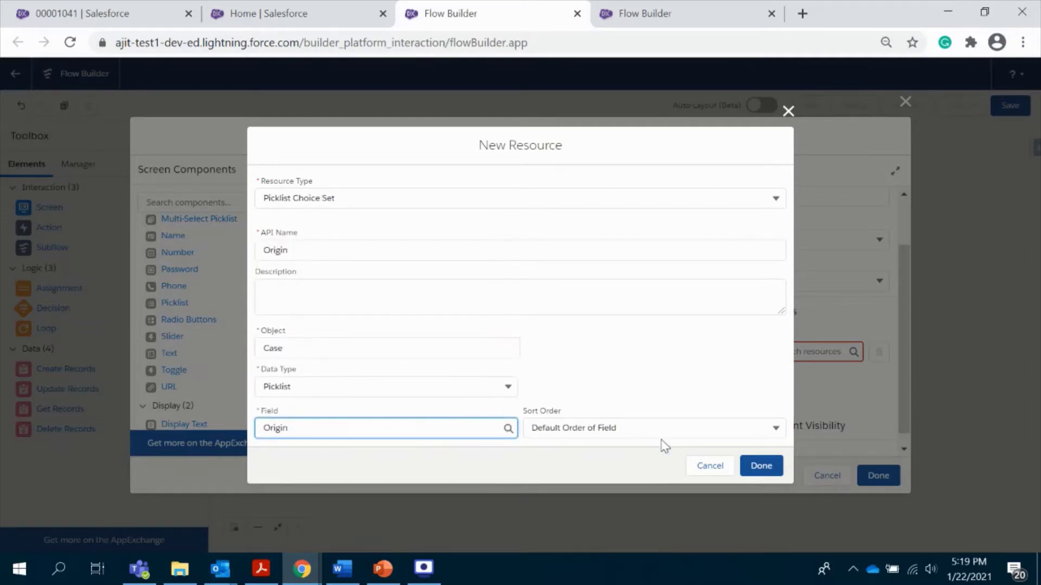
click(757, 466)
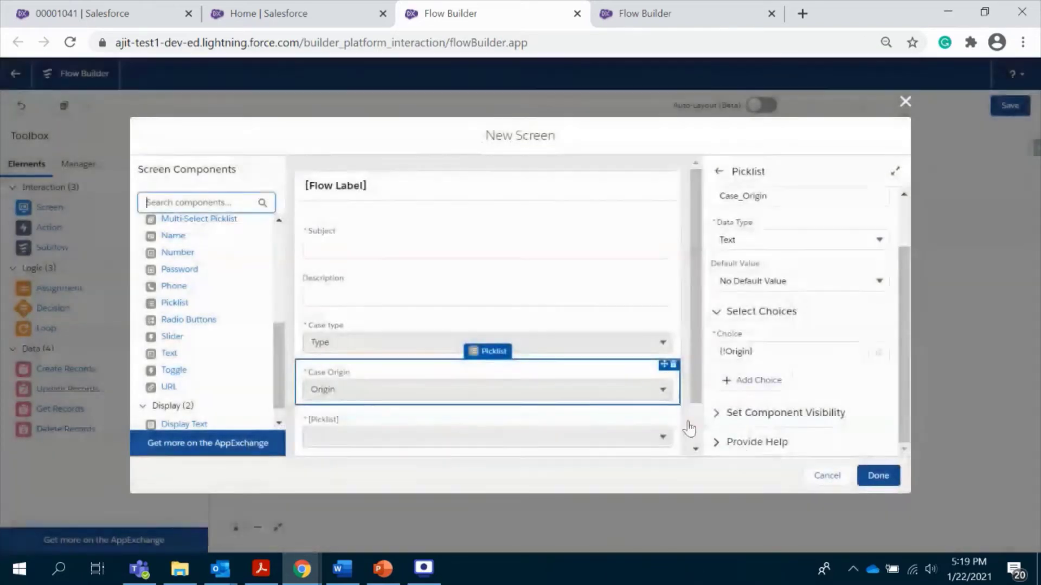
click(512, 446)
click(133, 12)
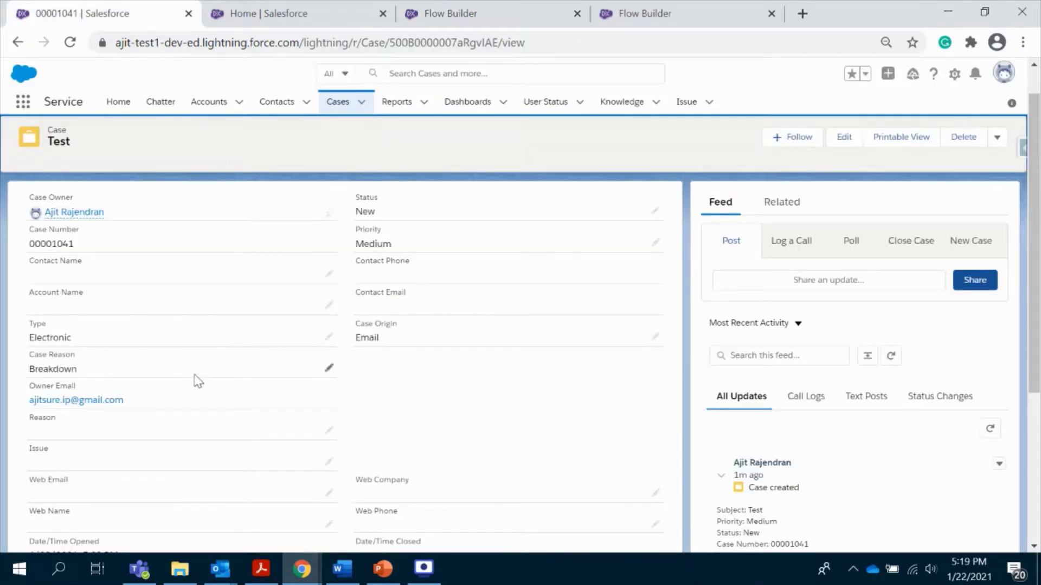
Label the third picklist 'Case Reason'.
click(441, 12)
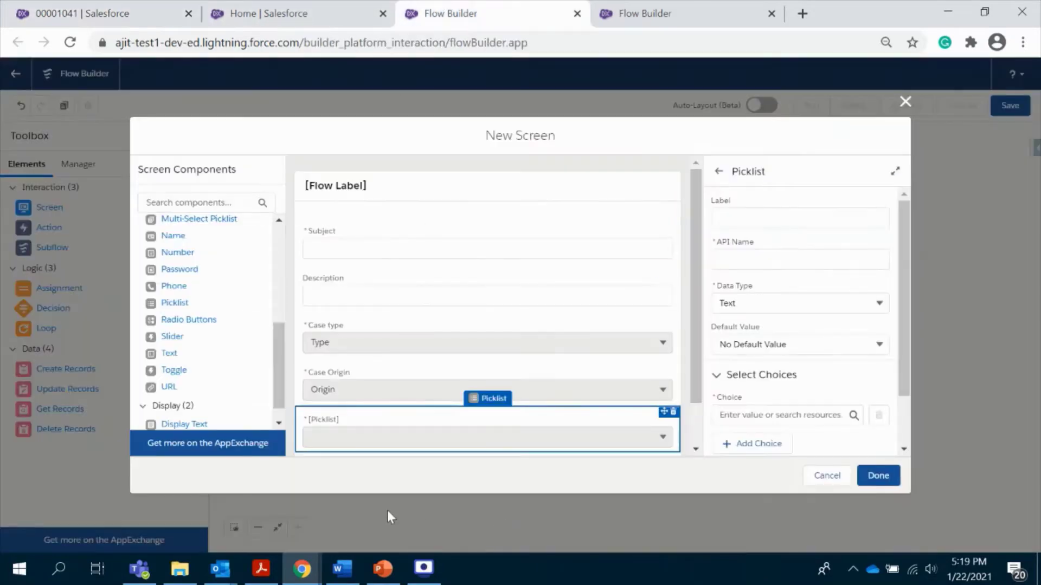
click(753, 216)
text(Reason)
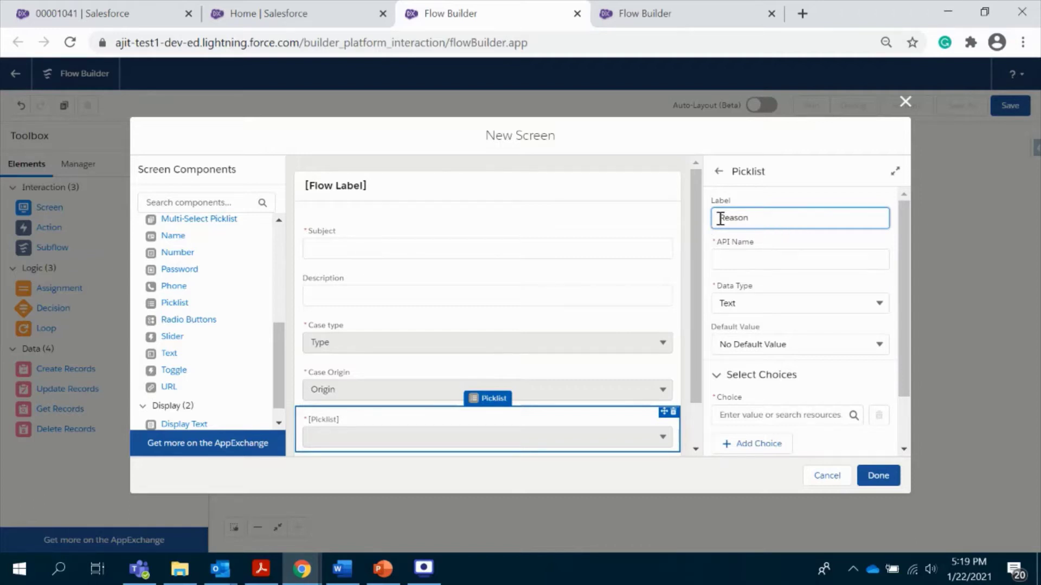
text(se)
click(792, 295)
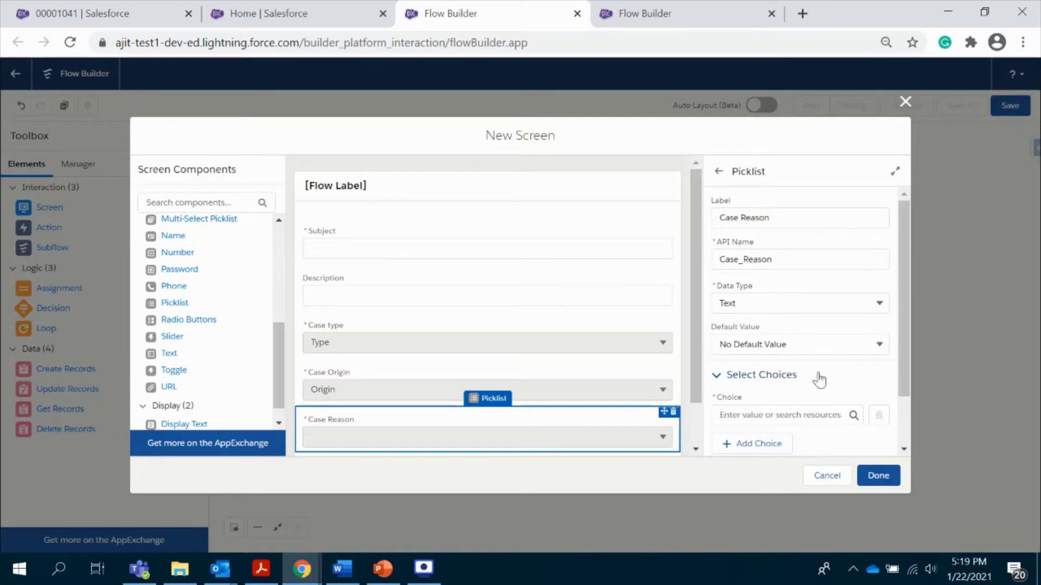
scroll(792, 355, down, 2)
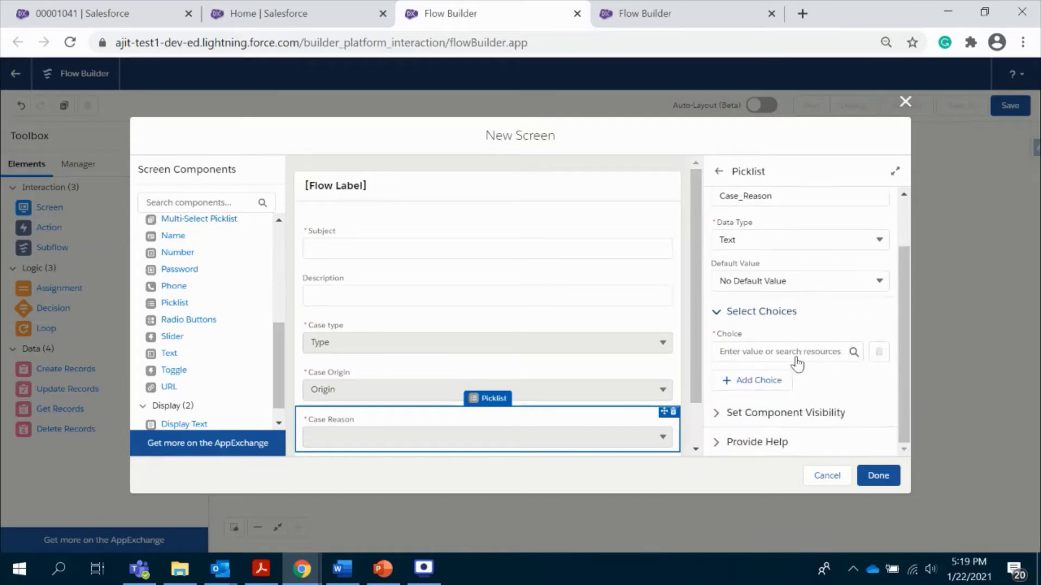
Create a new Picklist Choice Set named Reason on the Case object.
click(765, 355)
click(764, 375)
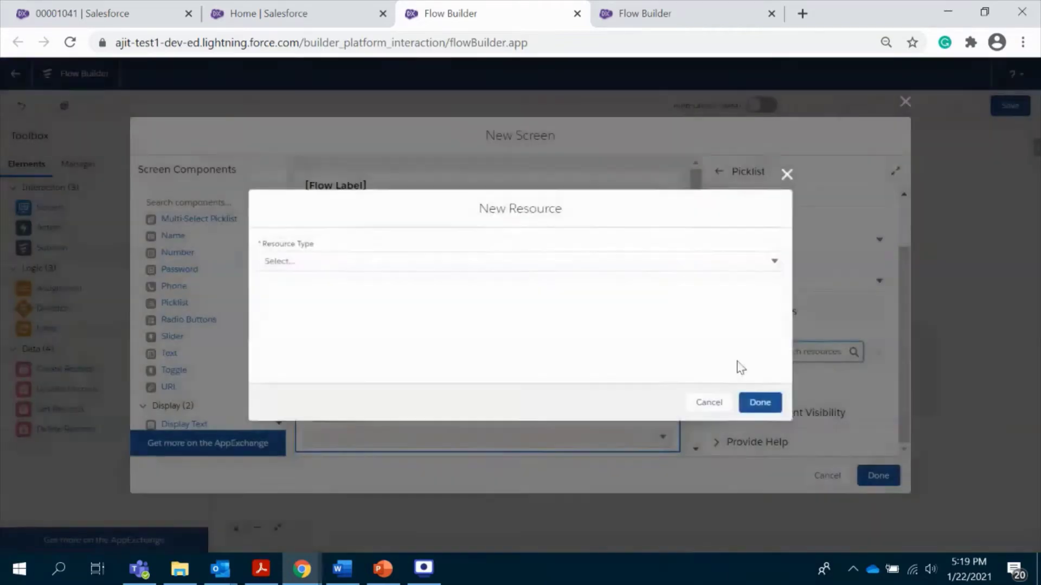
click(335, 261)
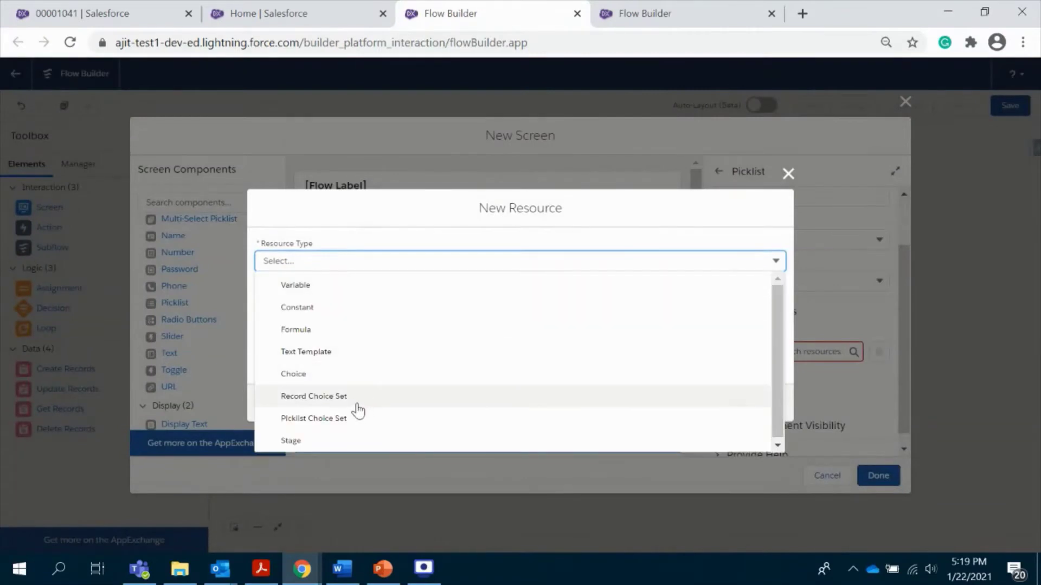
click(353, 420)
click(335, 290)
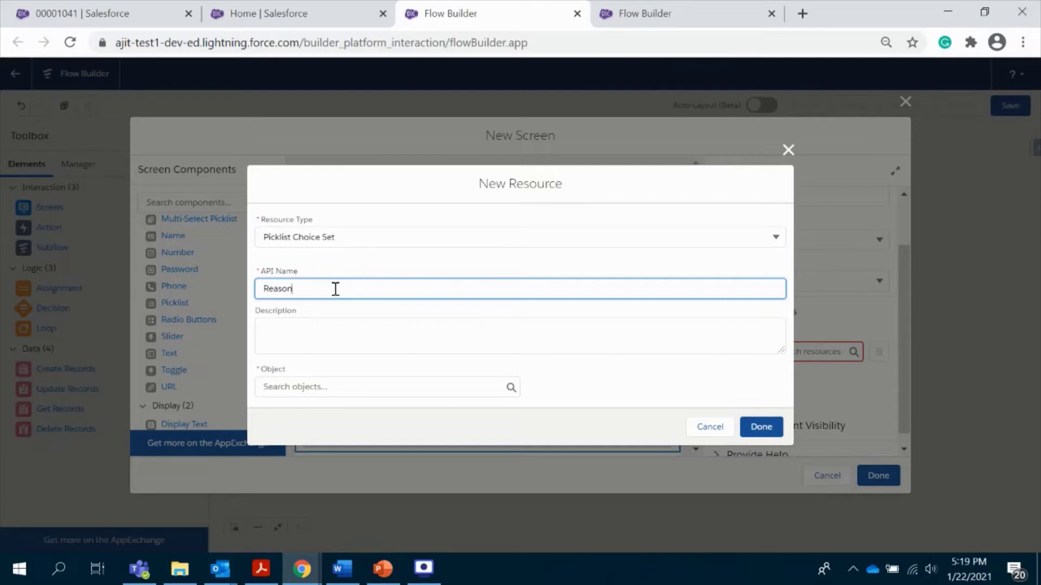
click(308, 389)
text(case)
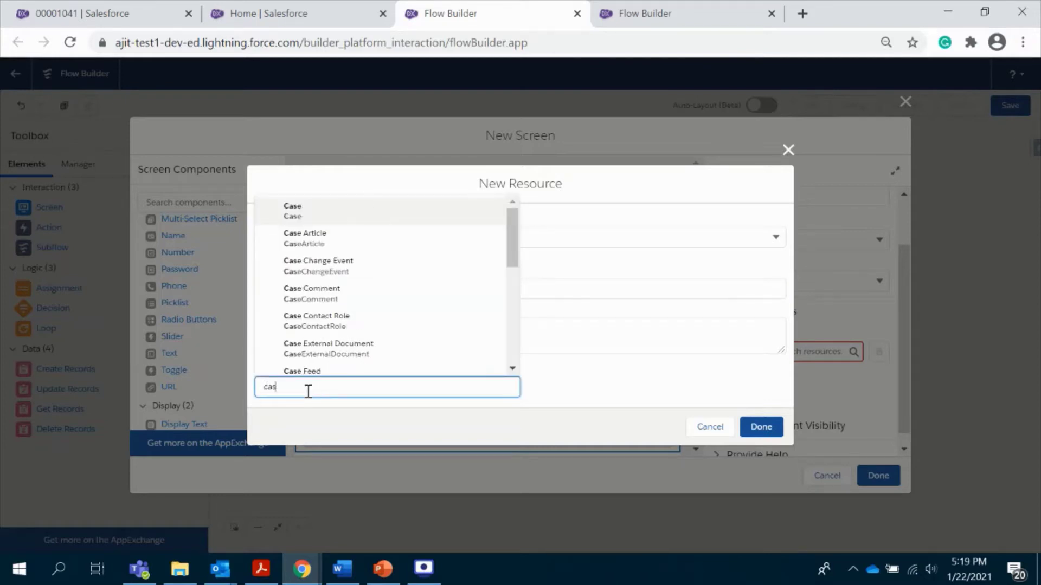
click(335, 216)
Set the Reason choice set to Picklist data type on Case's Reason field, and save it.
click(360, 385)
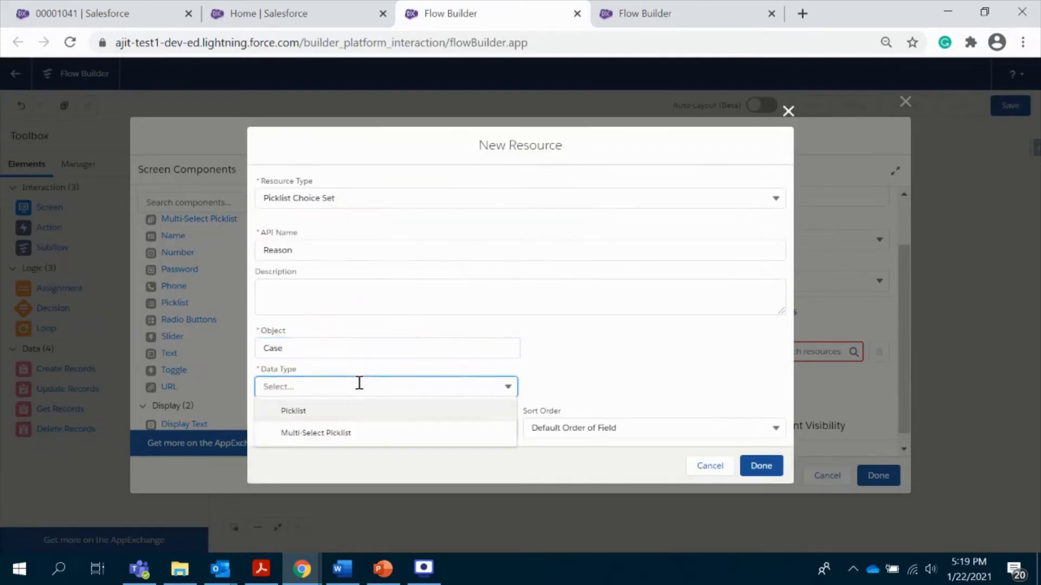
click(357, 417)
click(341, 428)
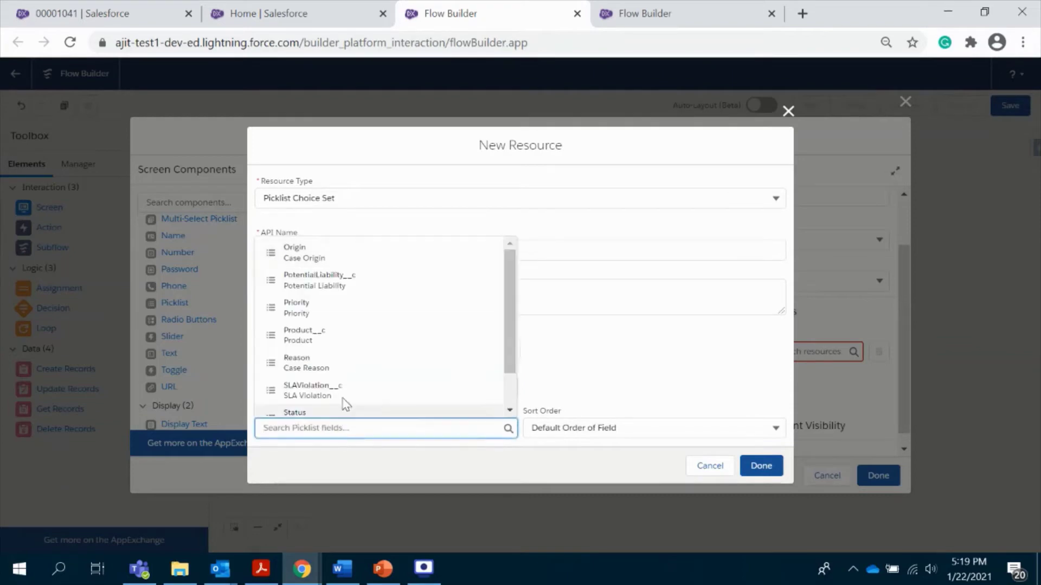
scroll(366, 356, down, 1)
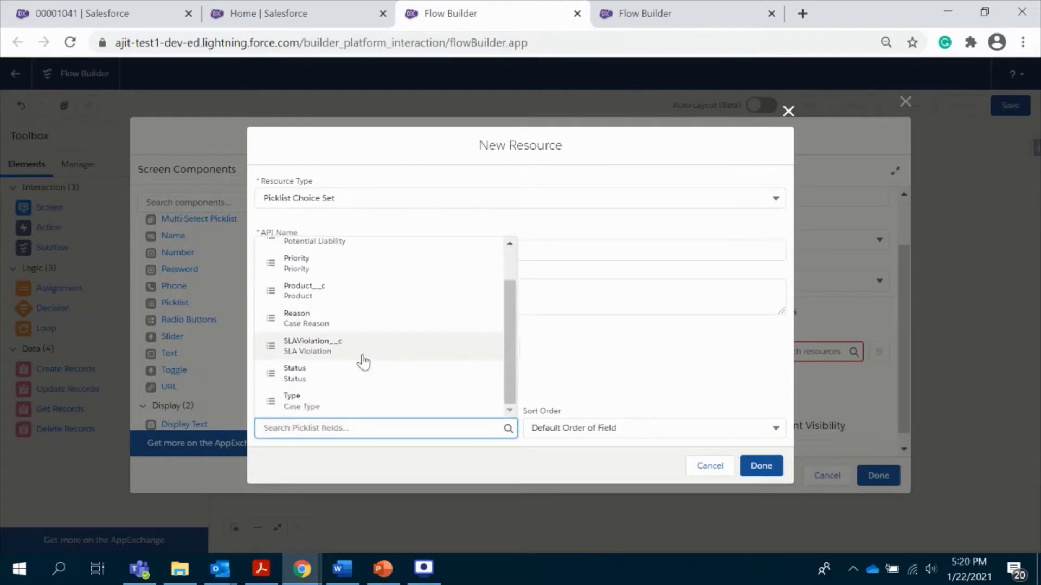
click(353, 323)
click(760, 466)
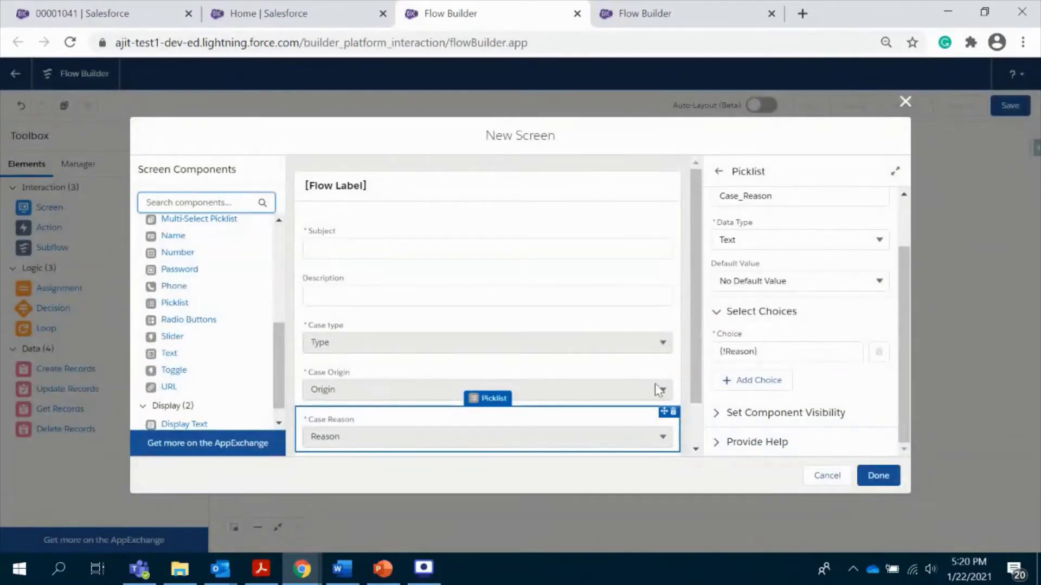
scroll(656, 389, down, 2)
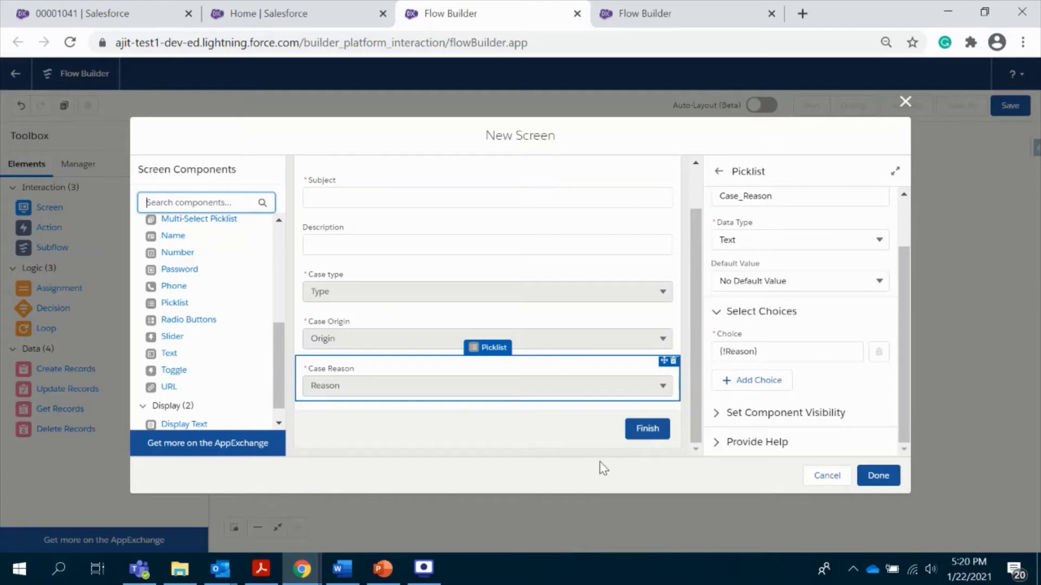
drag(699, 388, 691, 325)
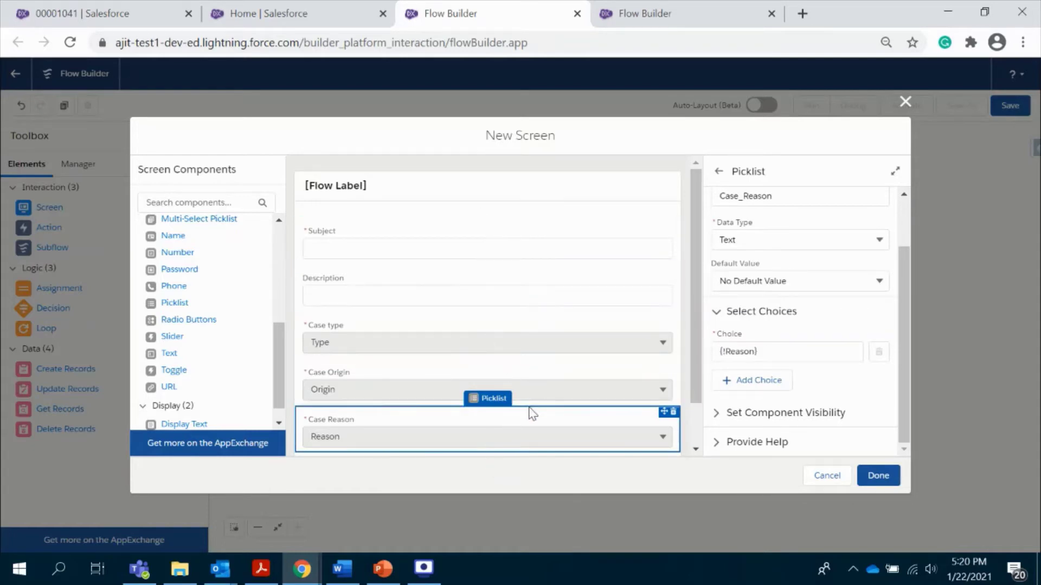
scroll(698, 404, down, 2)
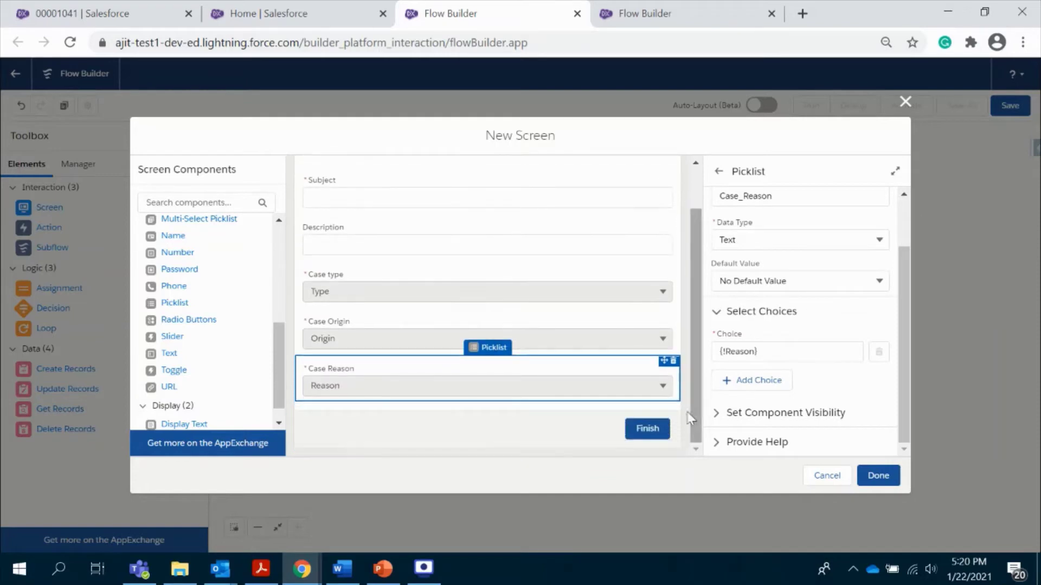
Save the screen, connect Start to it, and add a Create Records element.
click(884, 475)
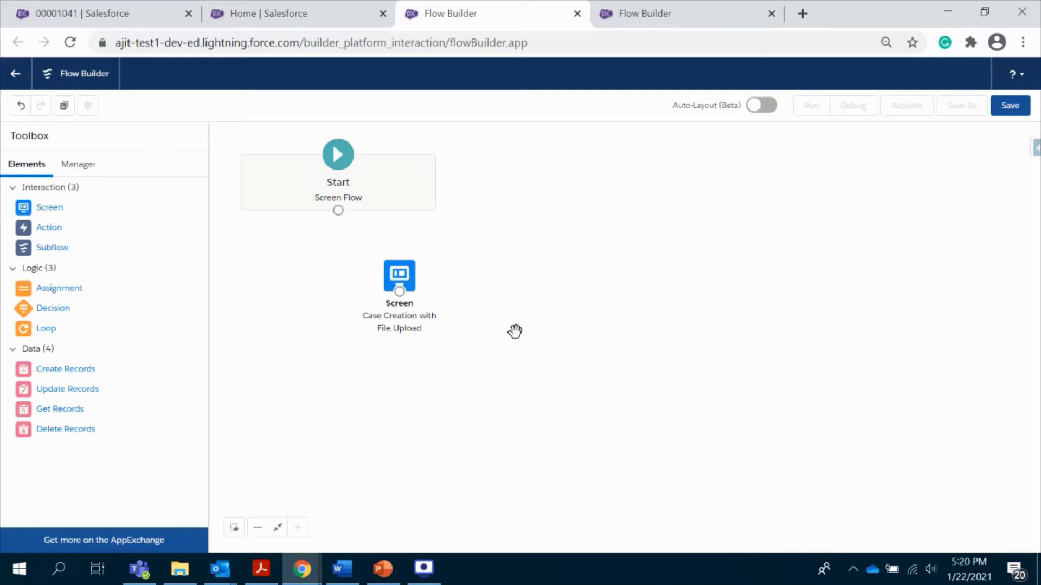
drag(338, 211, 400, 276)
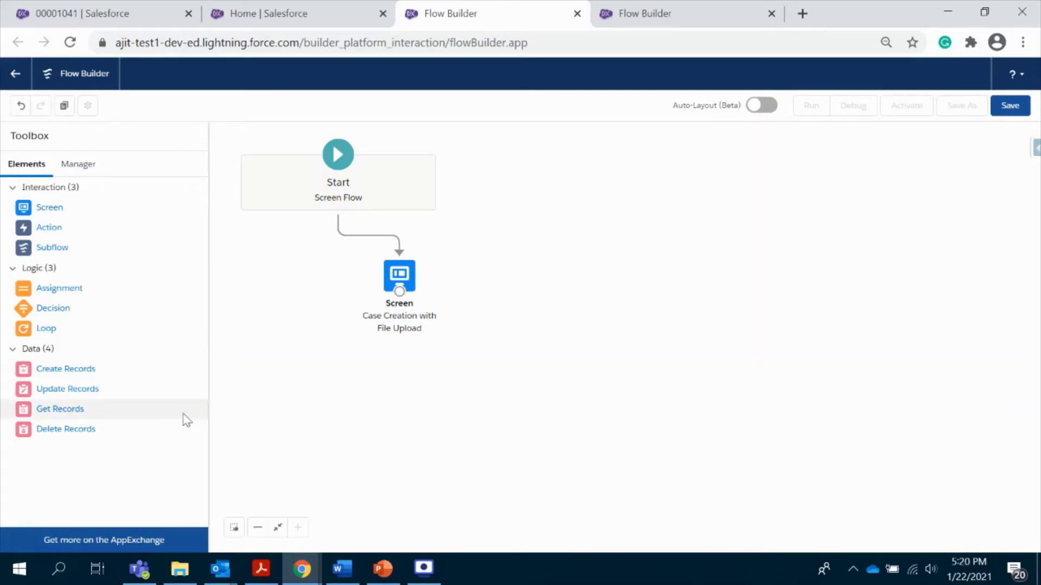
drag(57, 370, 549, 286)
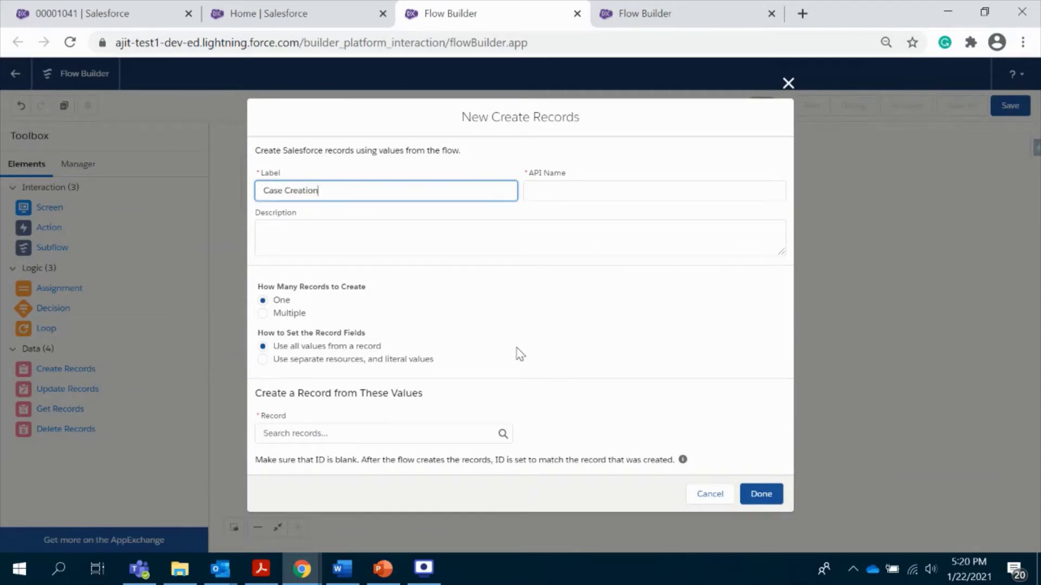
Make the element create one Case record with its field values set individually.
click(510, 293)
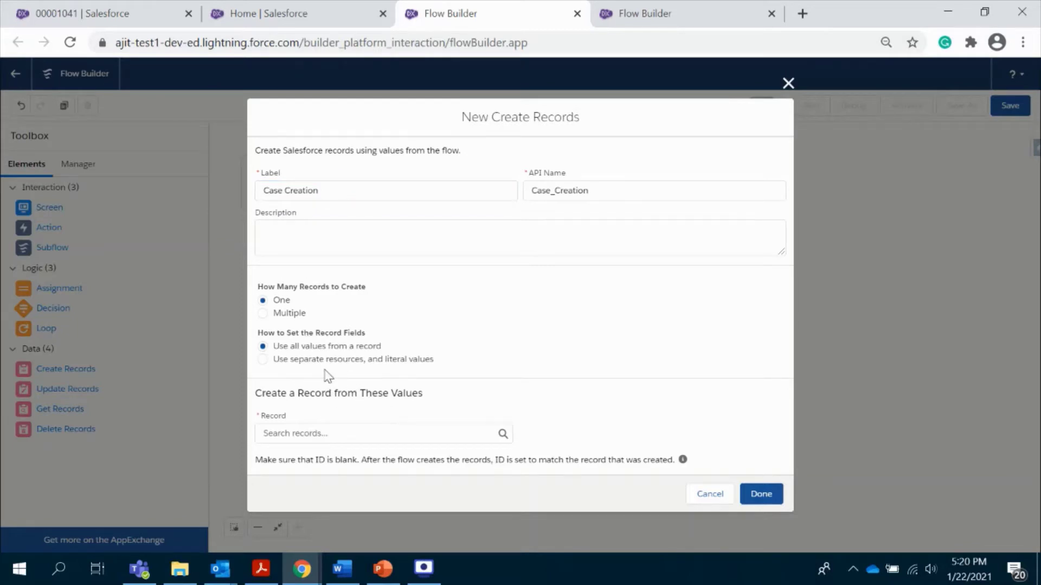
click(326, 433)
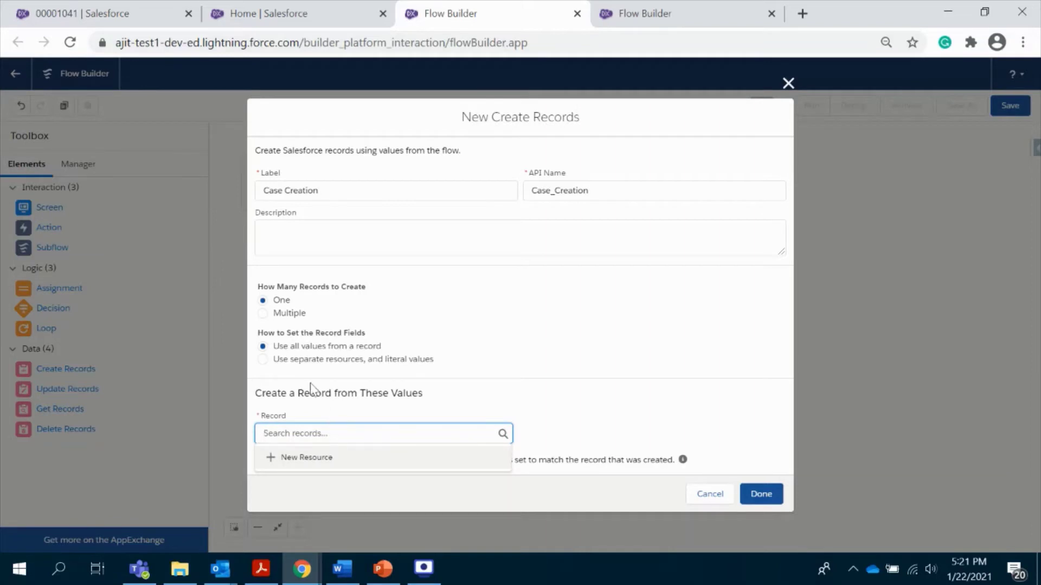
click(311, 359)
click(286, 445)
text(case)
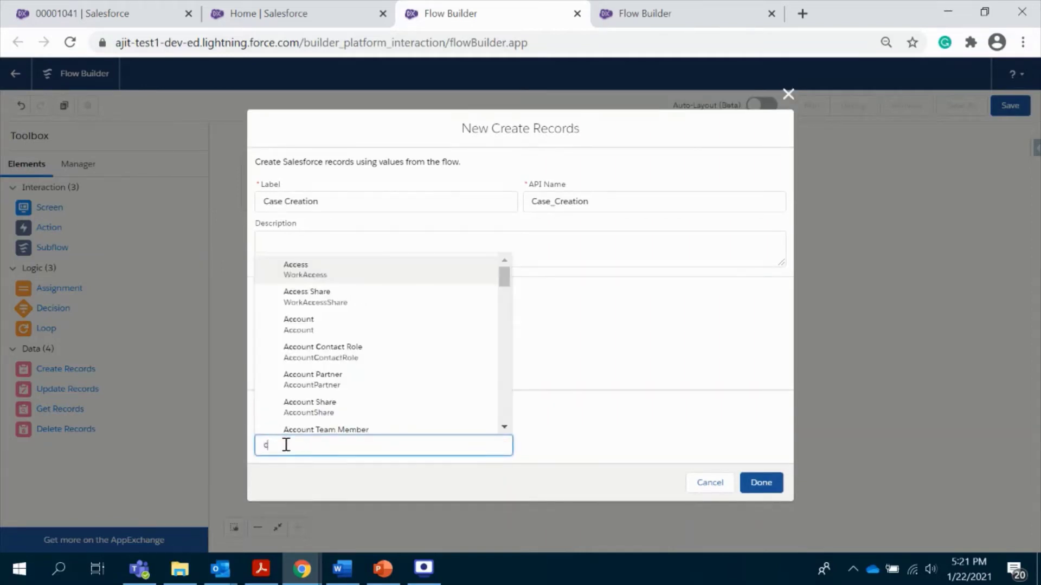
click(325, 277)
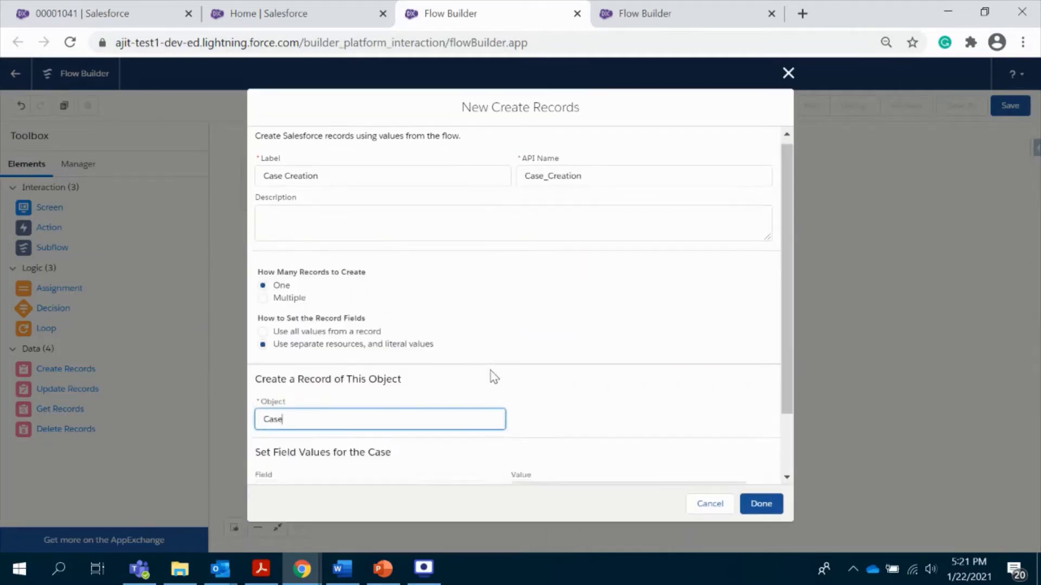
scroll(490, 375, down, 2)
Map the Case Subject field to the screen's Subject input.
click(319, 416)
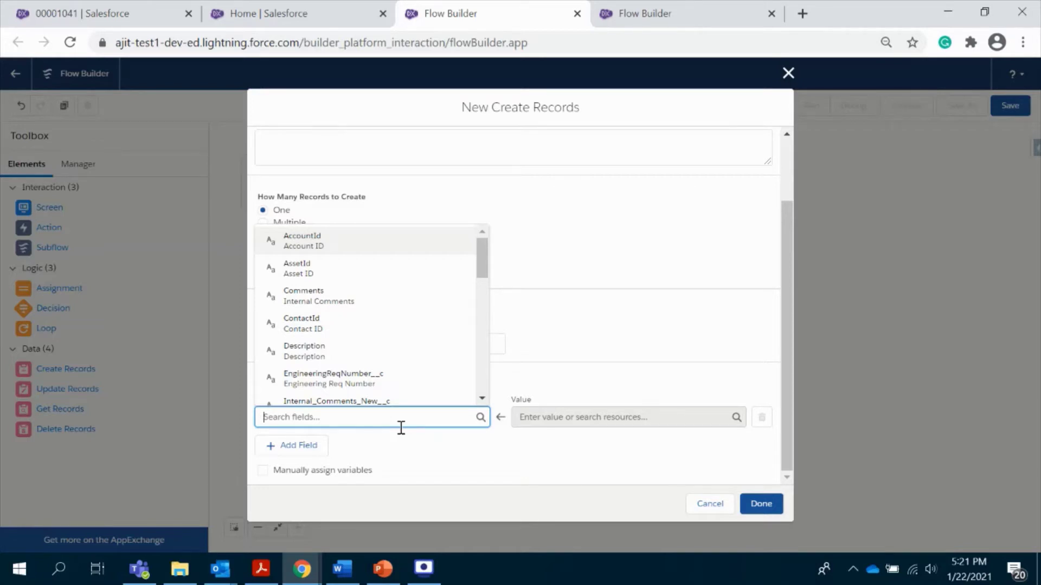
text(sub)
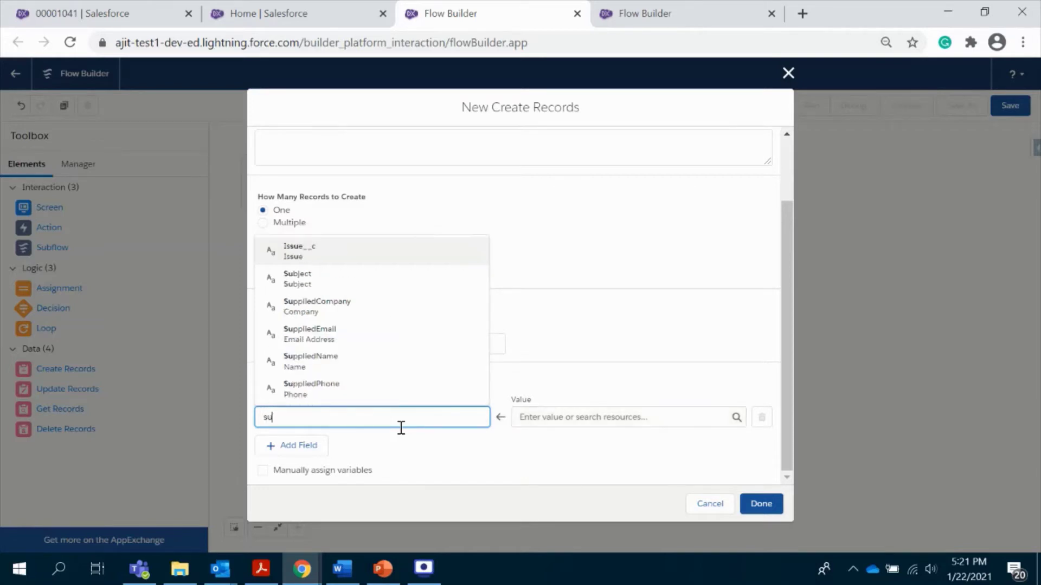
click(369, 398)
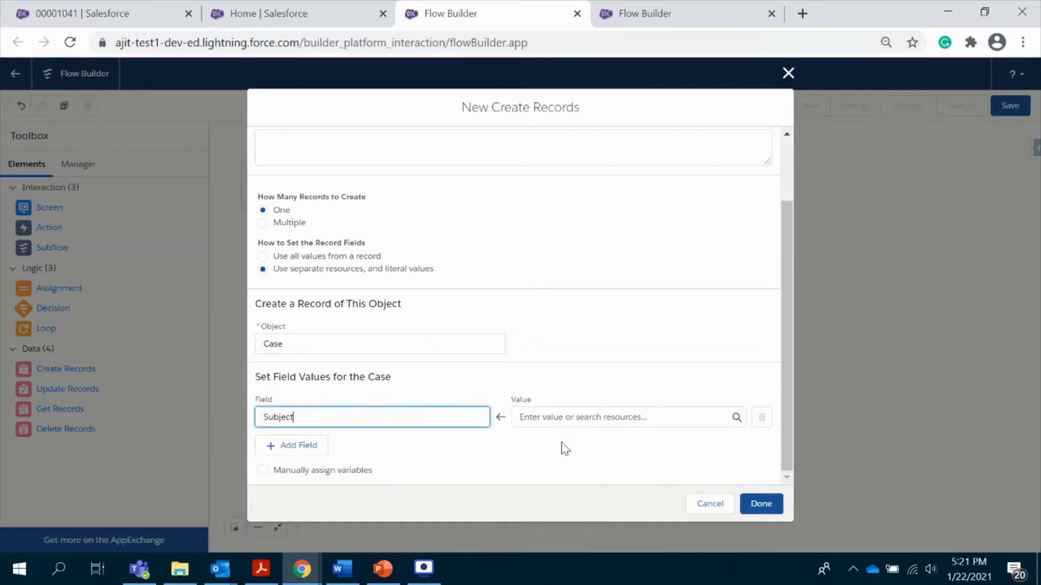
click(558, 416)
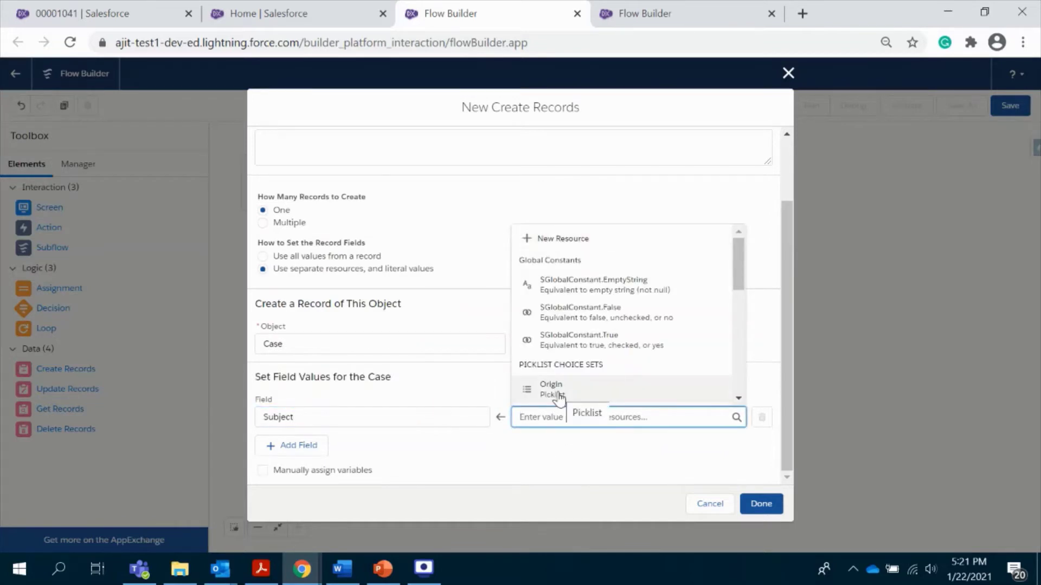
text(su)
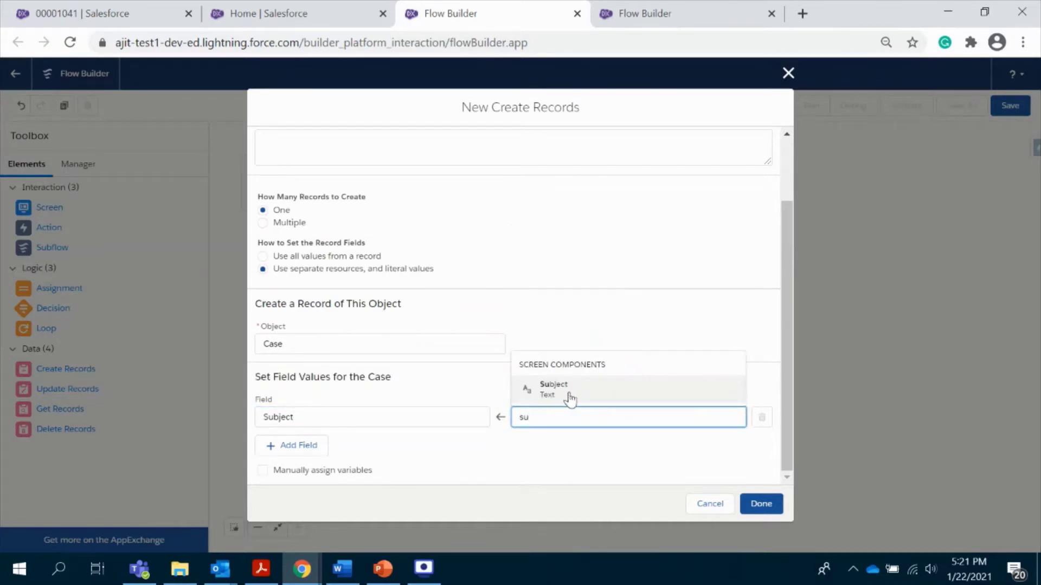
click(564, 395)
Add a Description field row filled from the Description screen input.
click(292, 449)
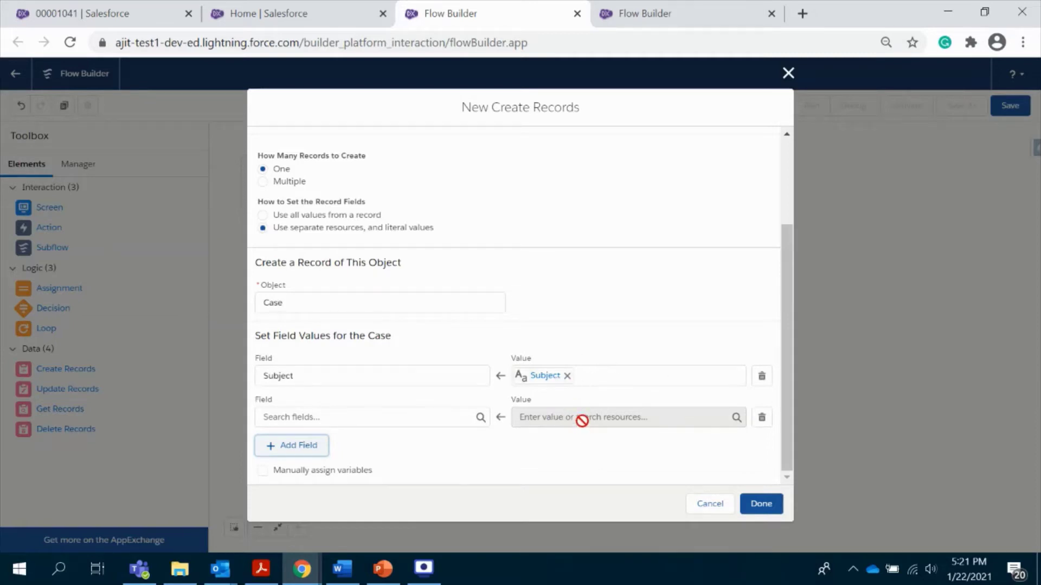
click(336, 418)
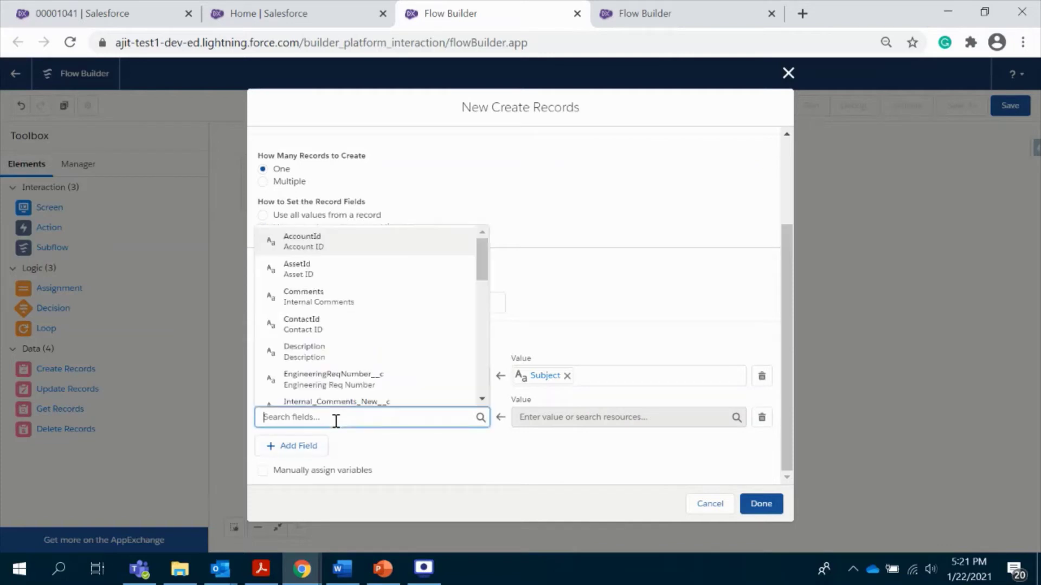
text(desc)
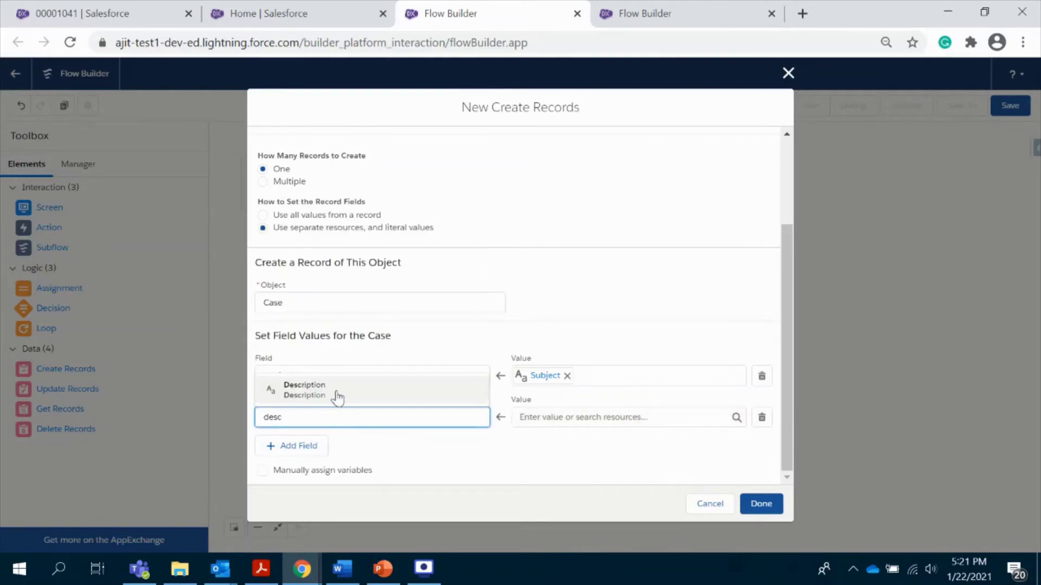
click(337, 396)
click(606, 415)
scroll(610, 374, down, 3)
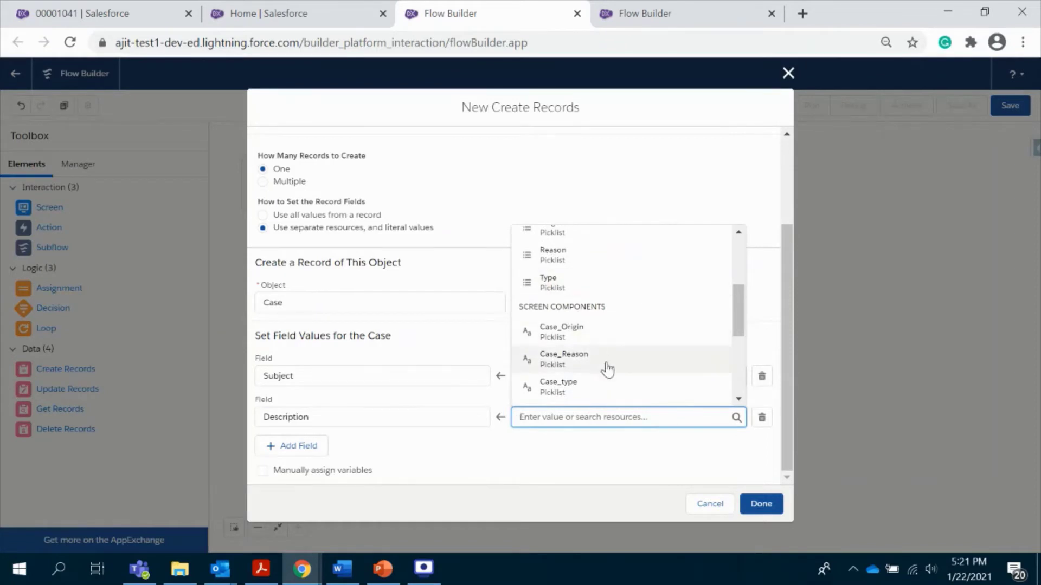
scroll(610, 385, down, 2)
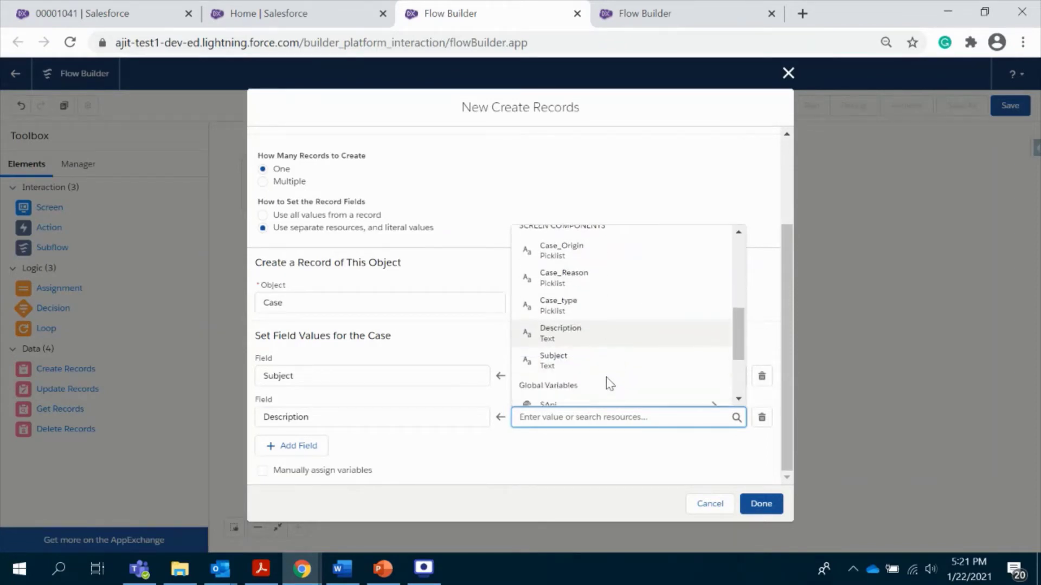
click(561, 333)
click(514, 454)
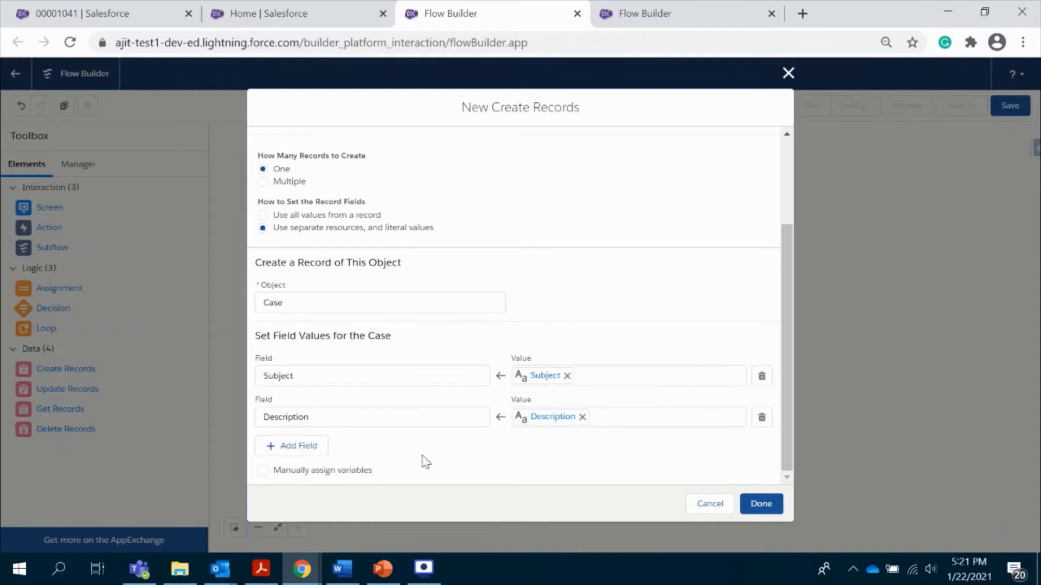
Add Case field rows for Reason, Origin and Type.
click(292, 445)
click(365, 460)
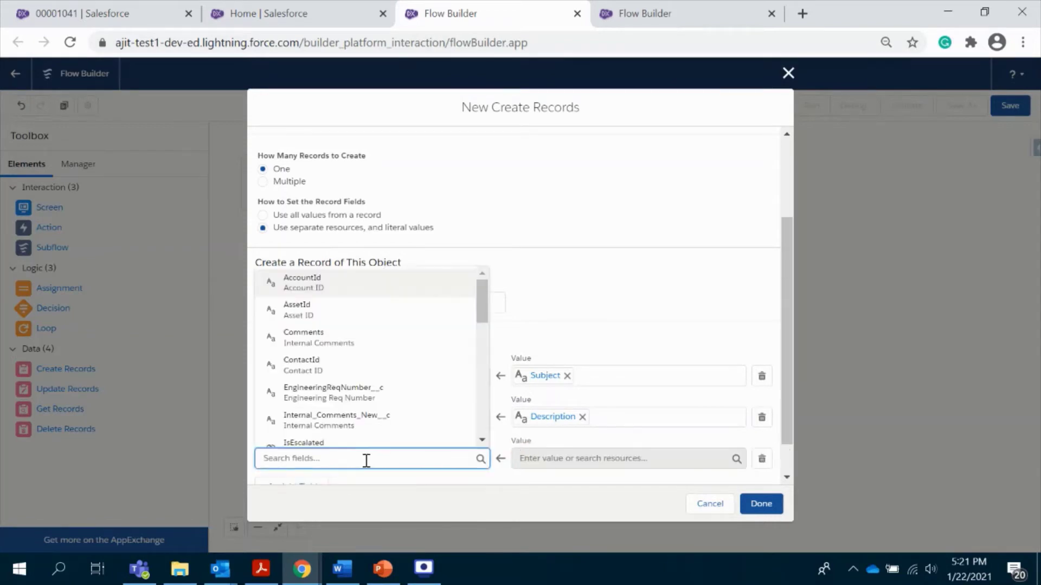
text(rea)
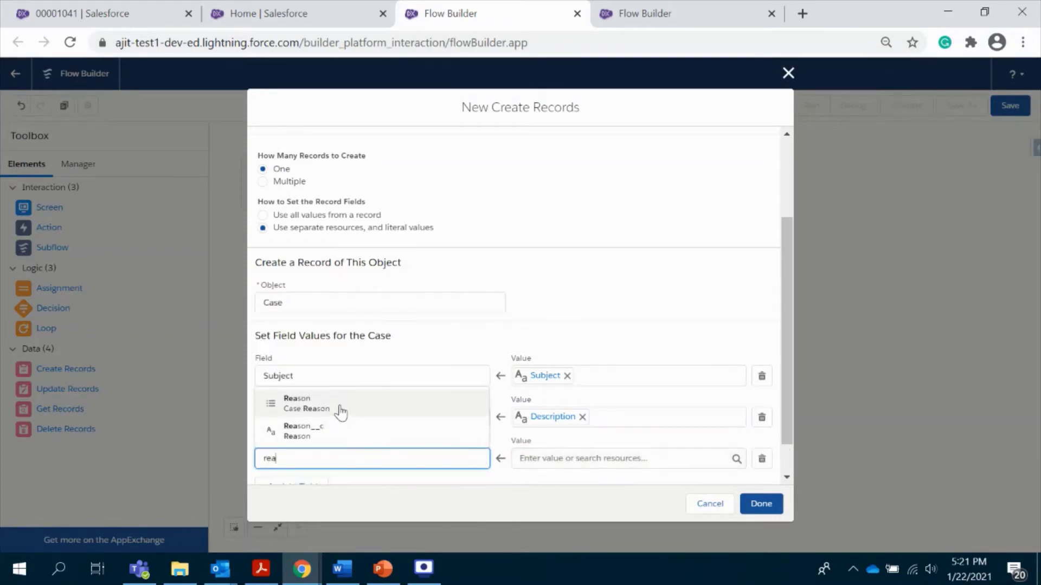
click(340, 412)
scroll(325, 434, down, 1)
click(303, 443)
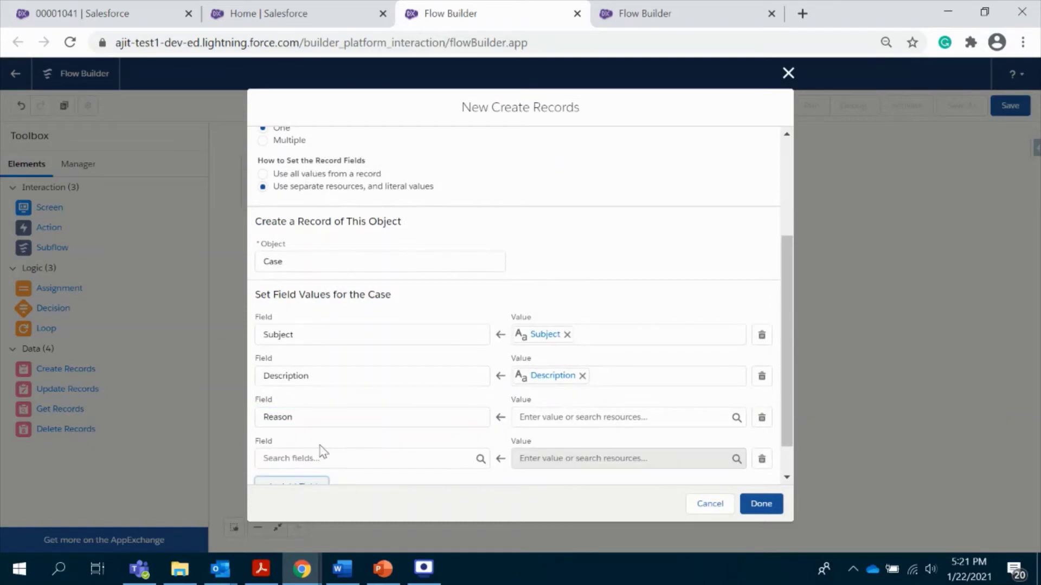
click(358, 460)
text(or)
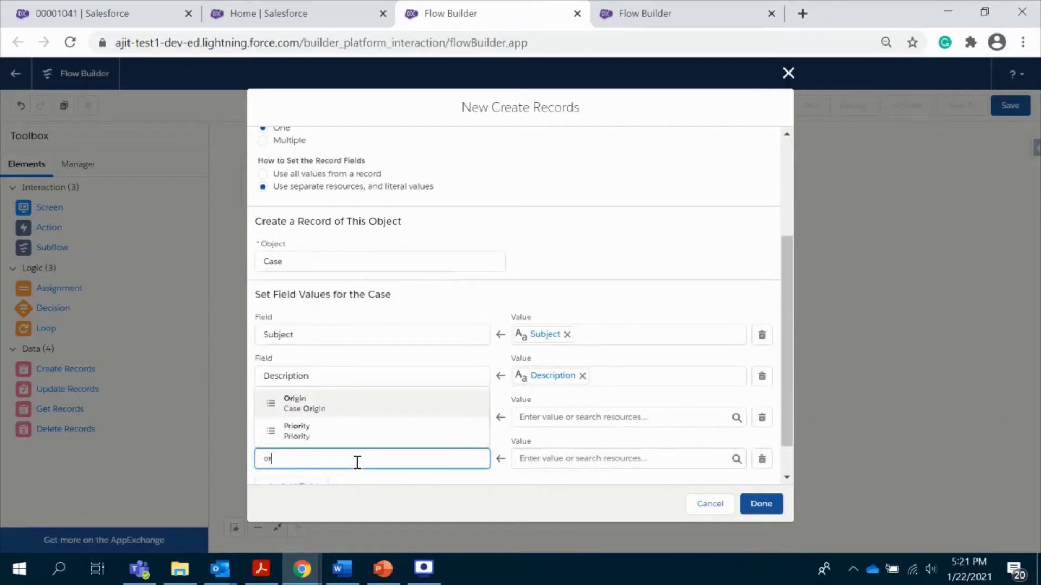
click(343, 408)
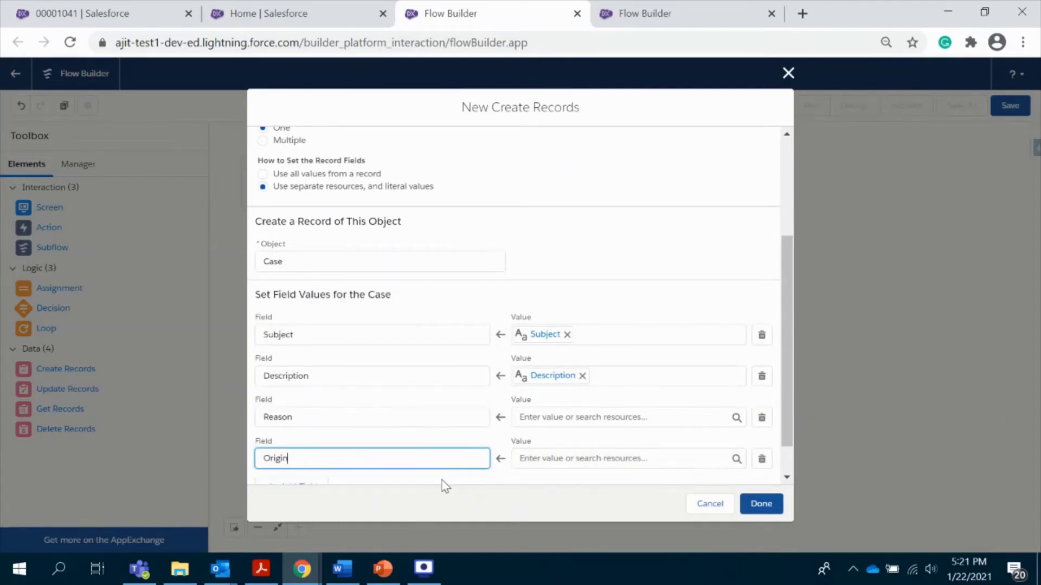
scroll(438, 473, down, 2)
click(309, 442)
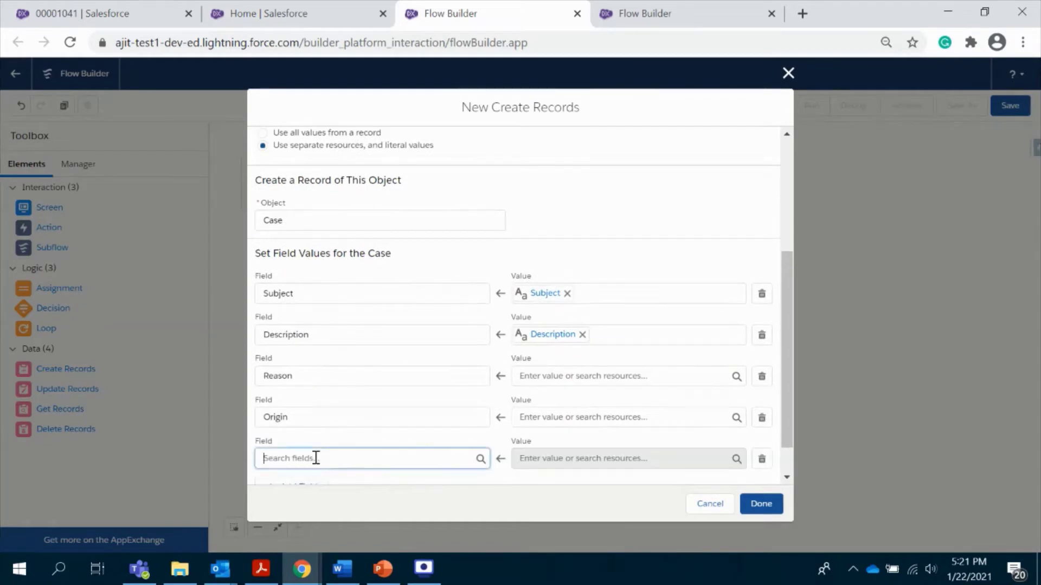
text(ty)
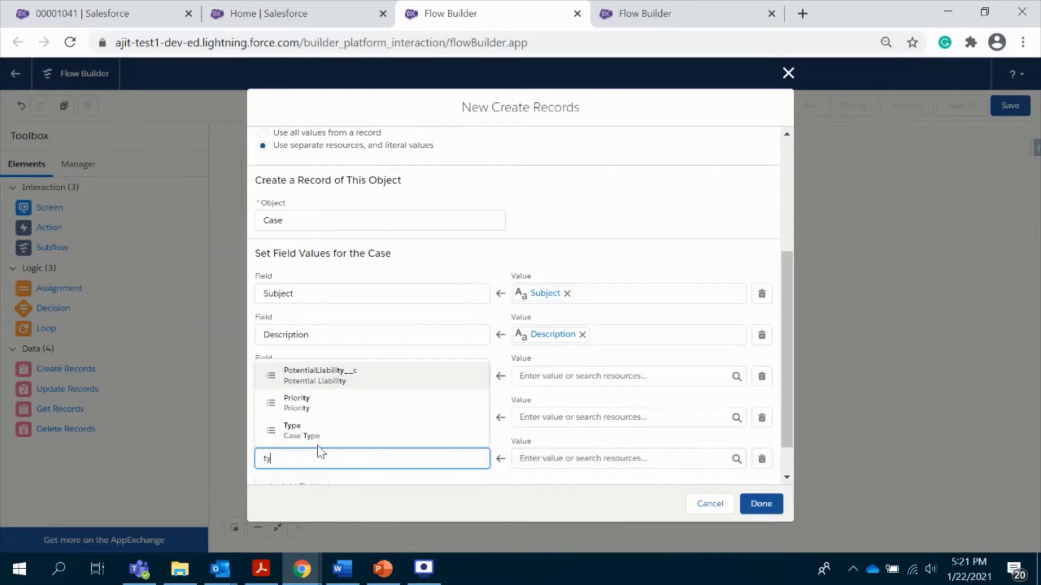
click(317, 436)
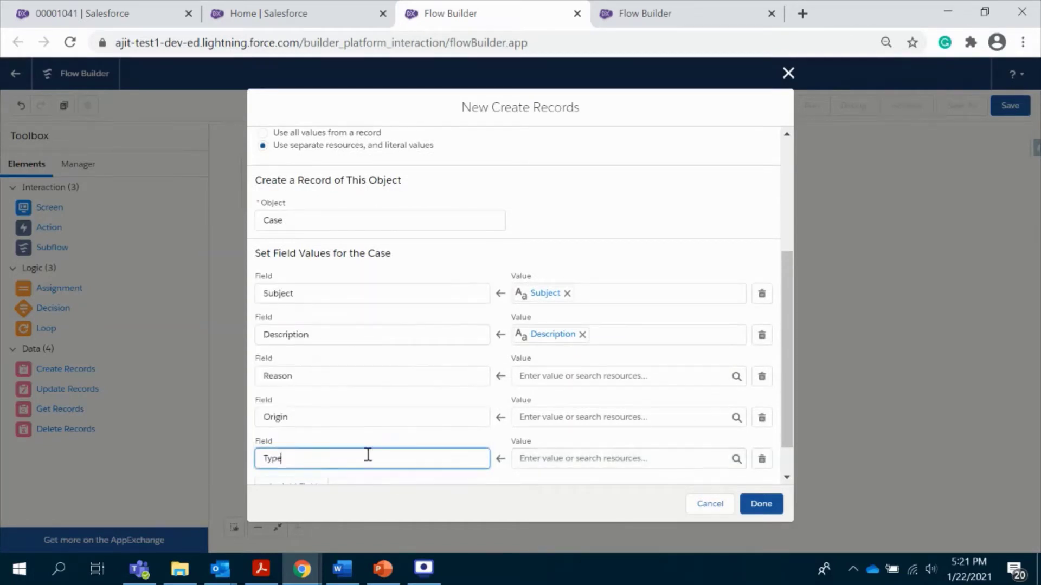
Fill Reason, Origin and Type from their matching picklist choice sets.
click(539, 378)
scroll(611, 318, down, 6)
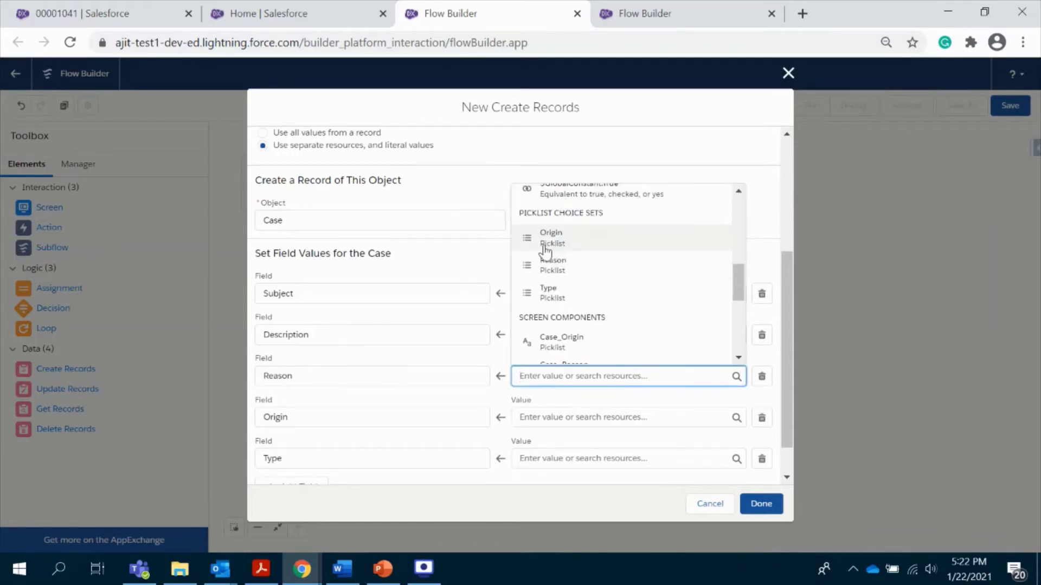
click(572, 268)
click(564, 419)
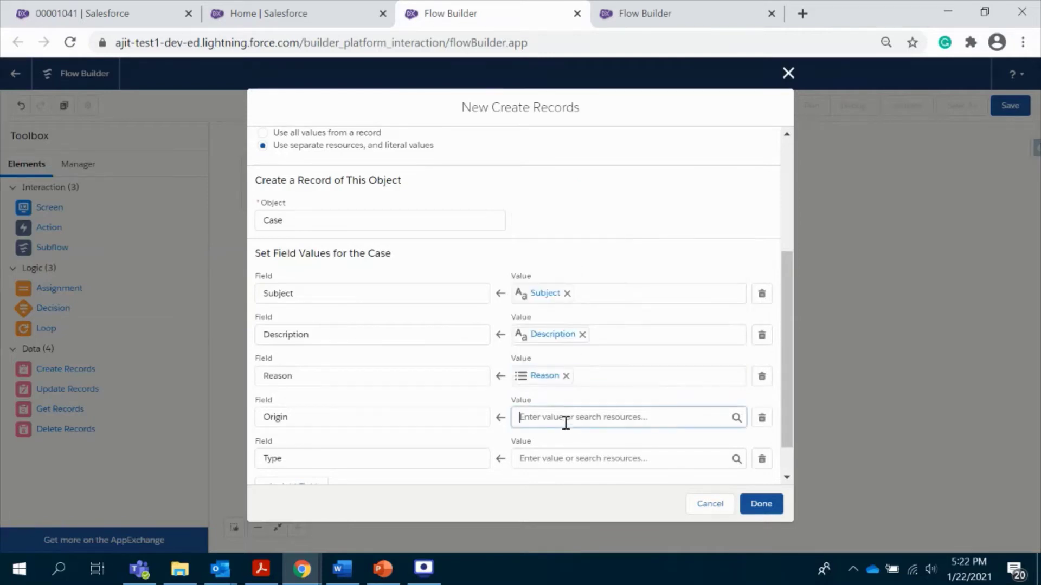
scroll(564, 336, down, 3)
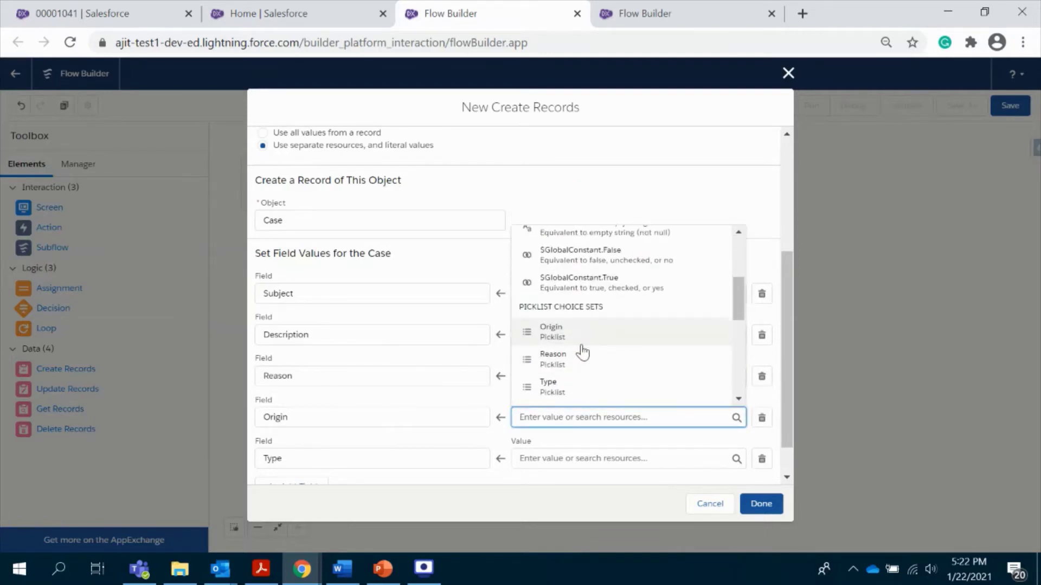
click(580, 339)
click(587, 458)
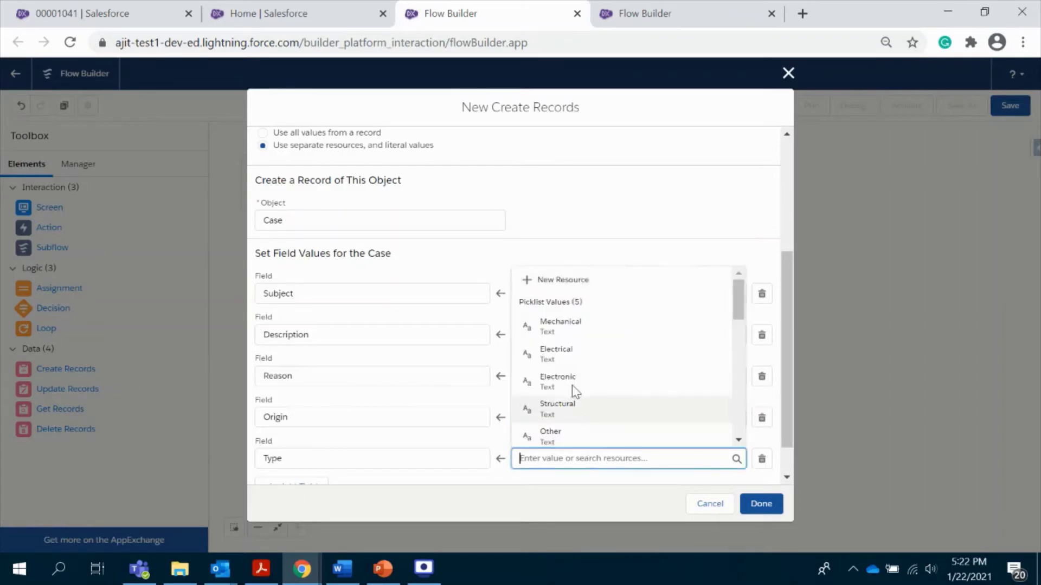
scroll(654, 409, down, 2)
scroll(657, 411, down, 3)
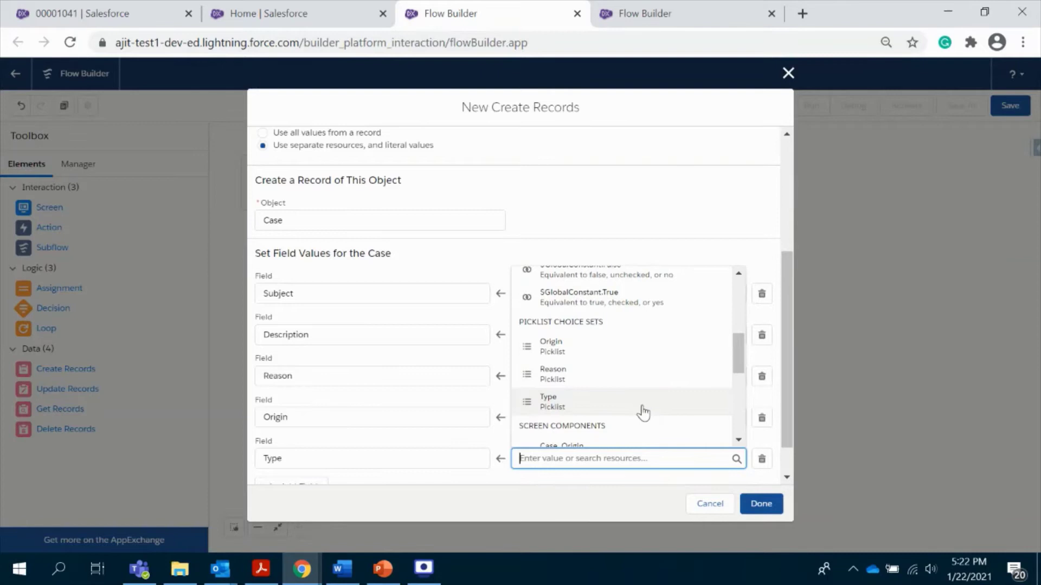
click(609, 411)
click(599, 481)
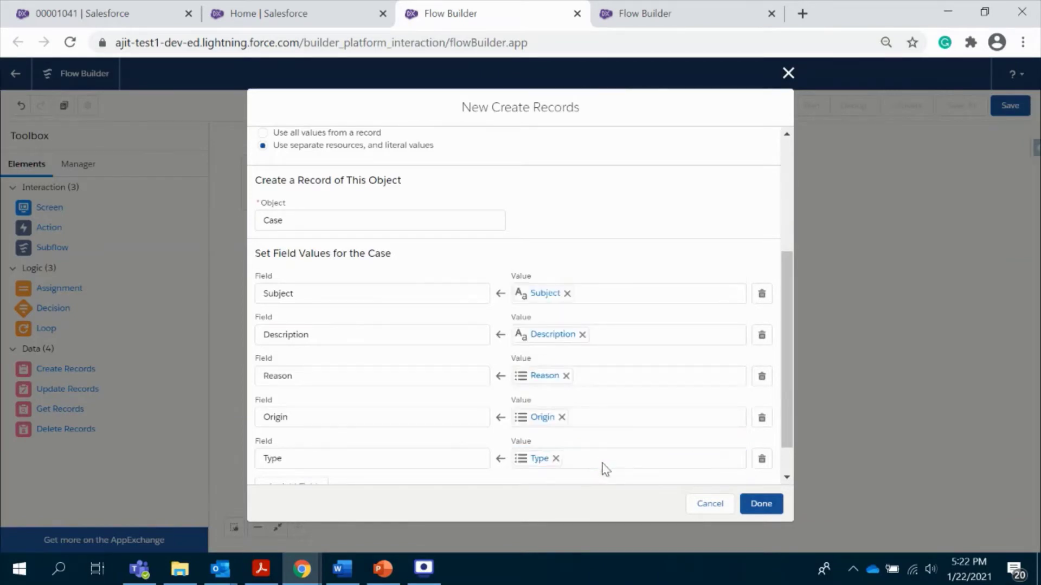
scroll(603, 466, down, 1)
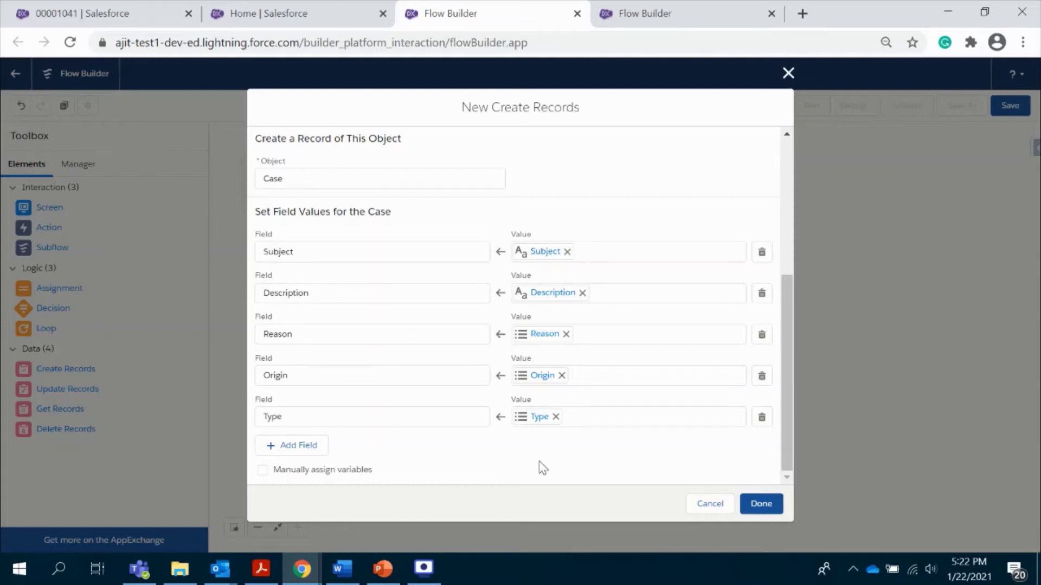
Turn on manual variable assignment and open the Store Case ID choices to add a new resource.
click(304, 473)
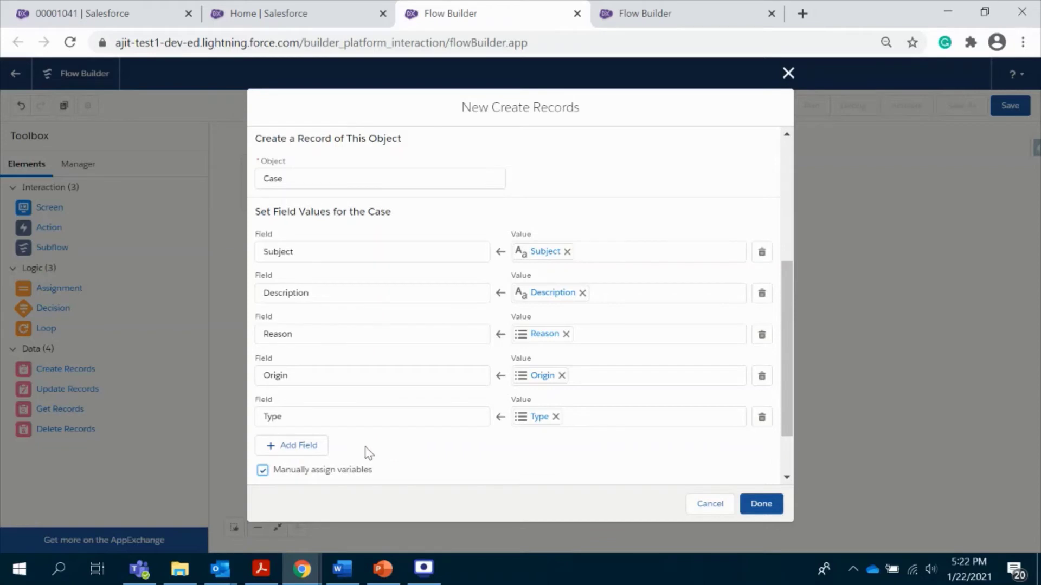
scroll(372, 454, down, 2)
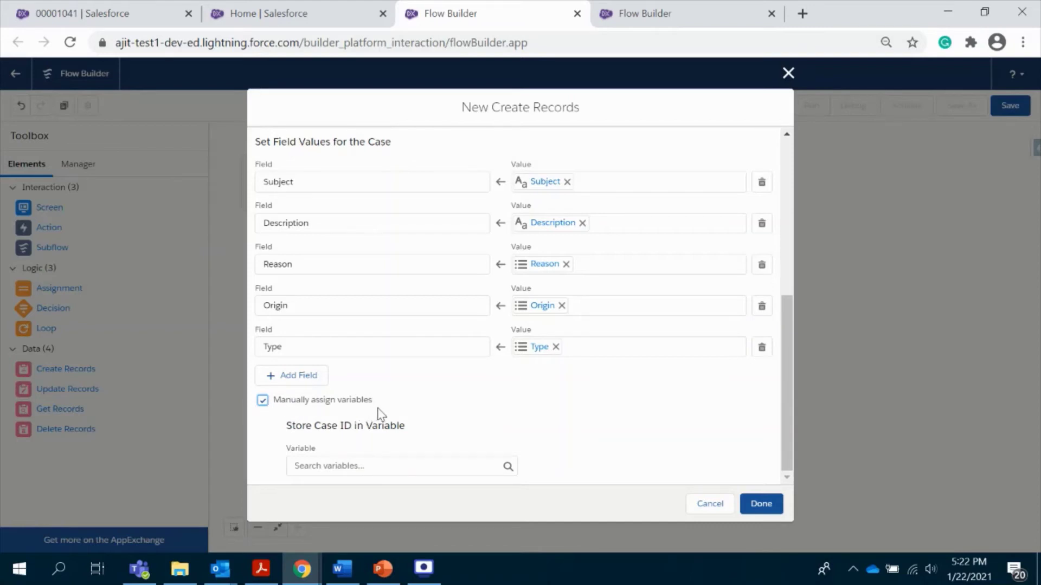
click(356, 466)
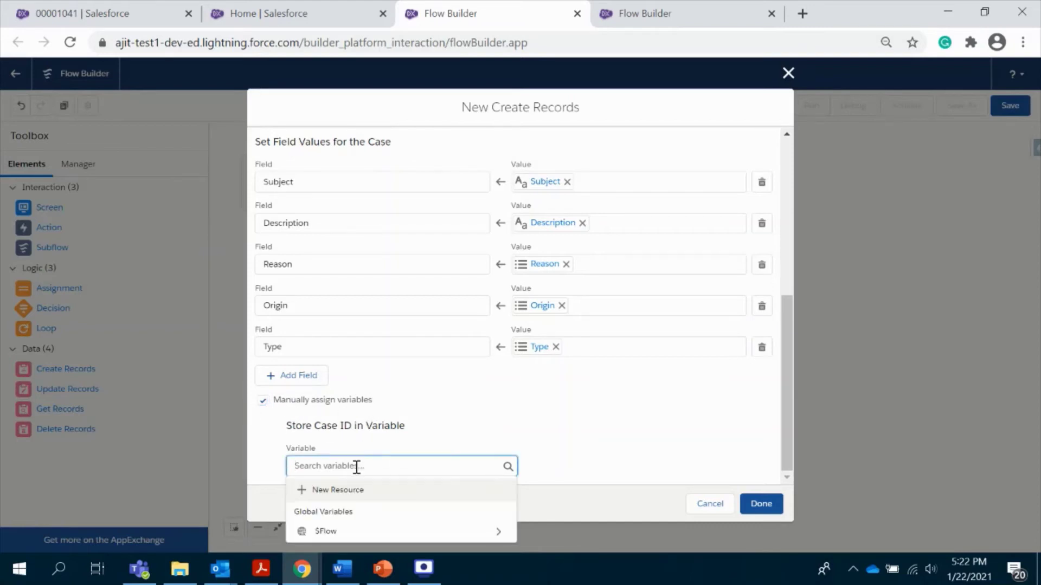
Create Text variable NewRecId, available for input and output, to store the new Case ID.
click(341, 490)
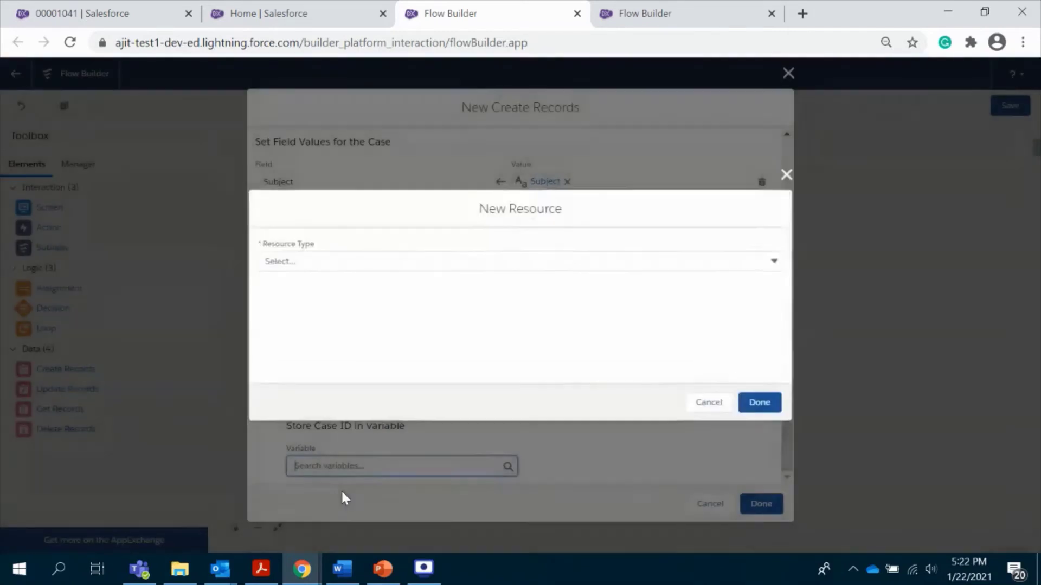
click(325, 260)
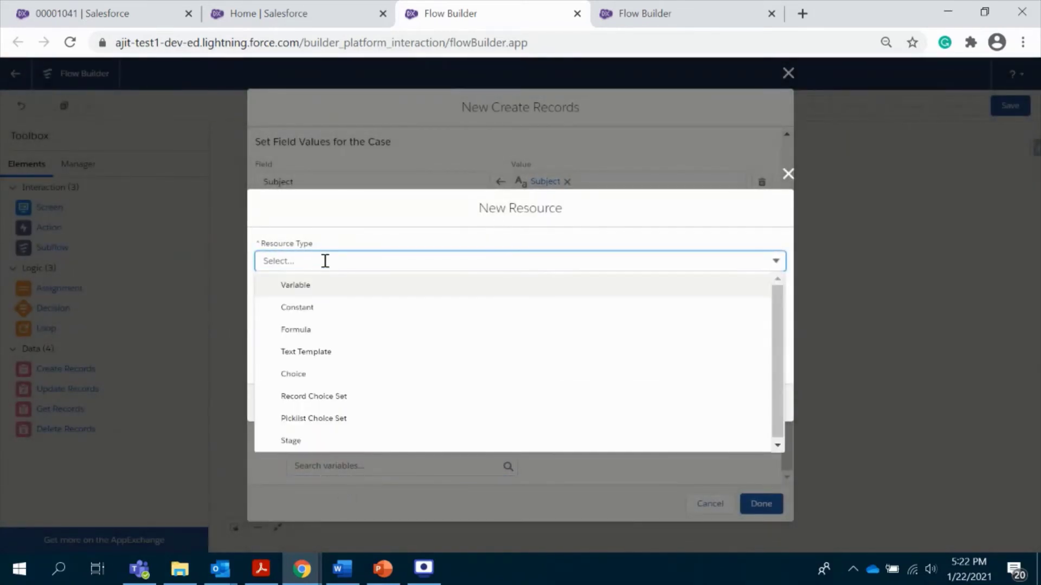
click(297, 290)
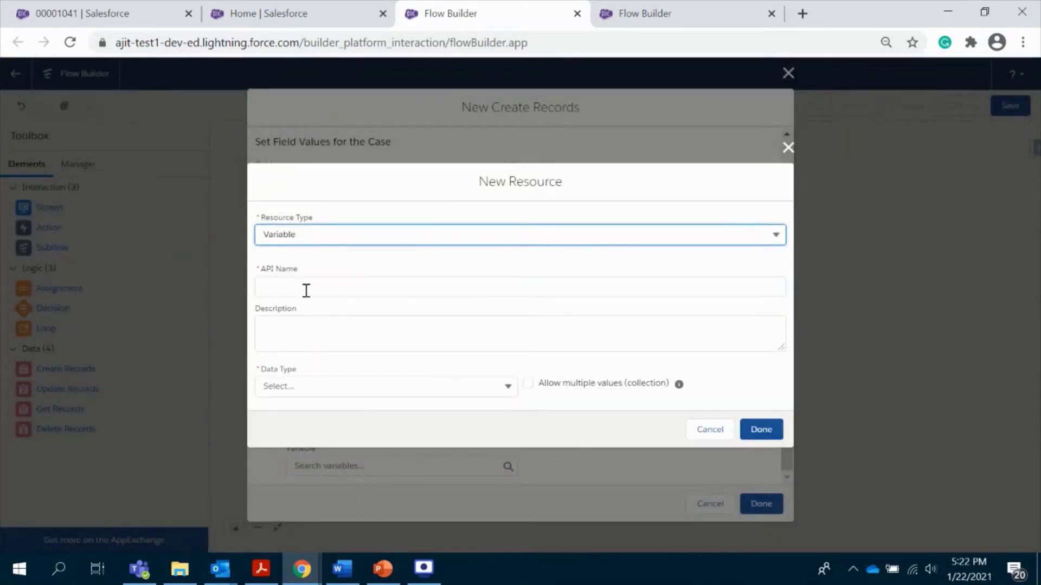
click(307, 290)
text(N)
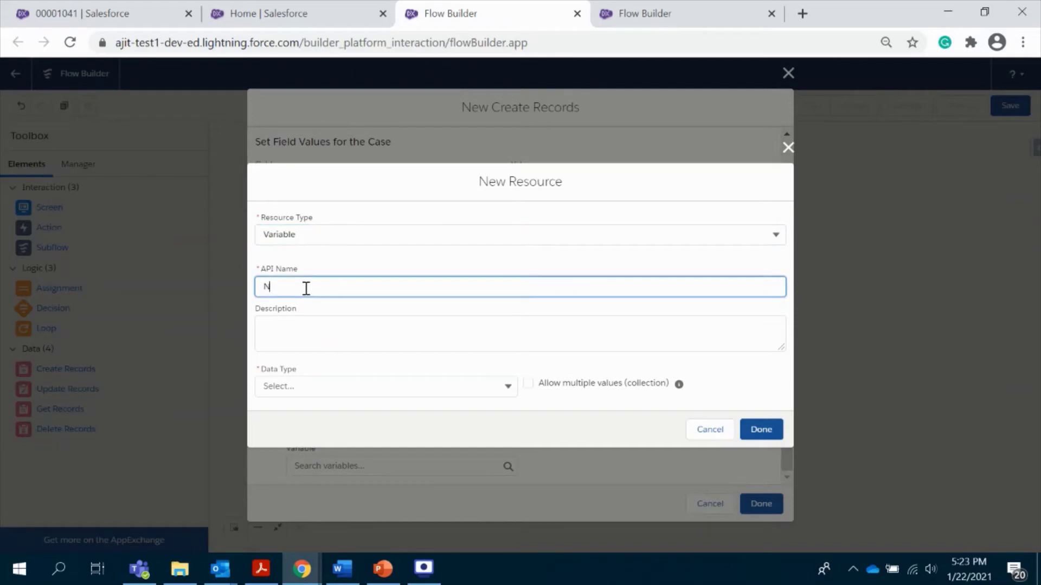
text(ewRecId)
click(548, 409)
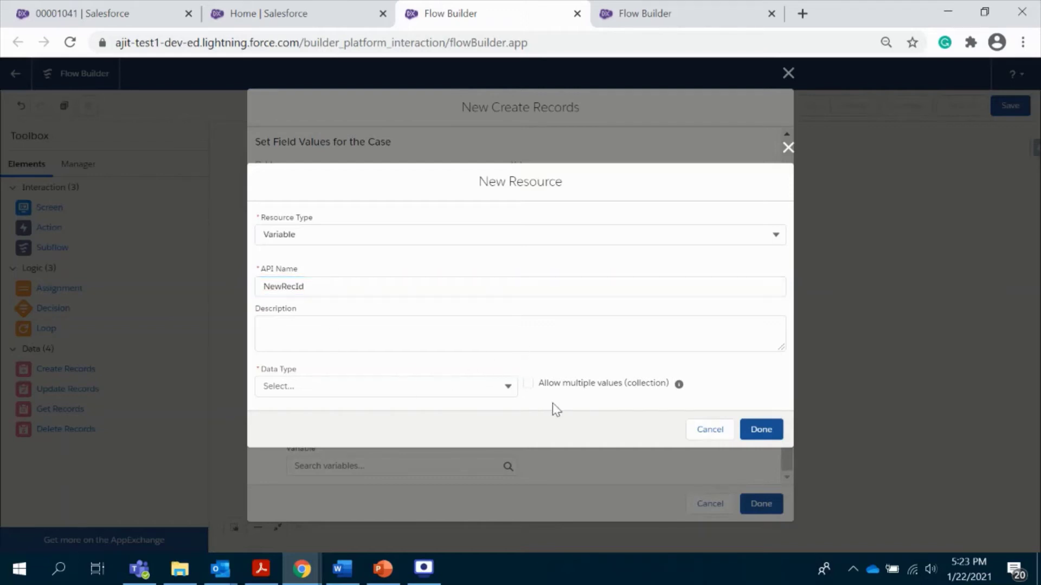
click(418, 388)
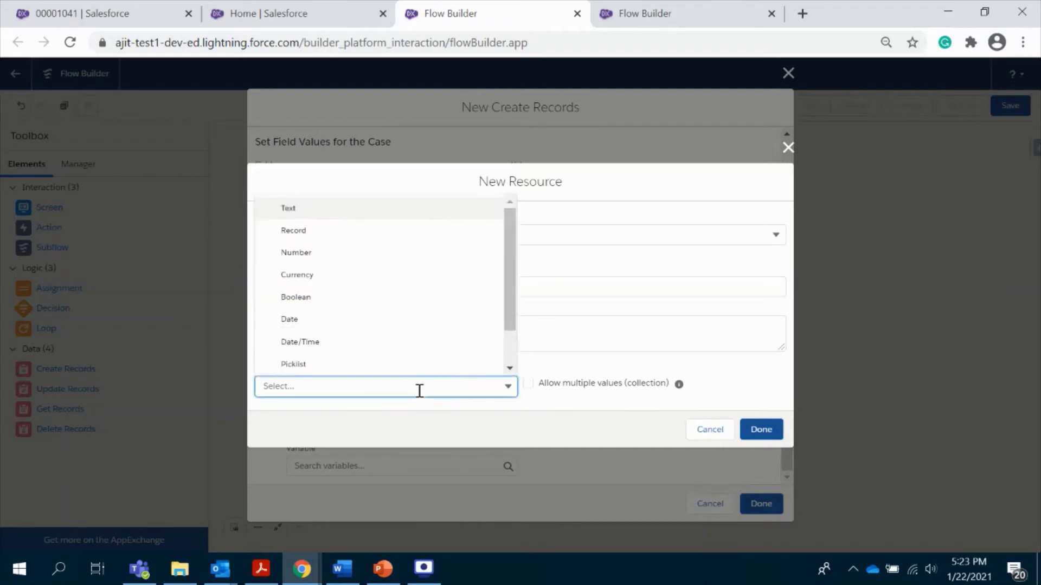
click(348, 215)
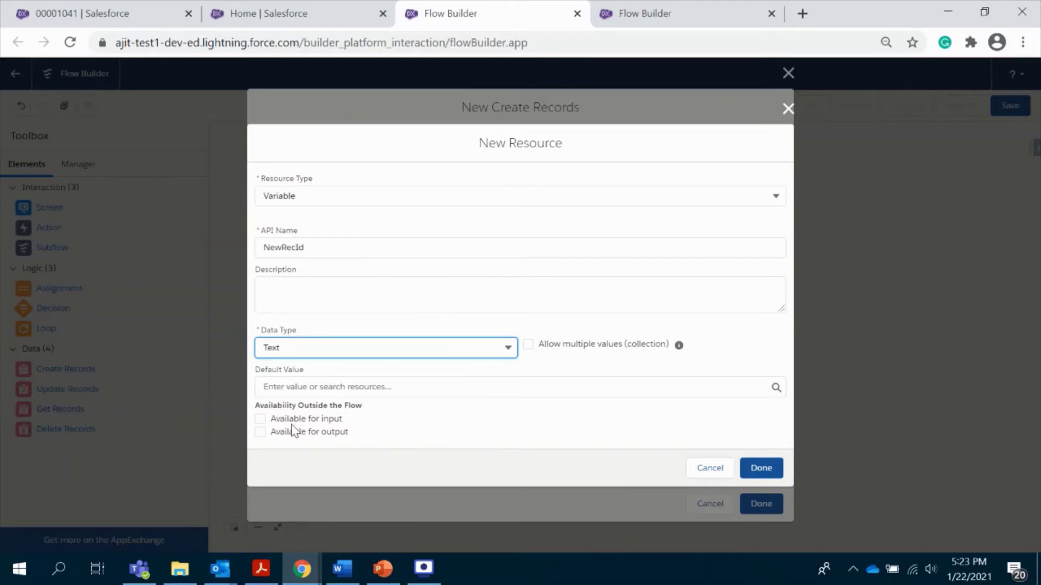
click(261, 420)
click(261, 433)
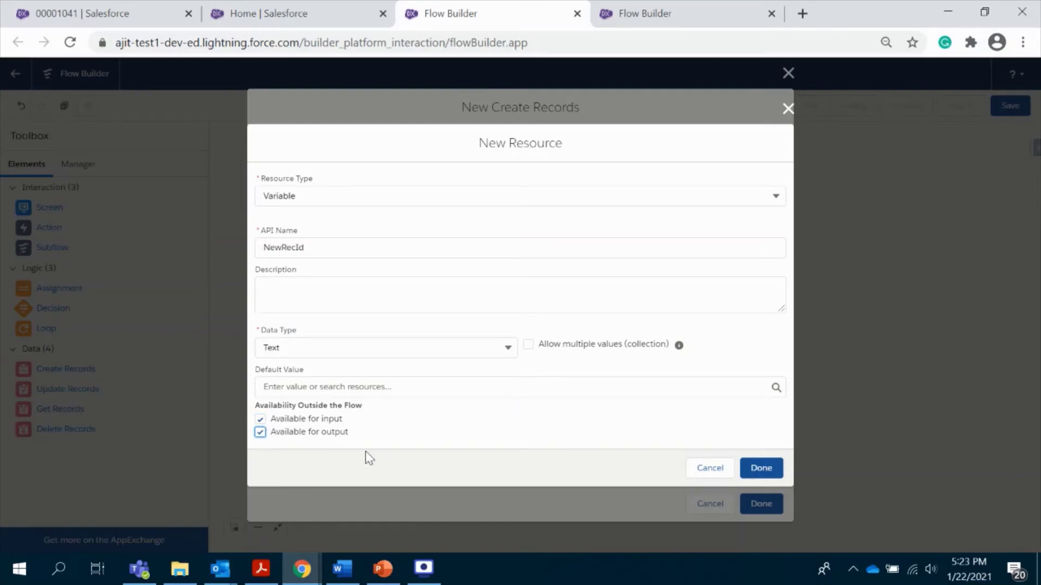
click(761, 469)
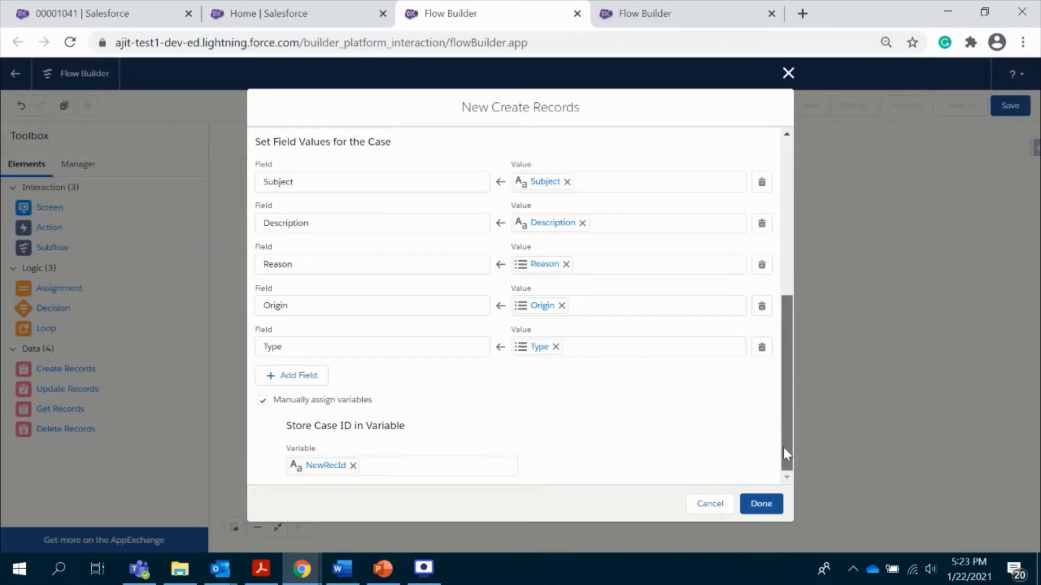
Connect the first screen to Case Creation and add a new Screen element after it.
click(761, 505)
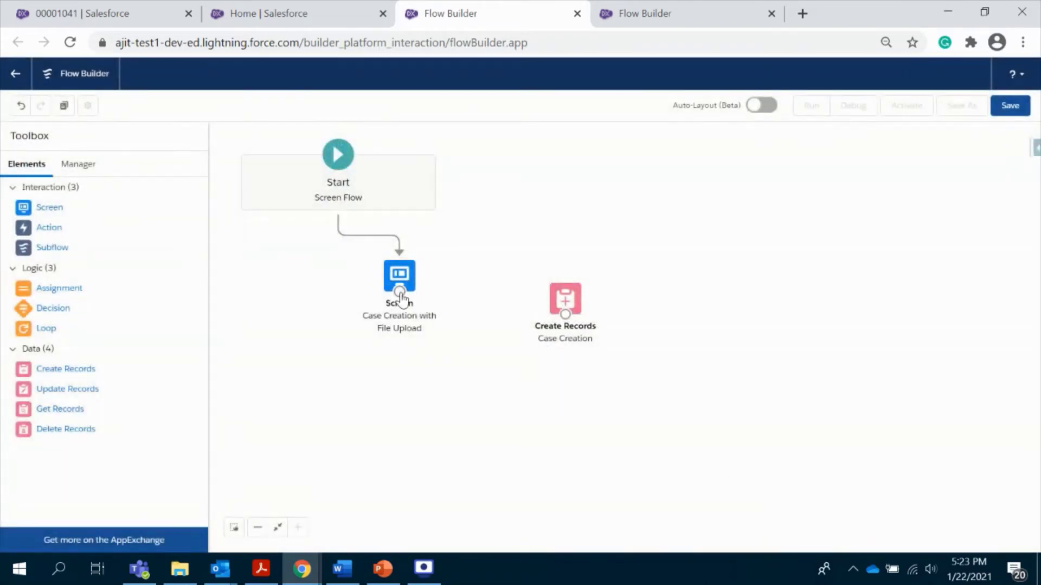
drag(399, 293, 564, 298)
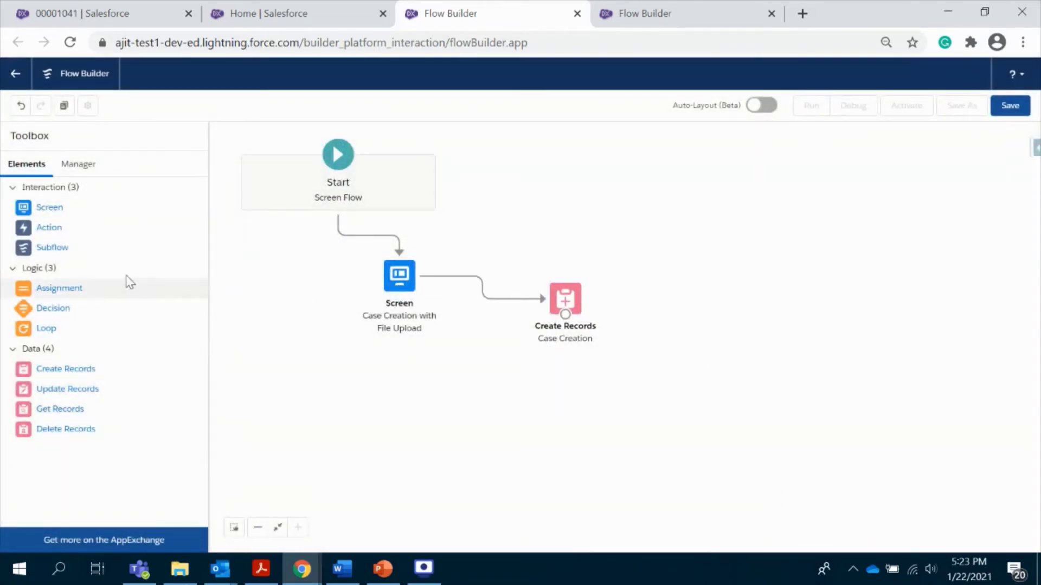
drag(47, 210, 696, 297)
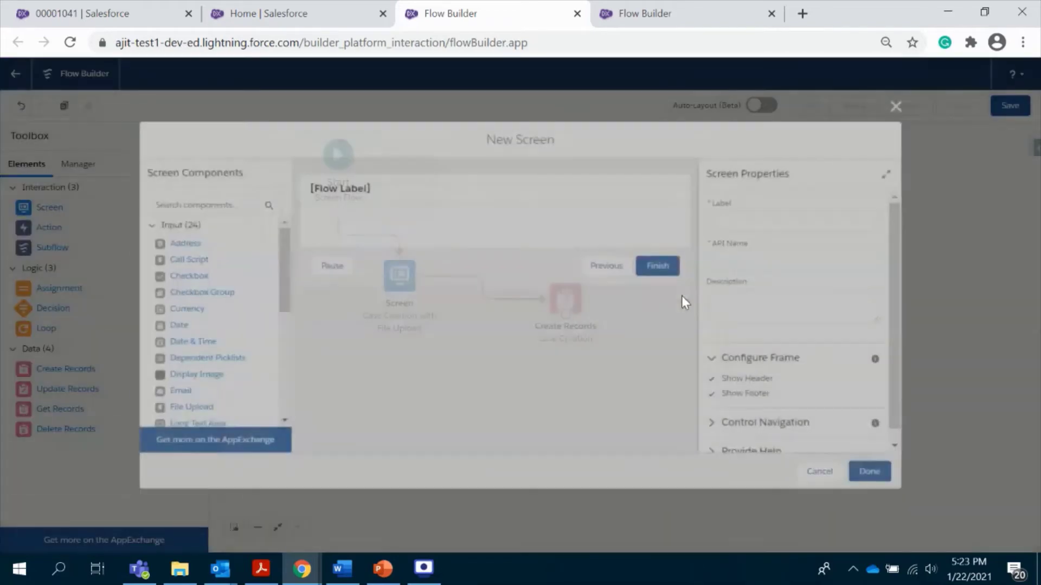
Label the new screen File Upload and turn off its Previous and Pause buttons.
click(740, 221)
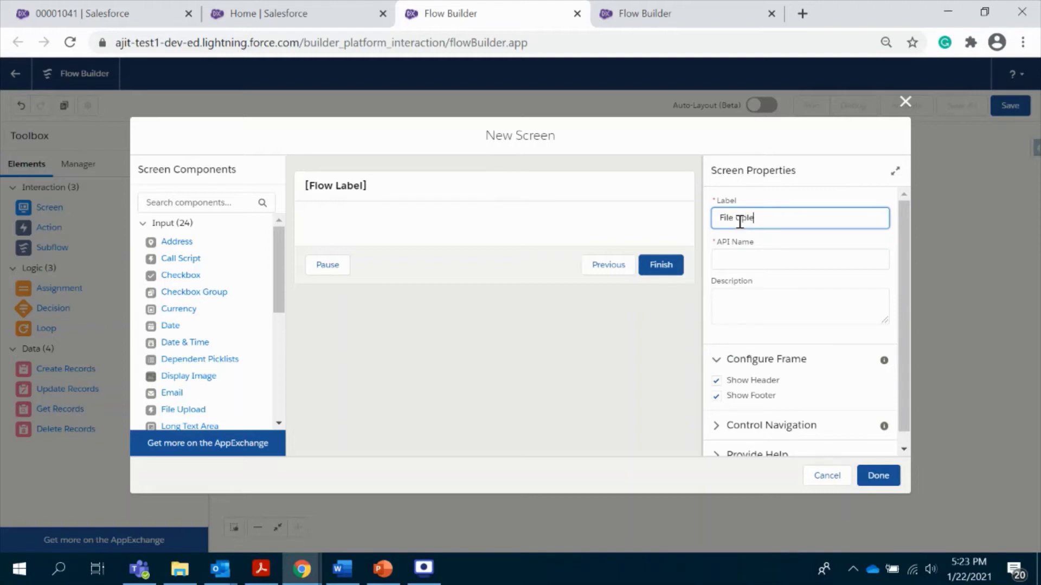
click(748, 310)
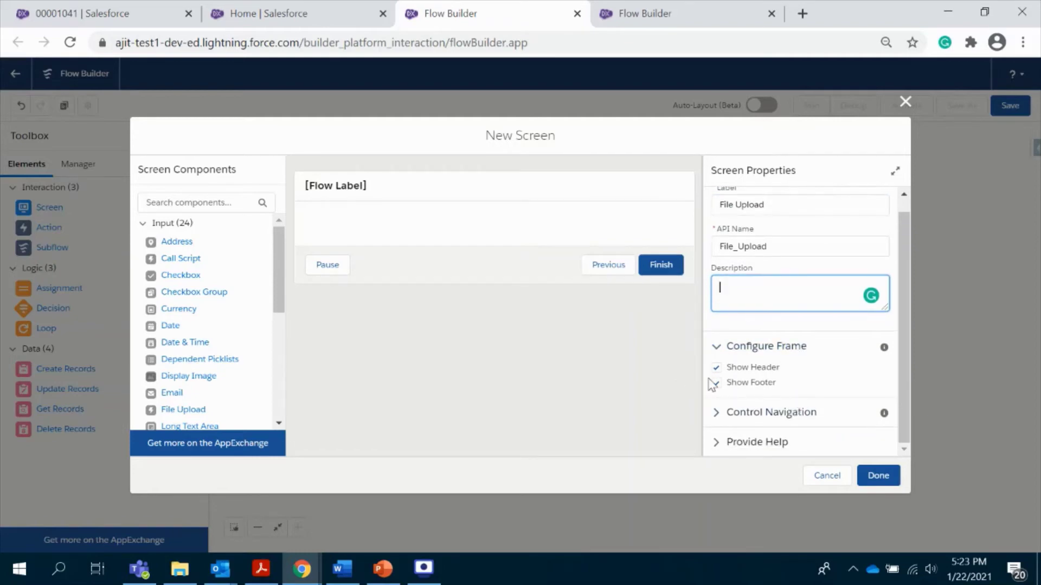
click(721, 420)
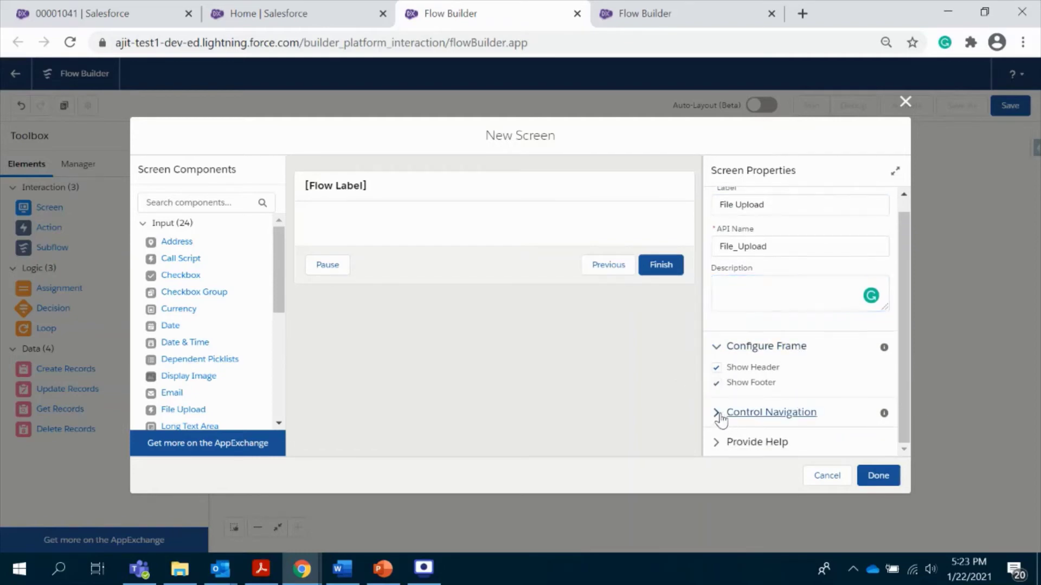
click(716, 368)
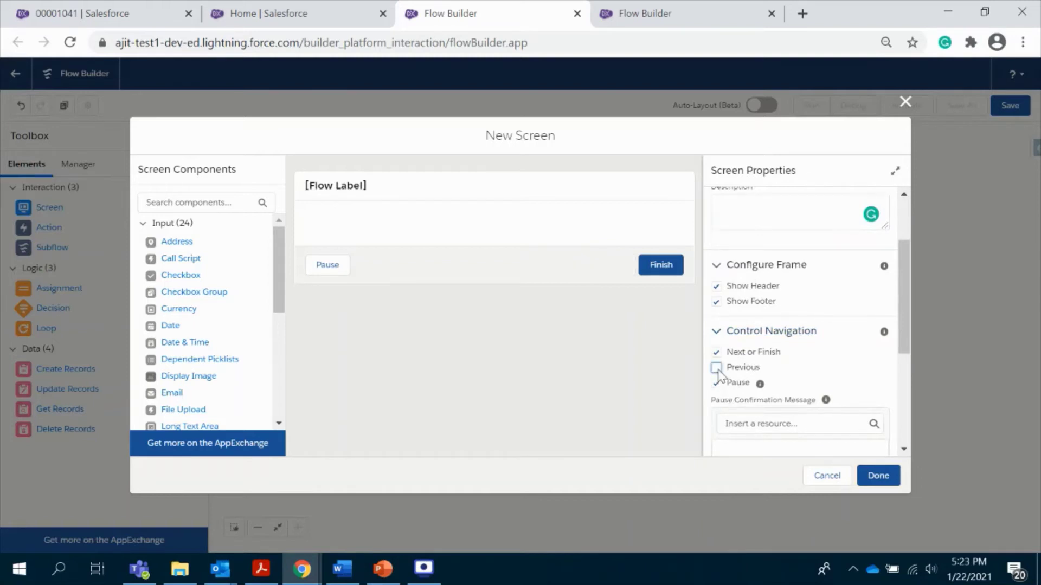
click(716, 384)
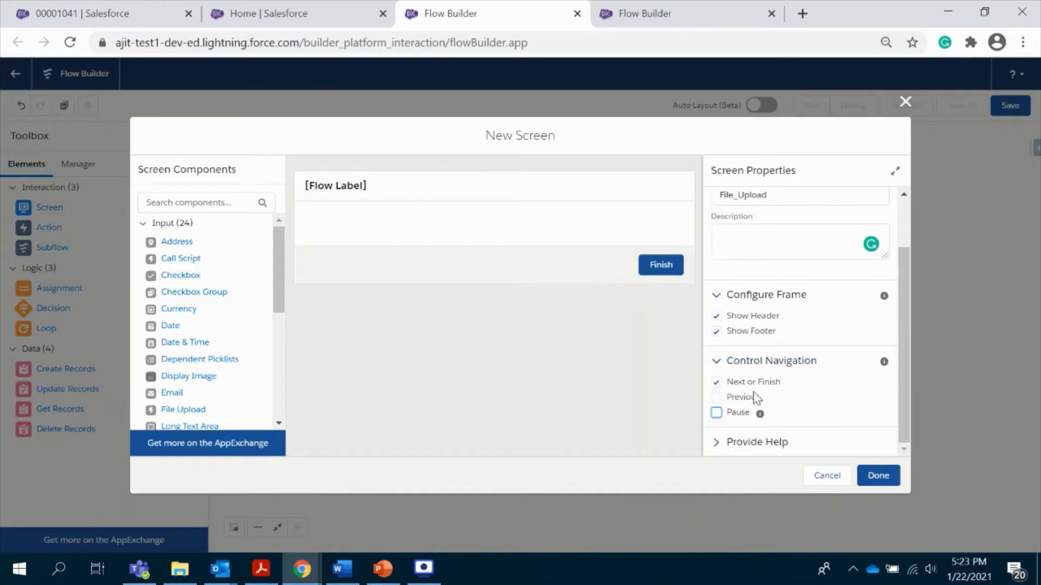
scroll(208, 379, down, 2)
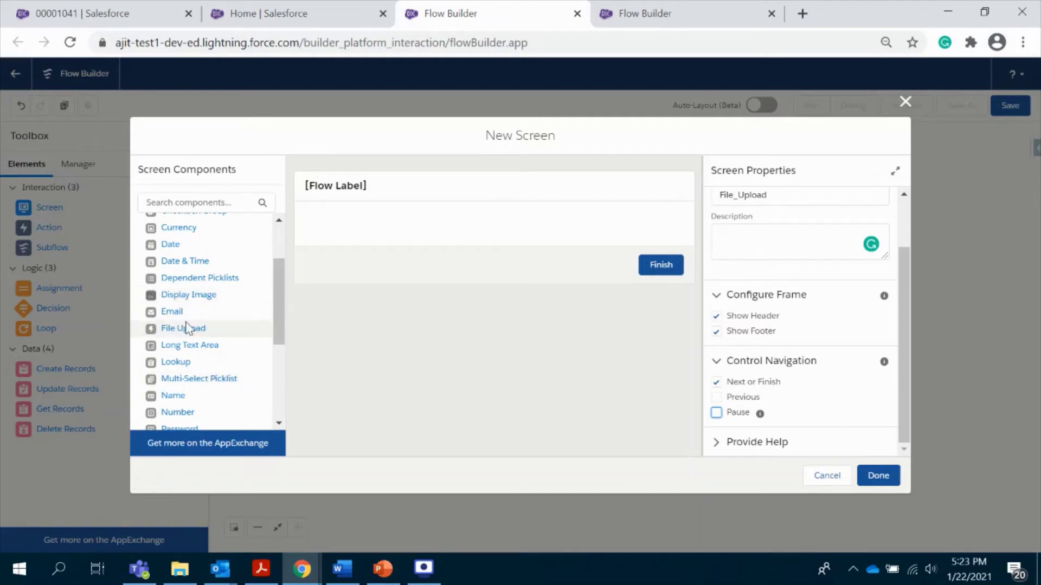
Add a File Upload component labelled 'Upload Related Files', leaving accepted formats empty.
drag(183, 331, 358, 238)
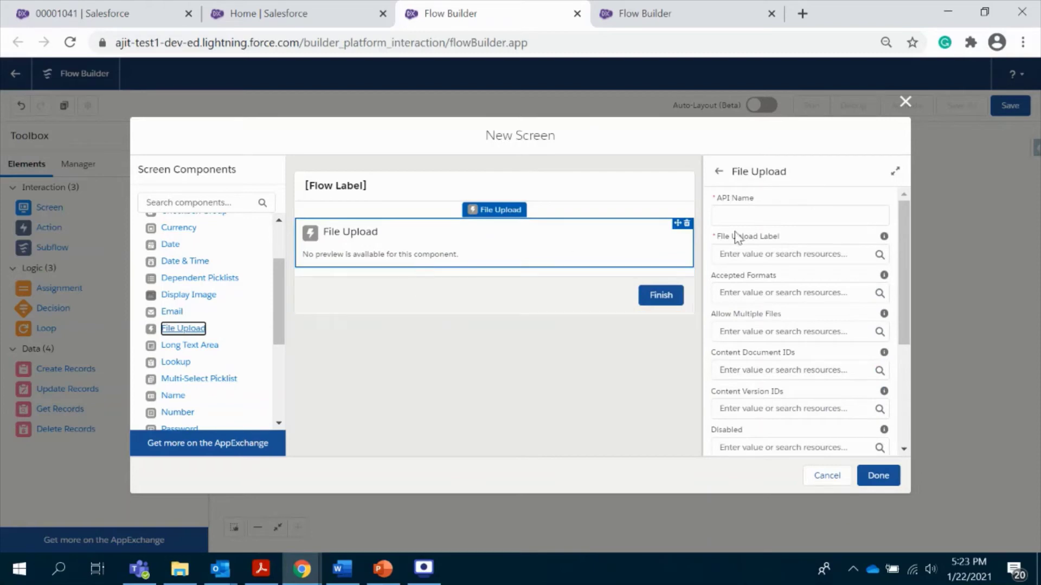
click(765, 212)
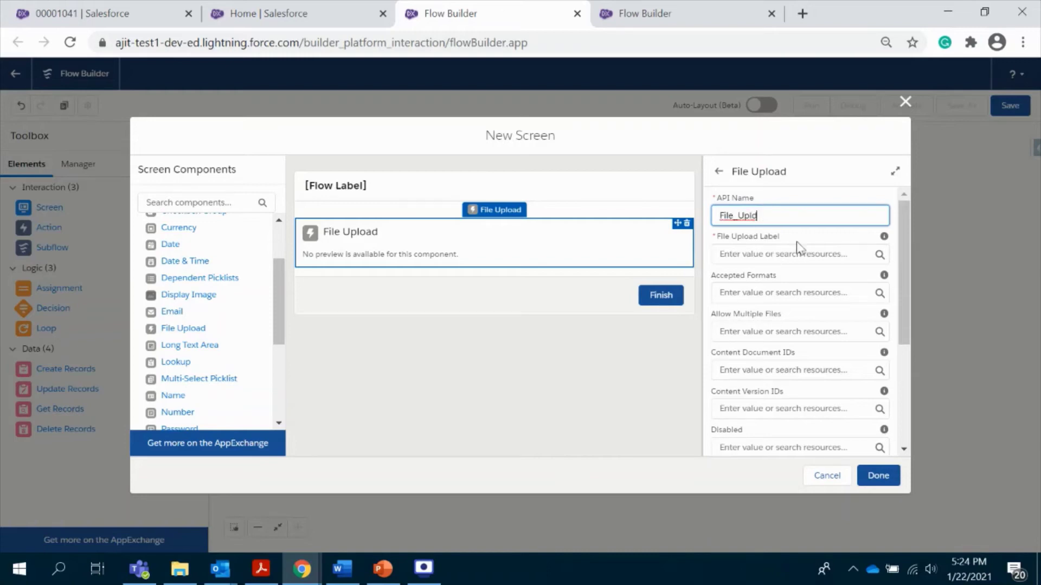
click(783, 256)
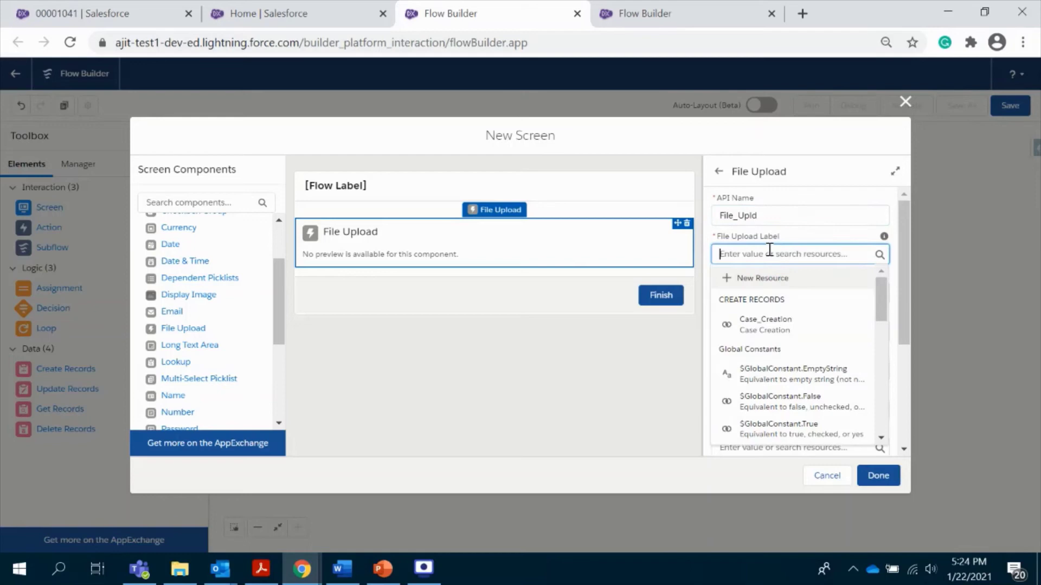
text(Upload Related Files)
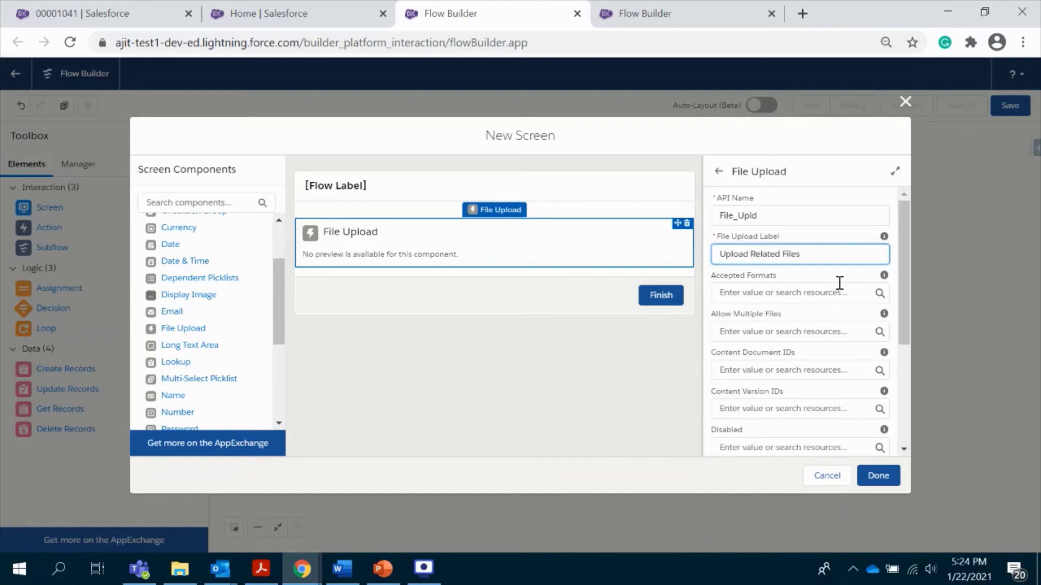
click(837, 290)
click(831, 278)
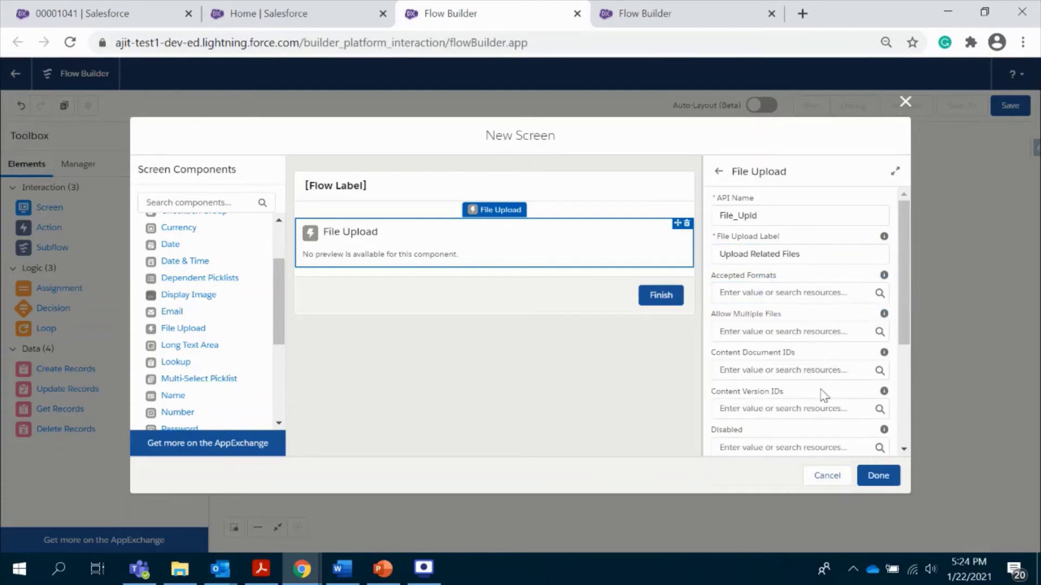
Set the upload component's Related Record ID to {!NewRecId}.
scroll(823, 389, down, 2)
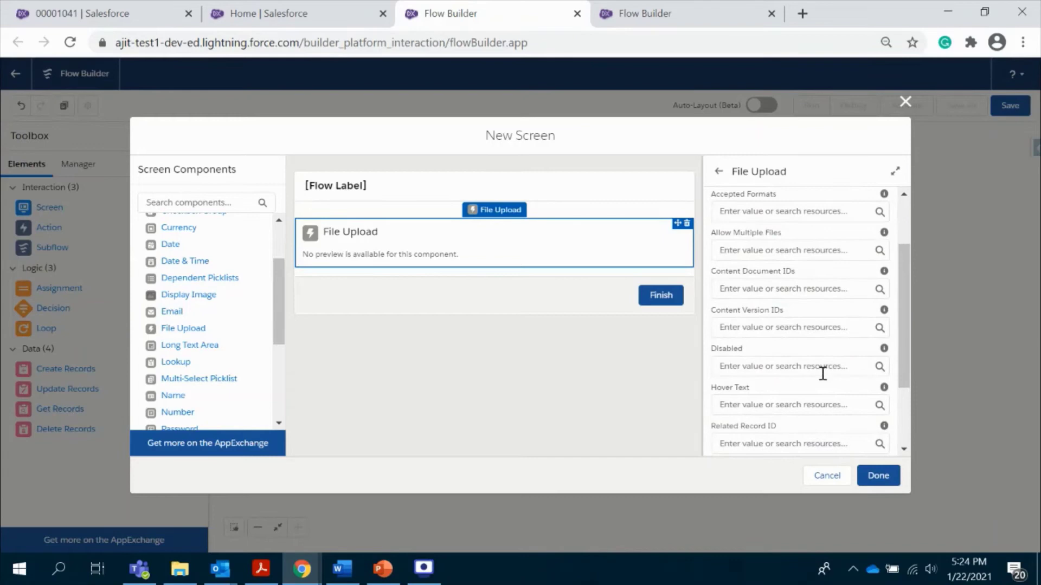
scroll(822, 374, down, 2)
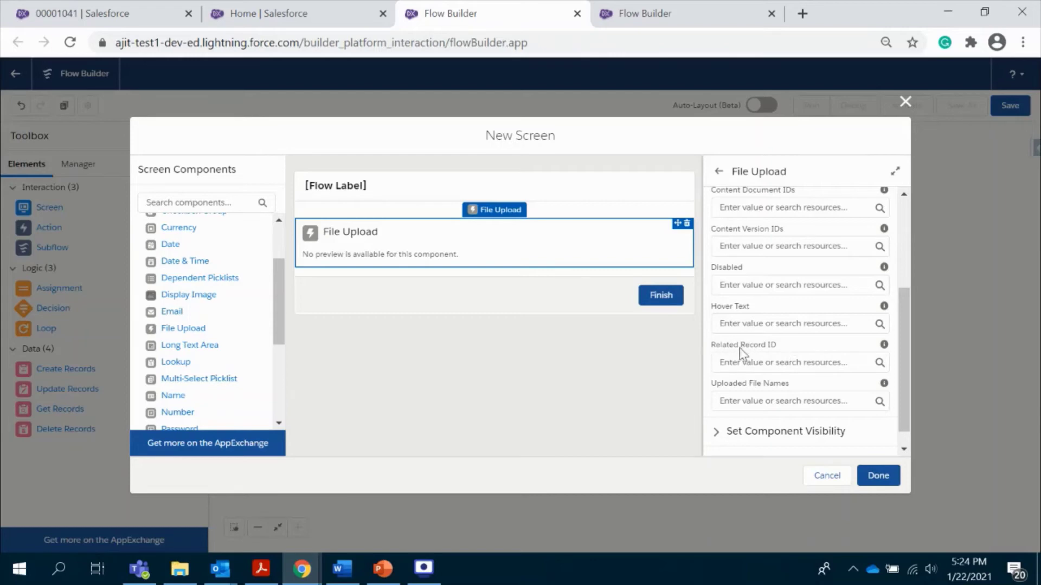
click(753, 363)
scroll(808, 297, down, 3)
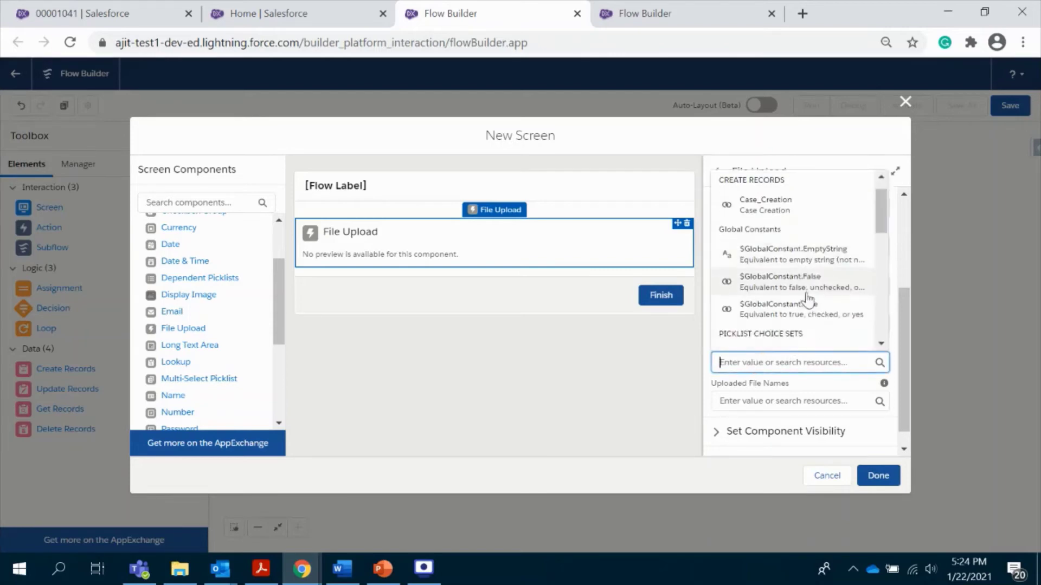
scroll(806, 297, down, 3)
scroll(806, 311, down, 3)
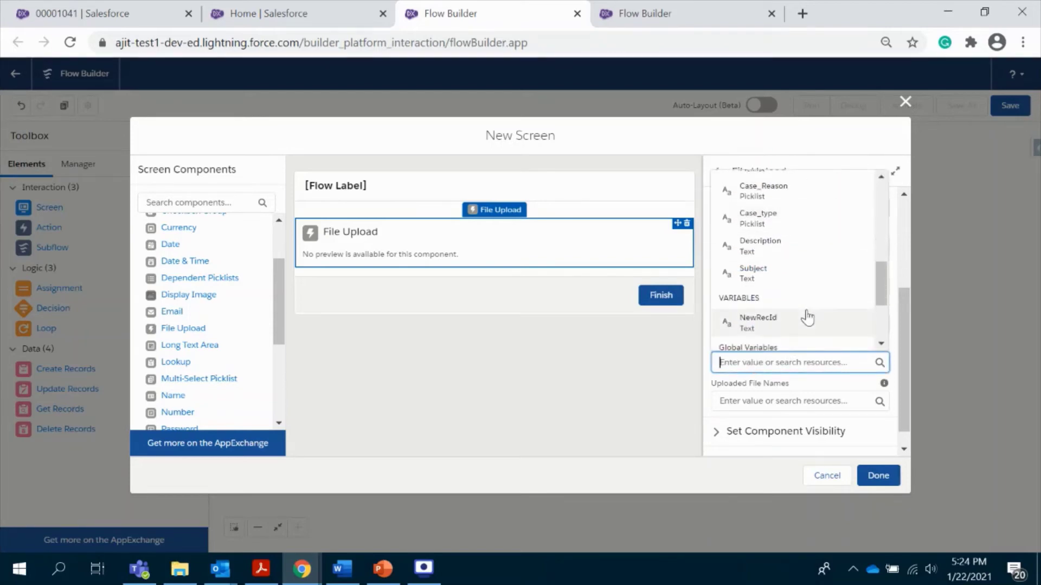
click(761, 324)
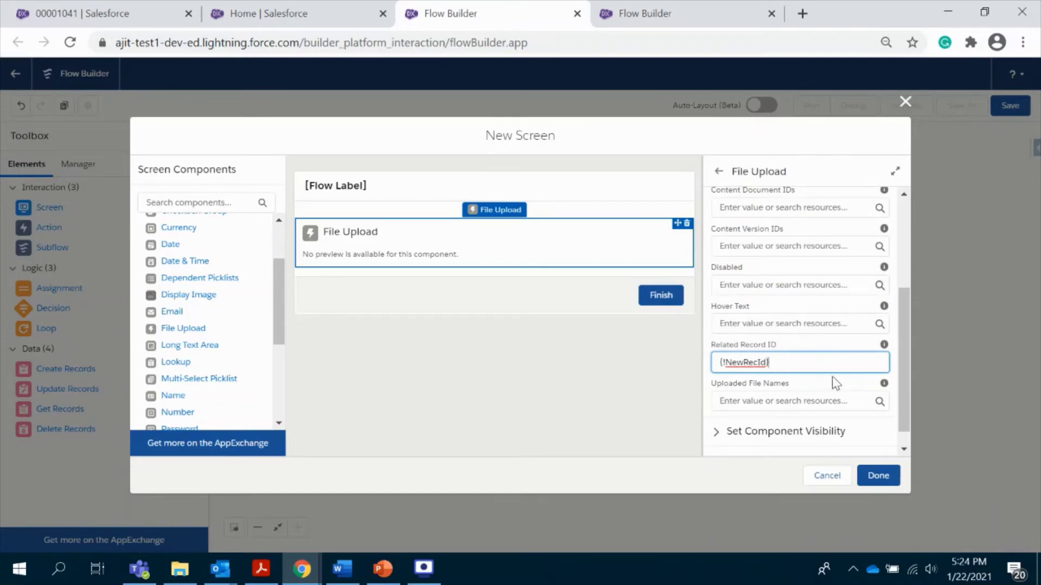
scroll(832, 376, down, 1)
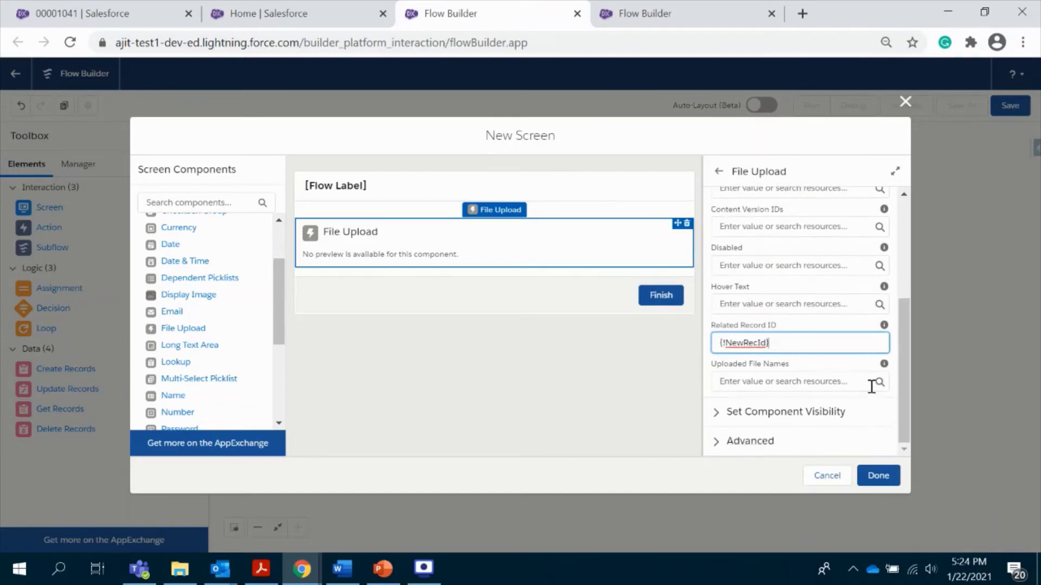
Link Case Creation to File Upload, save as 'Case Creation with File Upload', and activate.
click(878, 477)
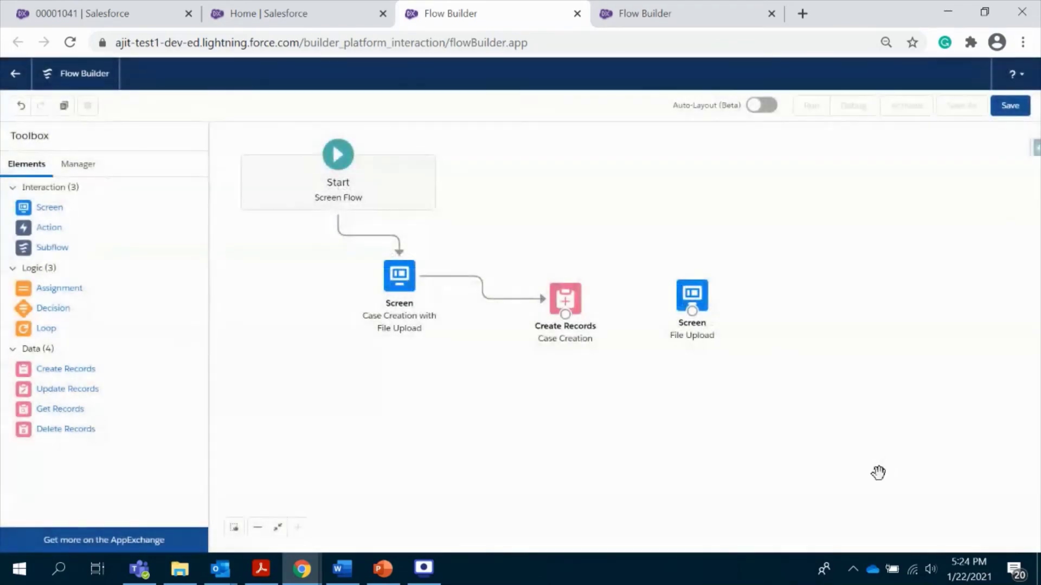
drag(566, 314, 689, 309)
click(1010, 106)
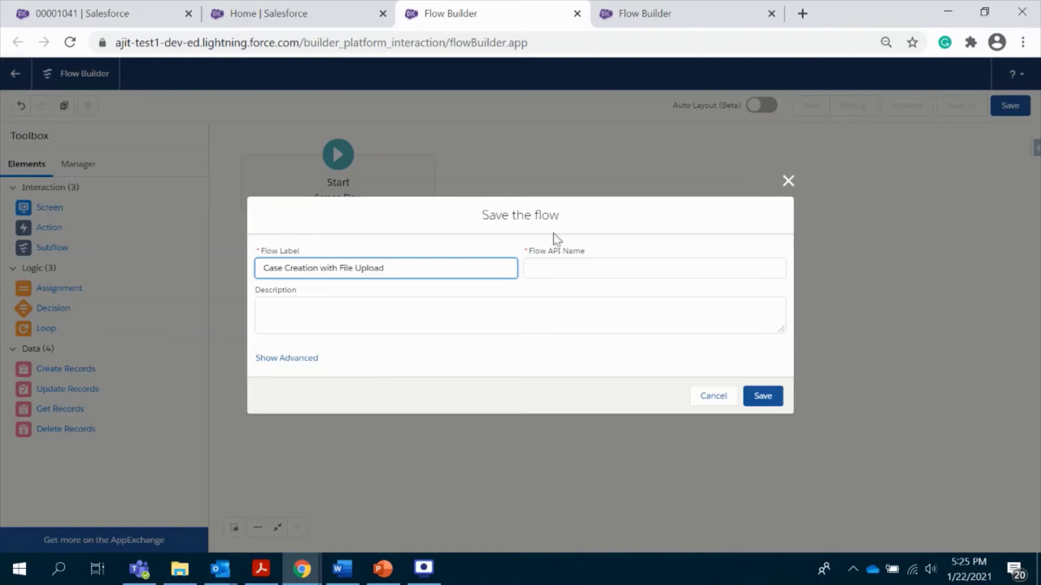
click(487, 319)
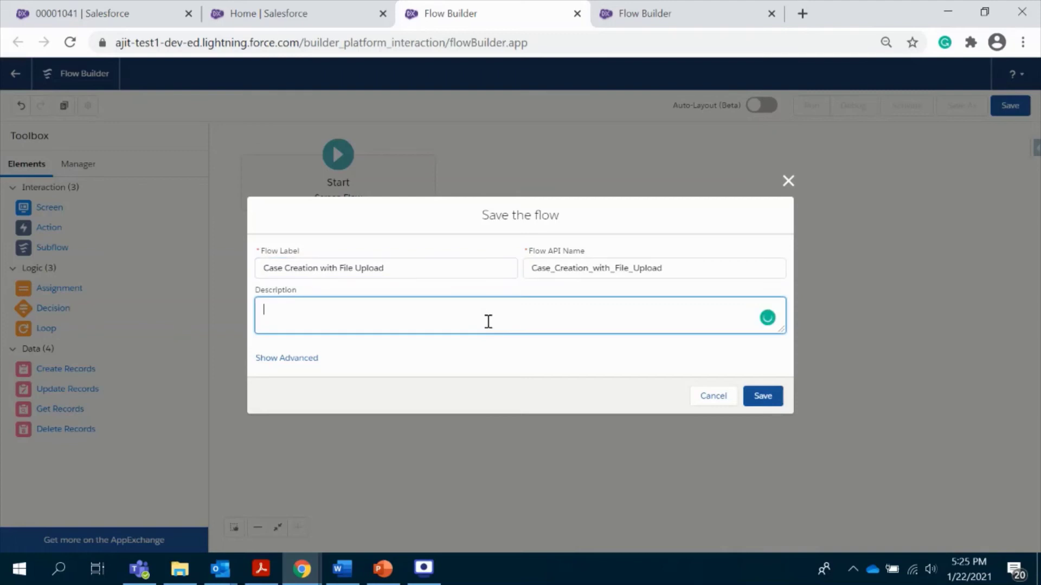
click(760, 398)
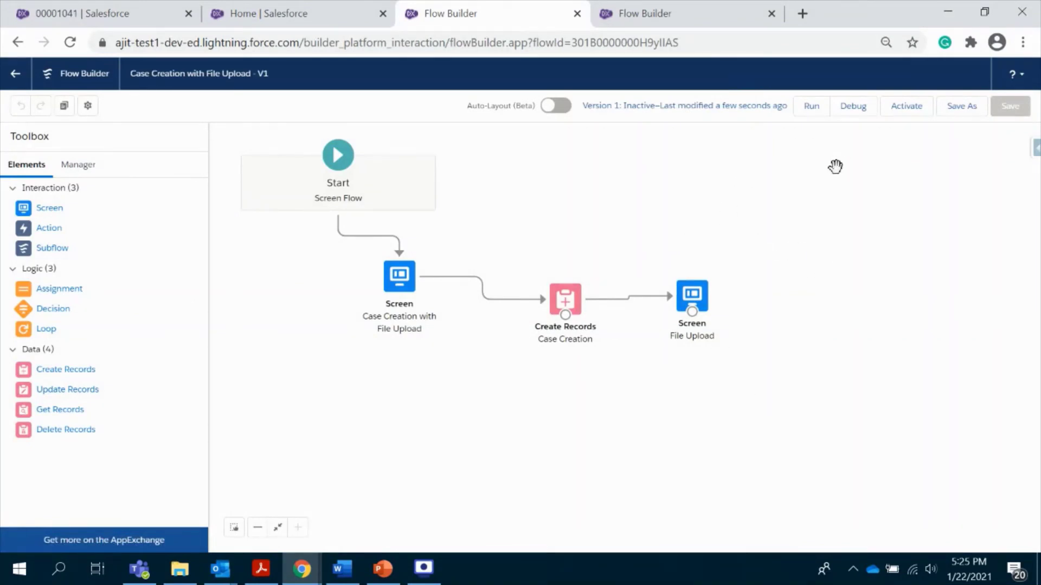
click(900, 111)
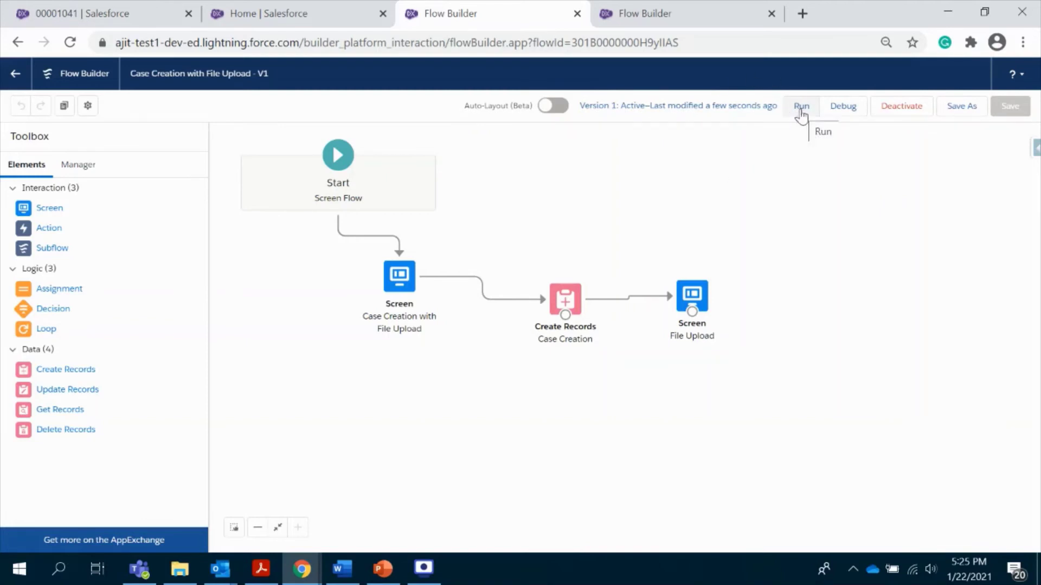
Run the flow and enter Test Demo as subject, copying it into the description.
click(801, 108)
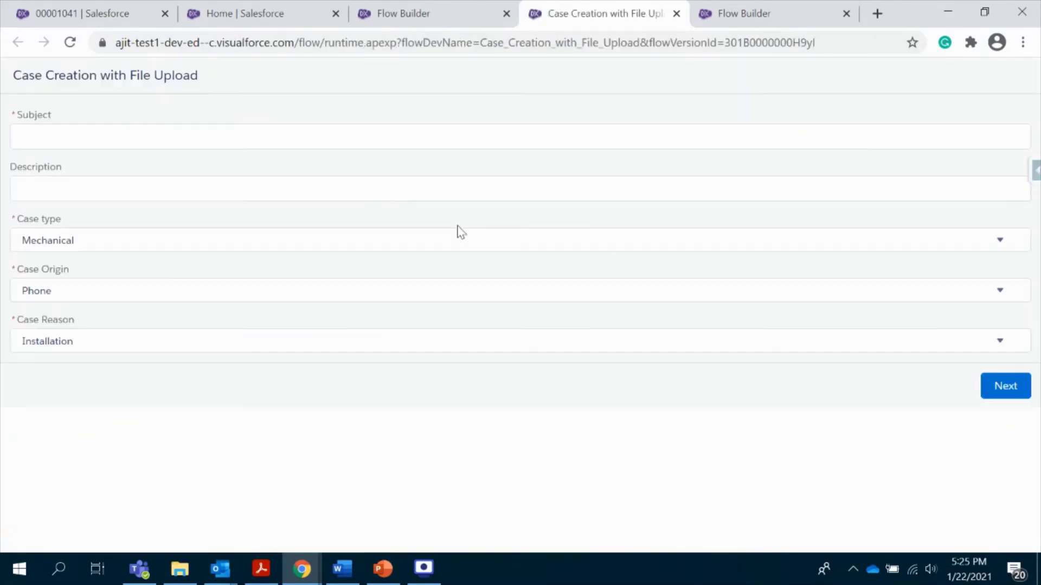
click(389, 137)
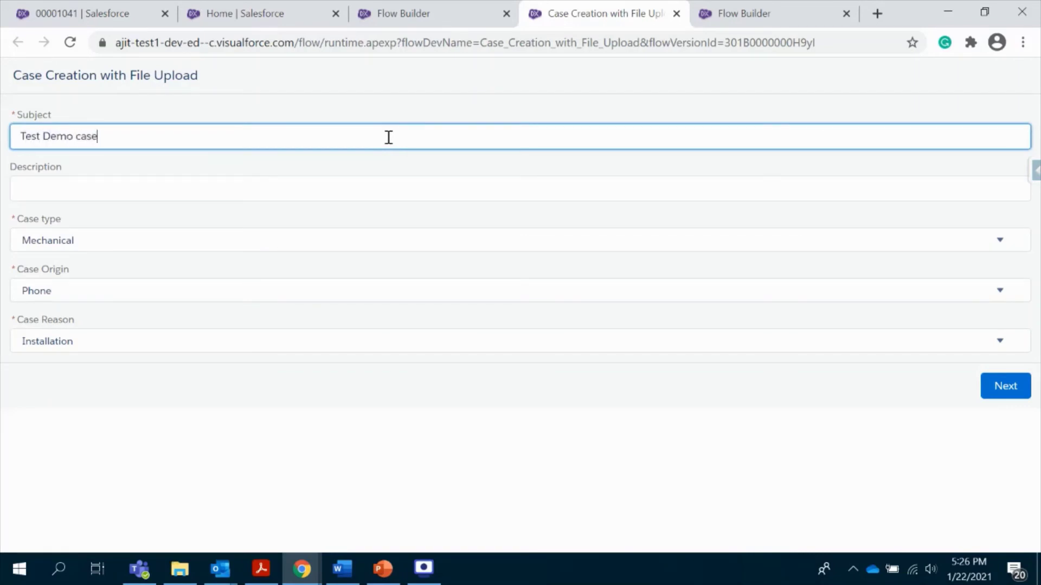
click(362, 181)
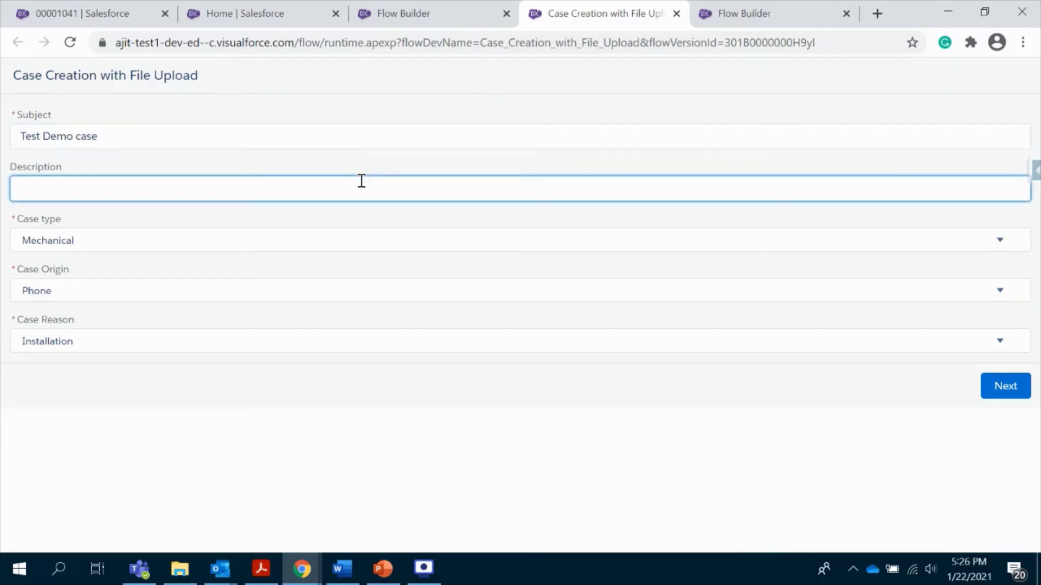
drag(151, 132, 5, 137)
key(ctrl+c)
click(104, 186)
key(ctrl+v)
Choose type Electrical, origin Email and reason Performance, then submit the case.
click(121, 244)
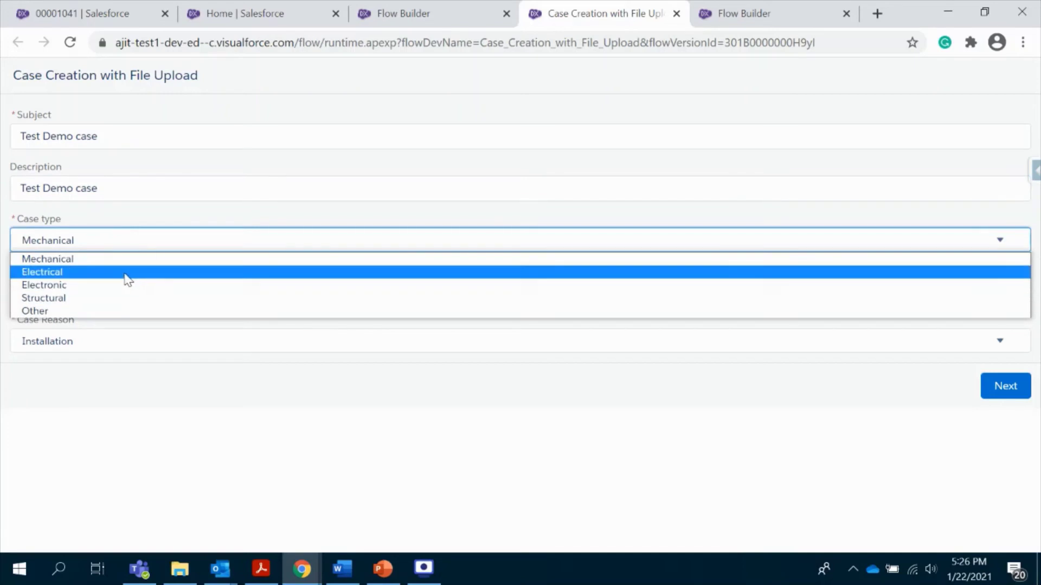
click(126, 273)
click(105, 290)
click(112, 324)
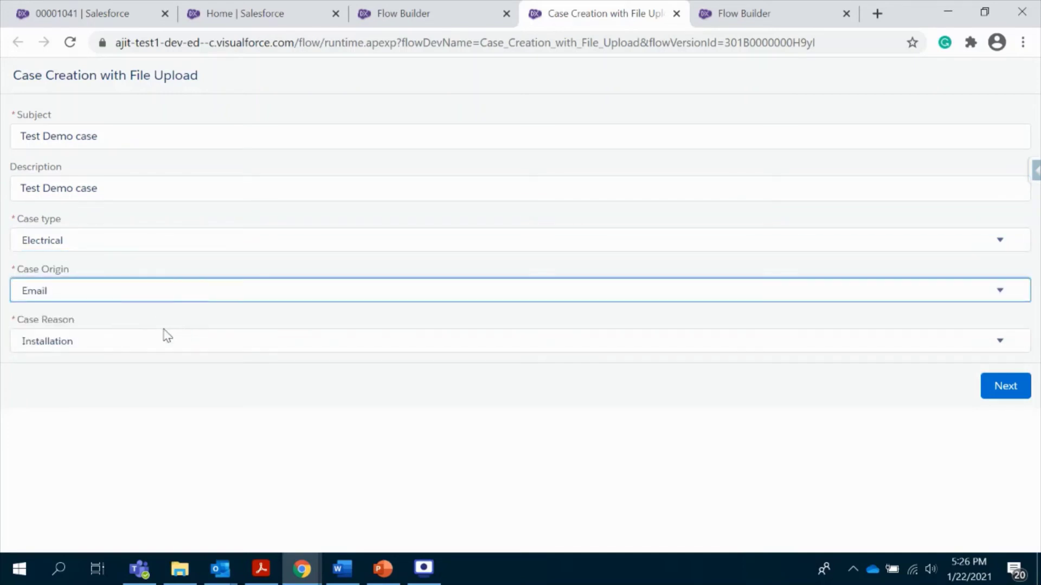
click(152, 343)
click(168, 386)
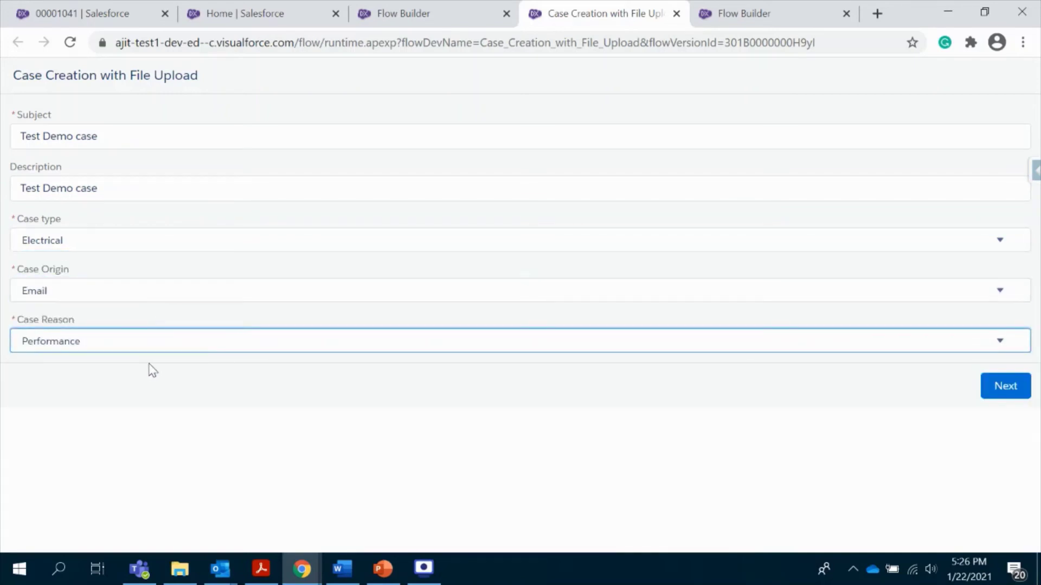
click(1004, 388)
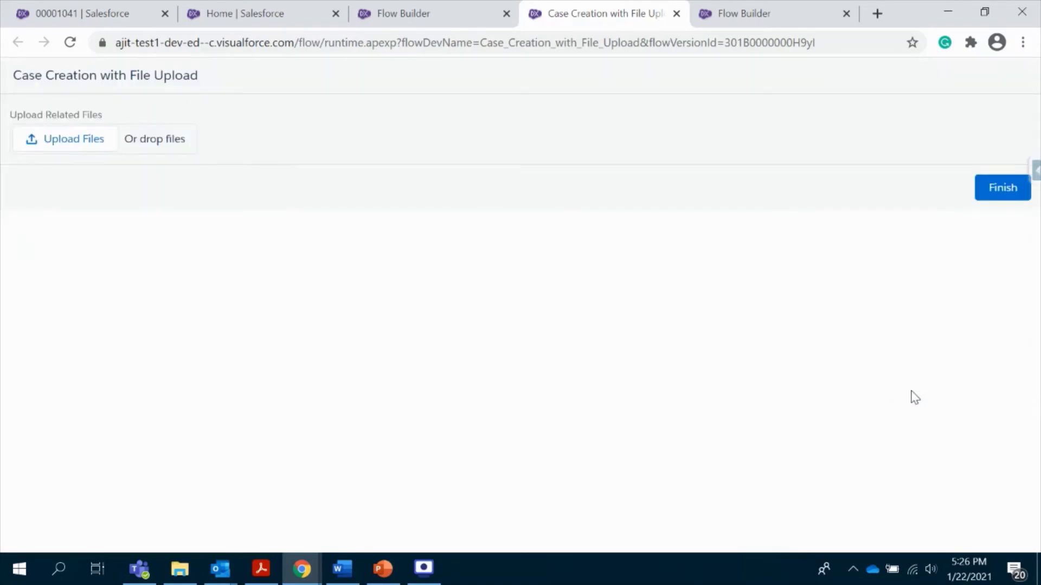
Upload the NDA PDF to the new case and finish the flow.
click(68, 143)
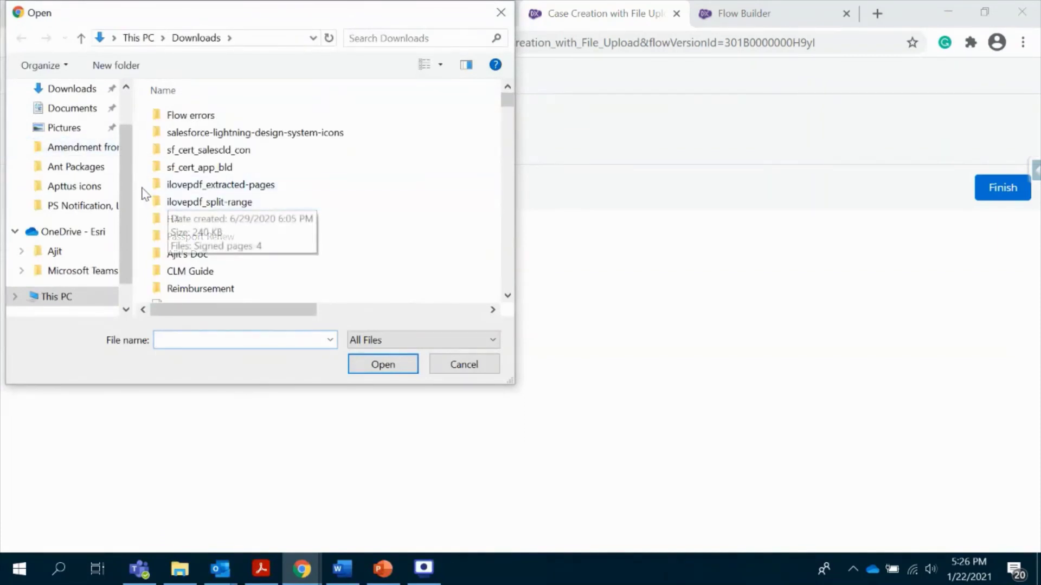
scroll(241, 259, down, 1)
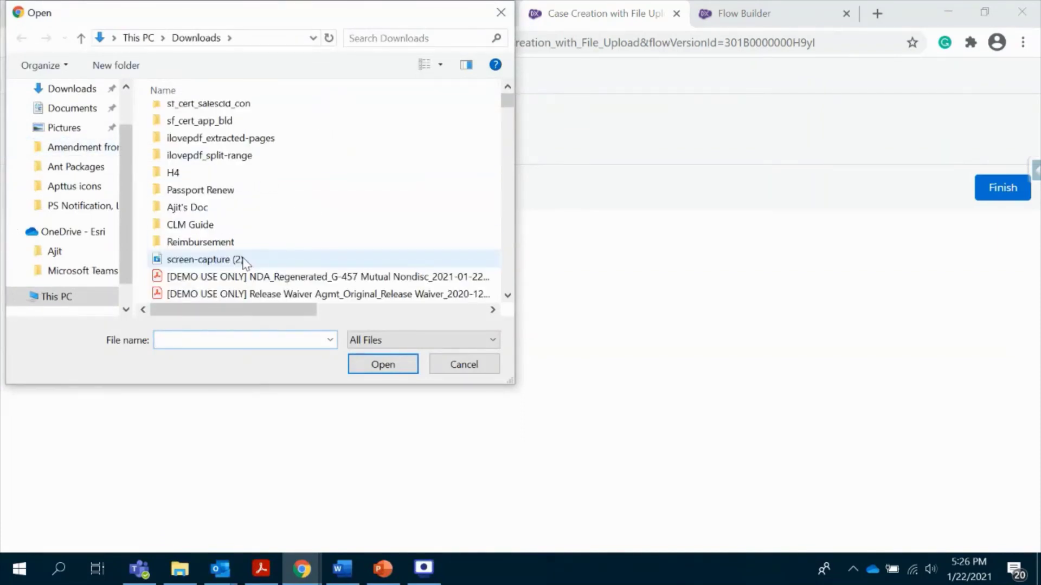
click(221, 278)
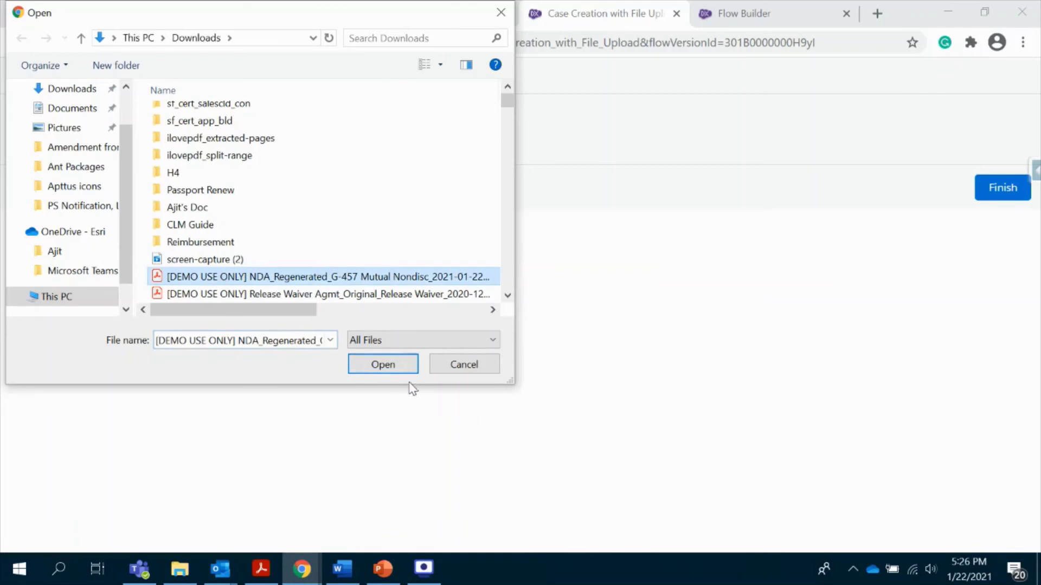
click(395, 364)
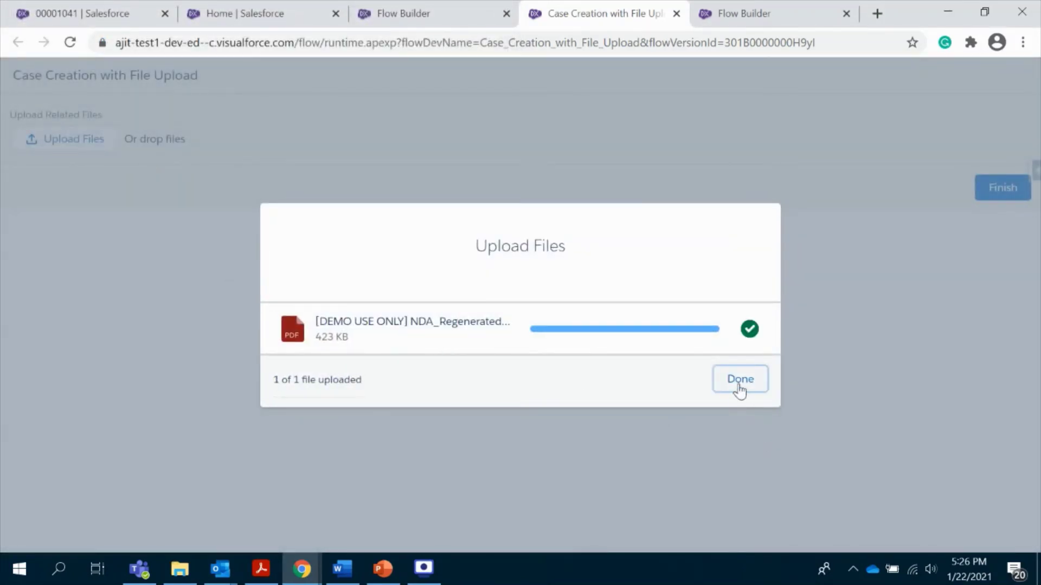
click(738, 386)
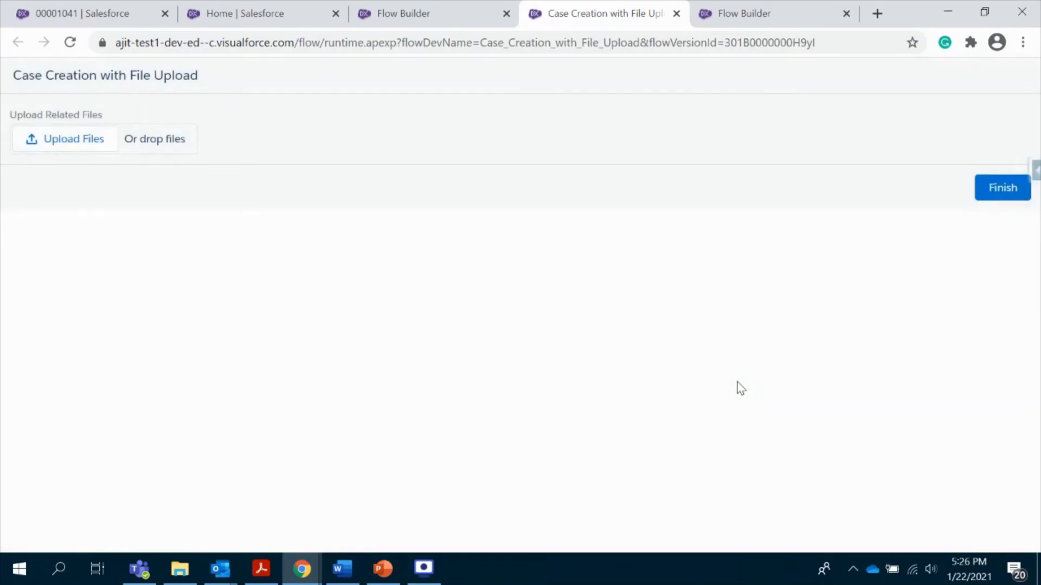
click(997, 190)
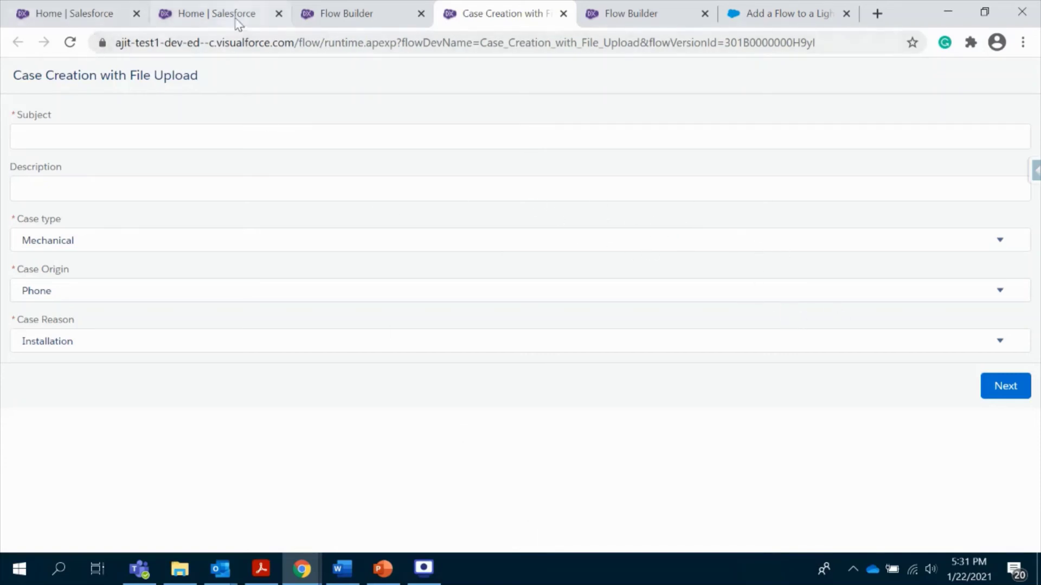
Open case 00001042 from recent cases, check the NDA under Related, and return Home.
click(77, 3)
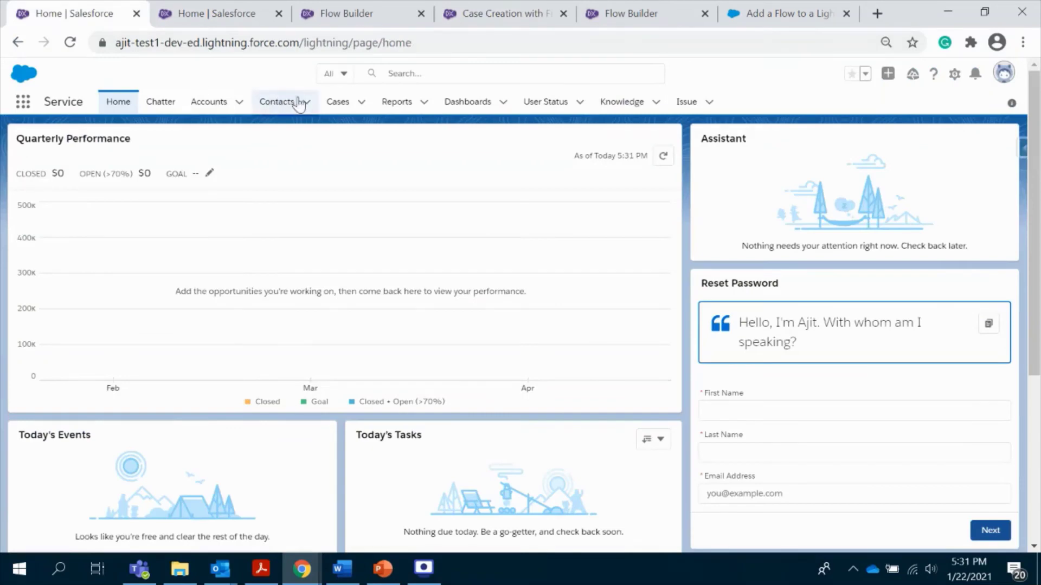
click(336, 104)
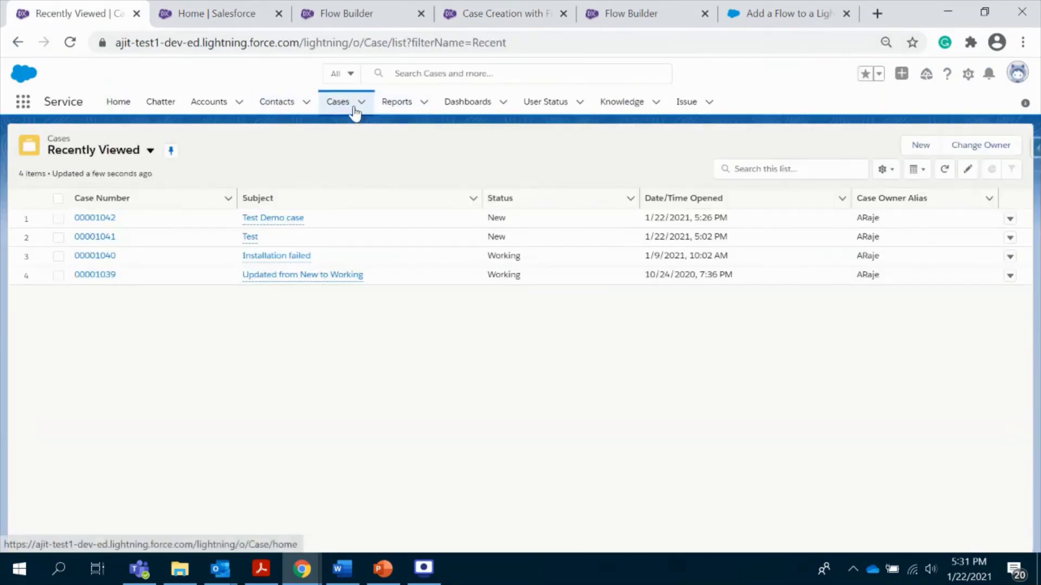
click(95, 218)
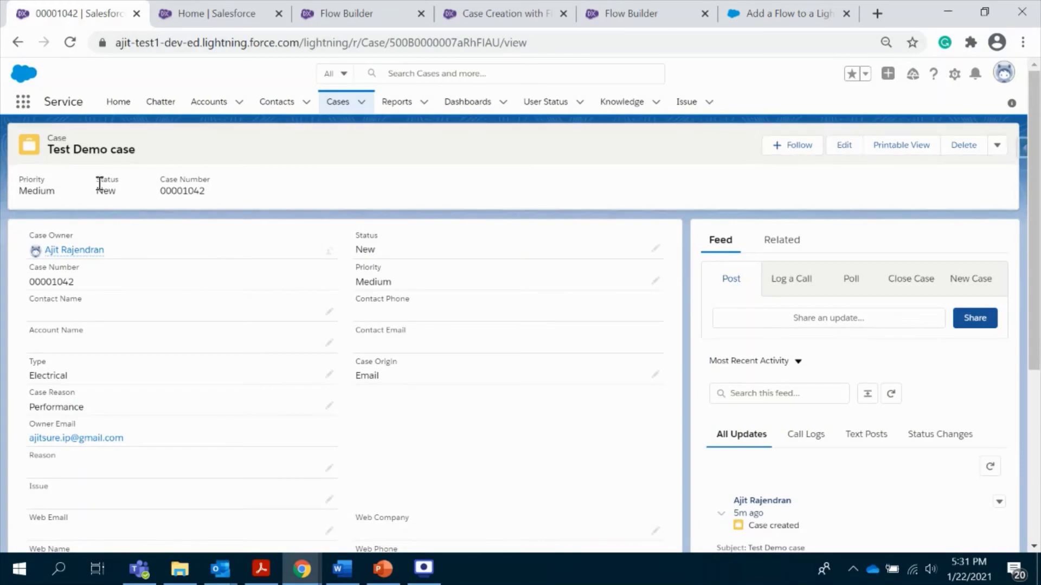
scroll(232, 431, down, 3)
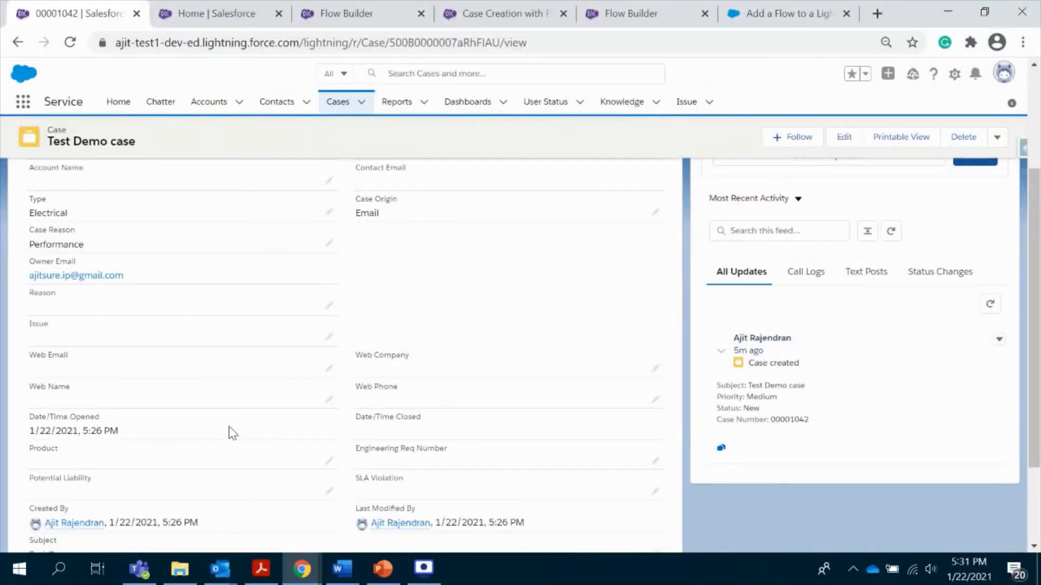
scroll(420, 330, up, 3)
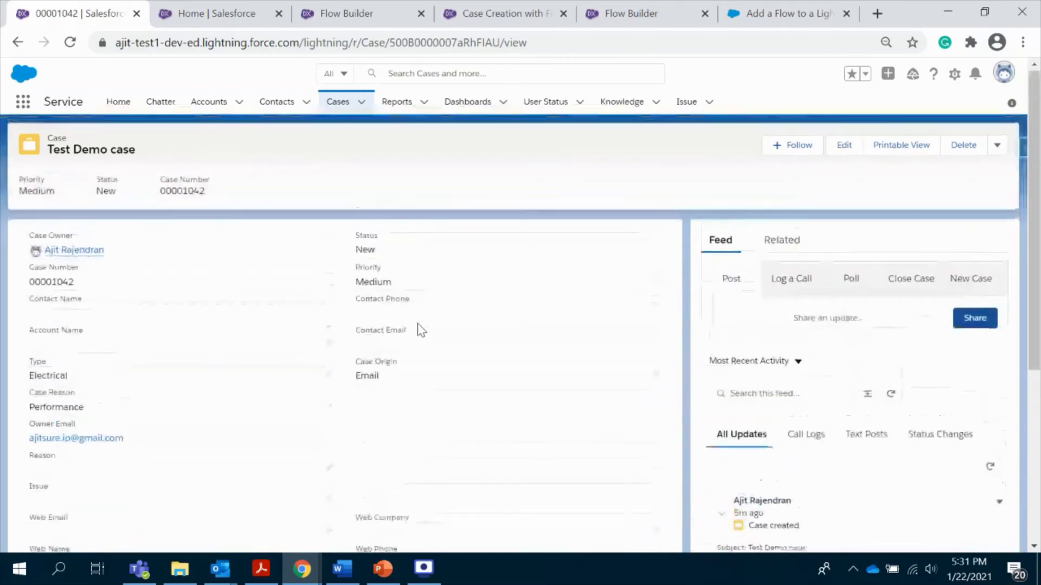
click(793, 243)
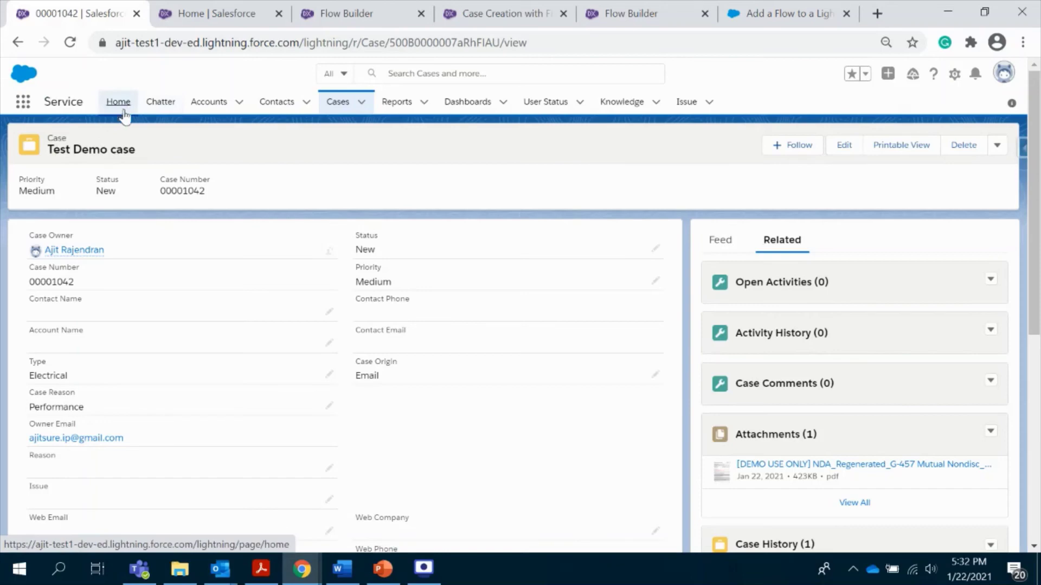
click(118, 102)
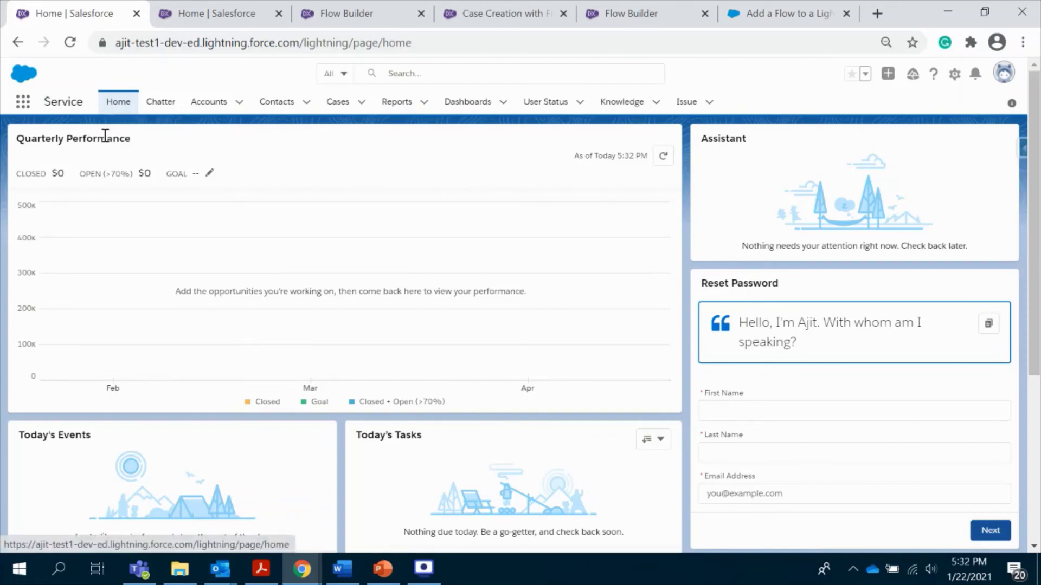
Replace the home page's Reset Password flow component with Case Creation with File Upload and save the page.
click(953, 77)
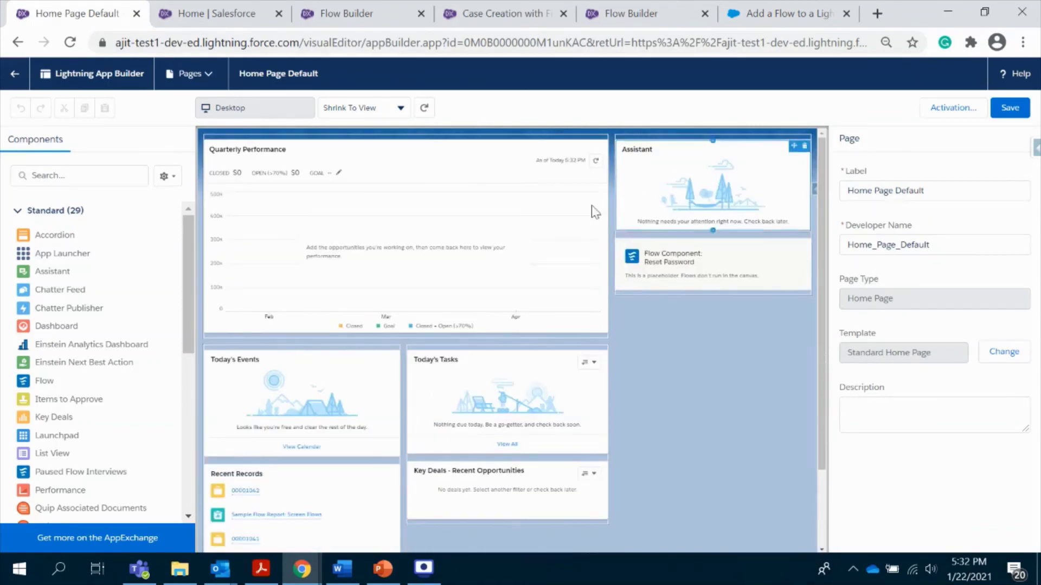
click(721, 263)
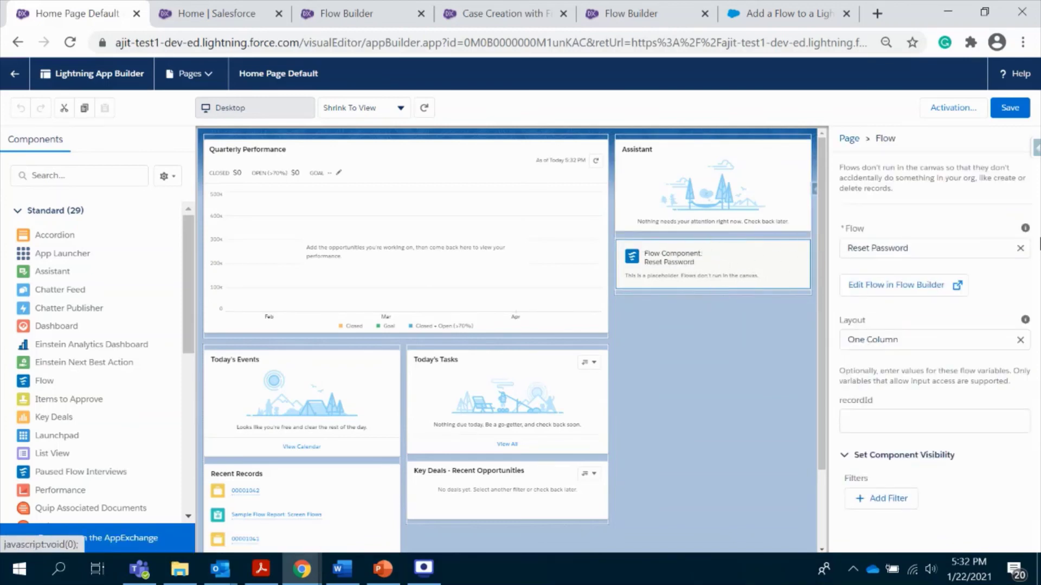
click(1019, 248)
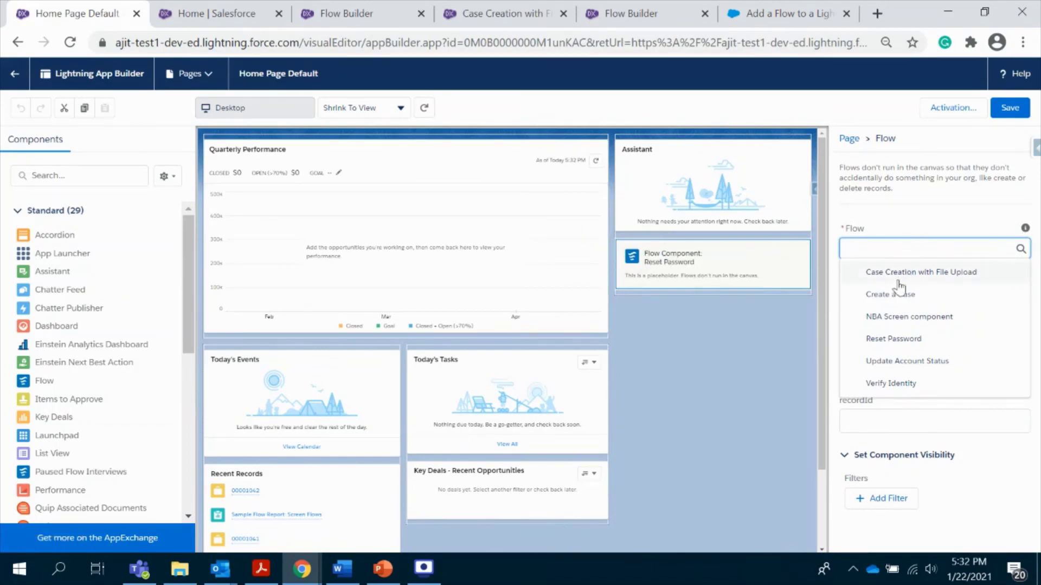
click(920, 274)
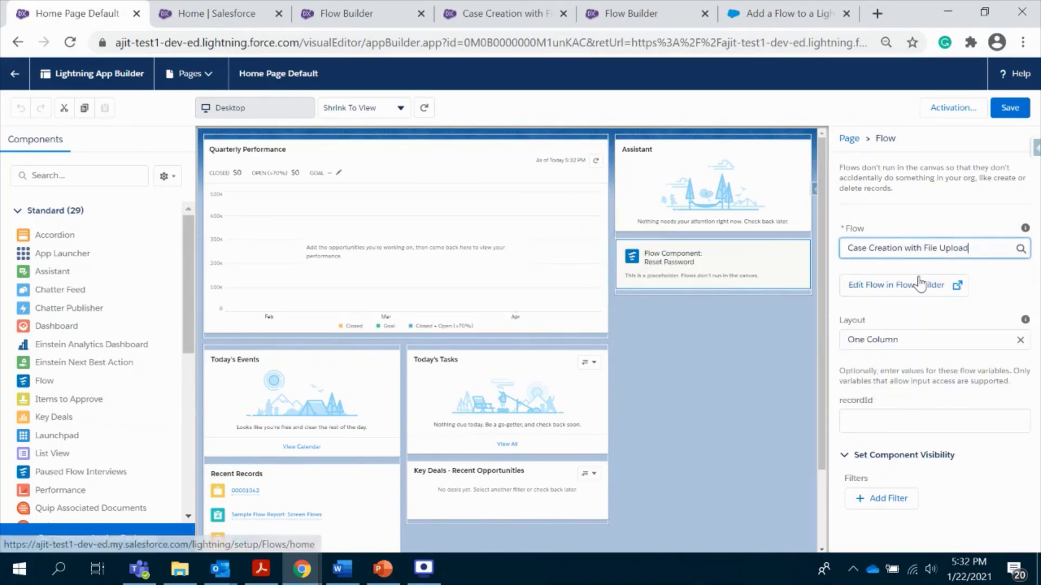
click(914, 226)
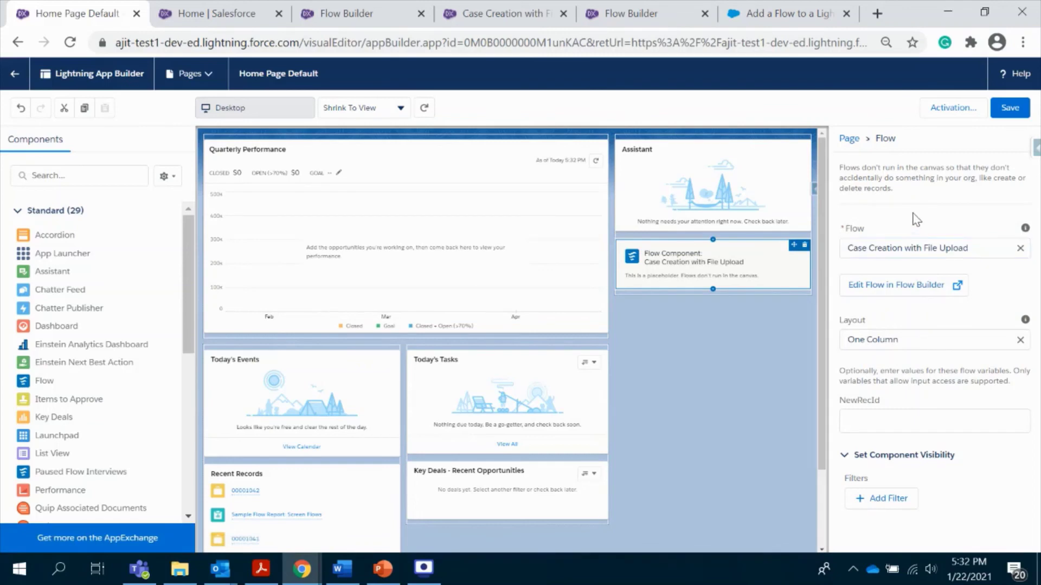
click(1009, 108)
click(18, 76)
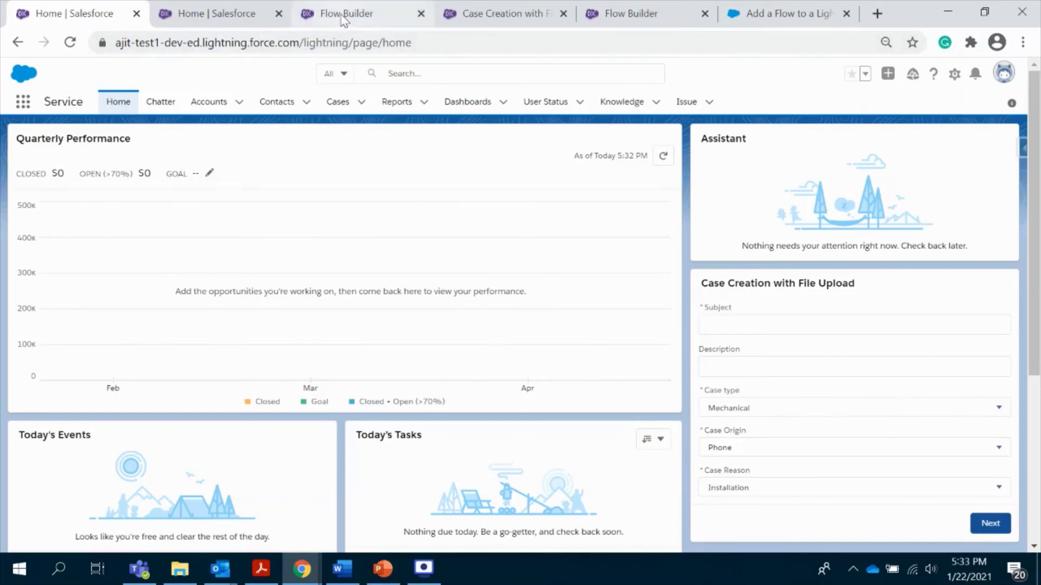
Switch between the Flow Builder and Home tabs, ending on the Case Creation with File Upload flow canvas.
click(327, 14)
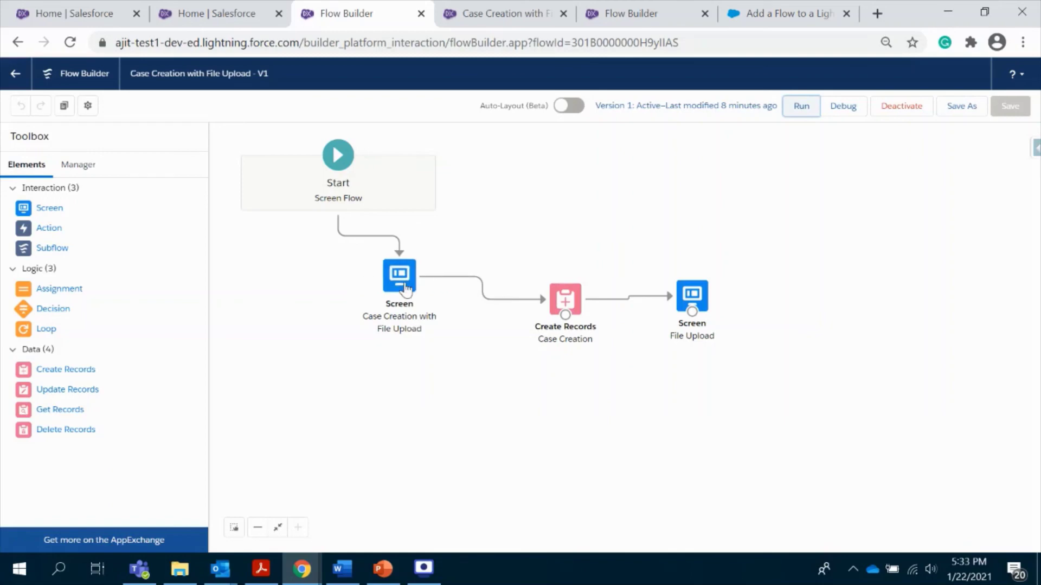
click(50, 9)
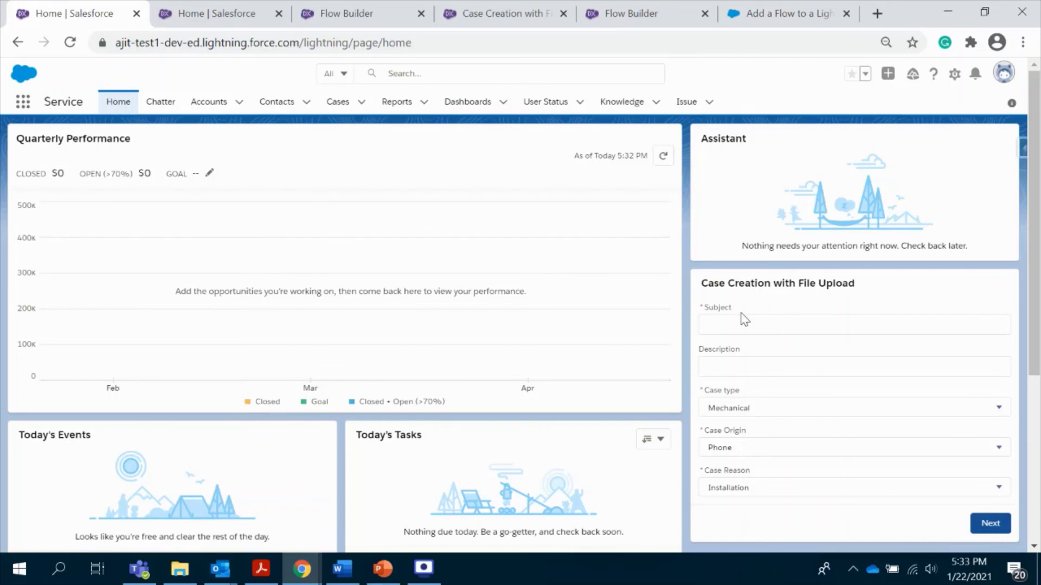
click(341, 12)
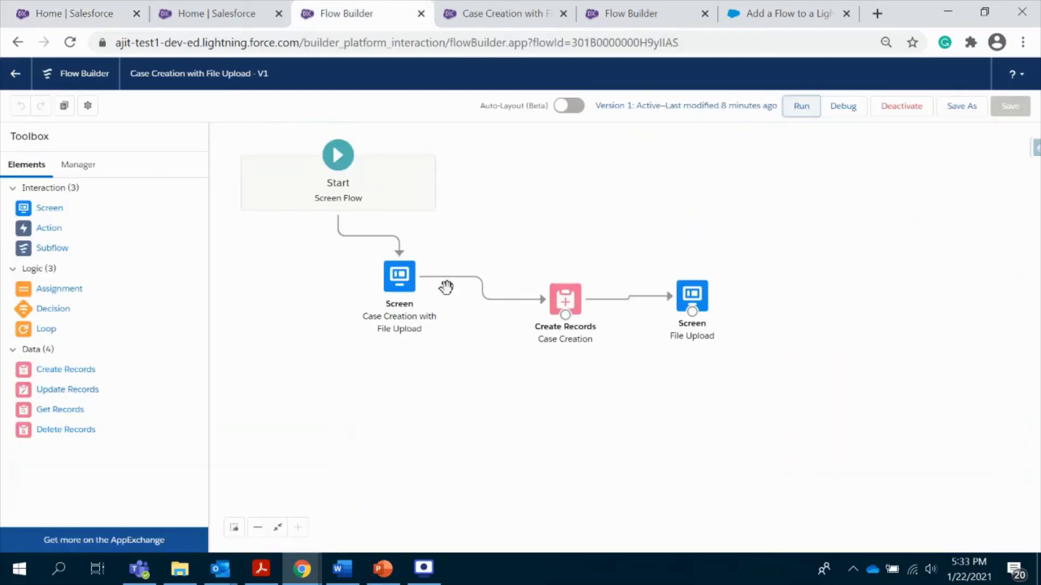